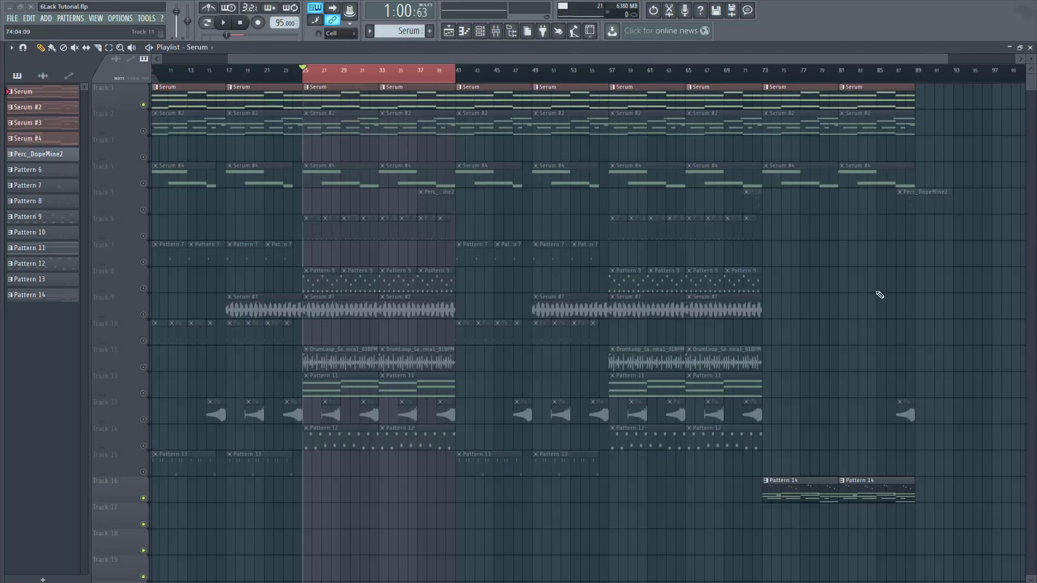
Show the channel rack and open the Serum channel's synth to view its preset, closing the plugin window again
{"action": "left_click", "coordinate": [222, 57]}
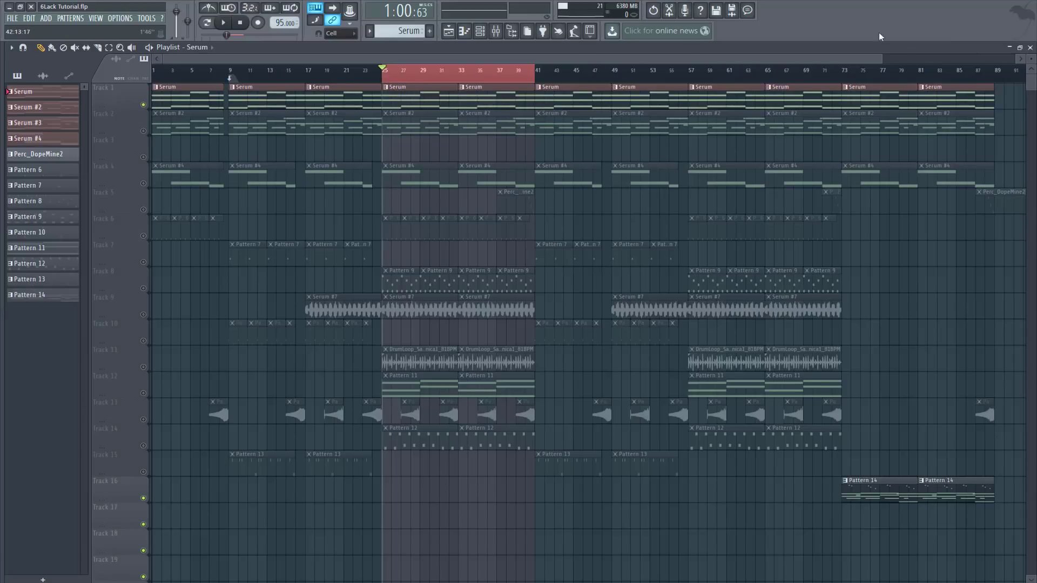
{"action": "left_click", "coordinate": [1010, 49]}
{"action": "left_click", "coordinate": [480, 31]}
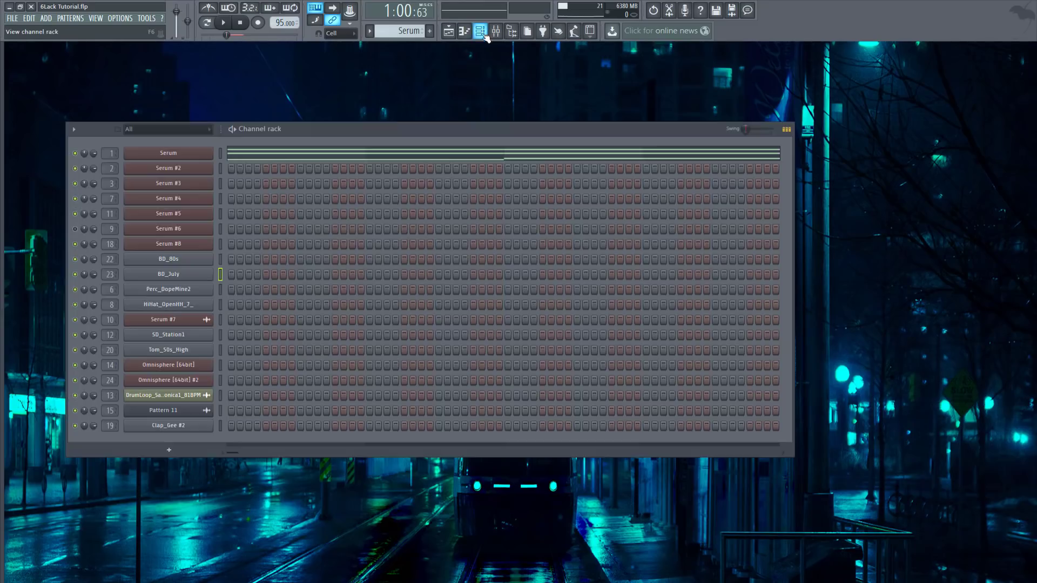
{"action": "left_click", "coordinate": [162, 154]}
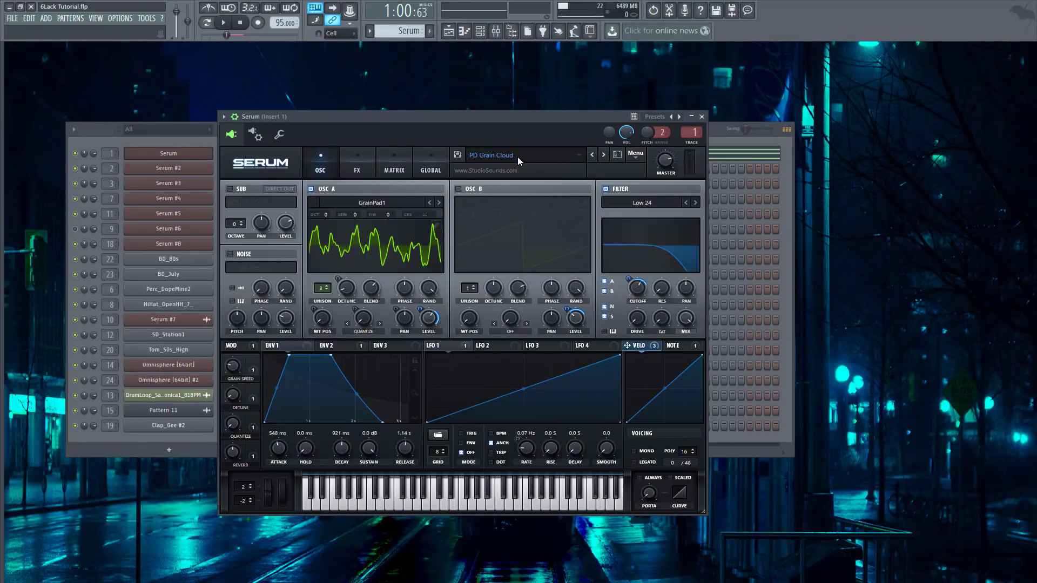
{"action": "left_click", "coordinate": [702, 117]}
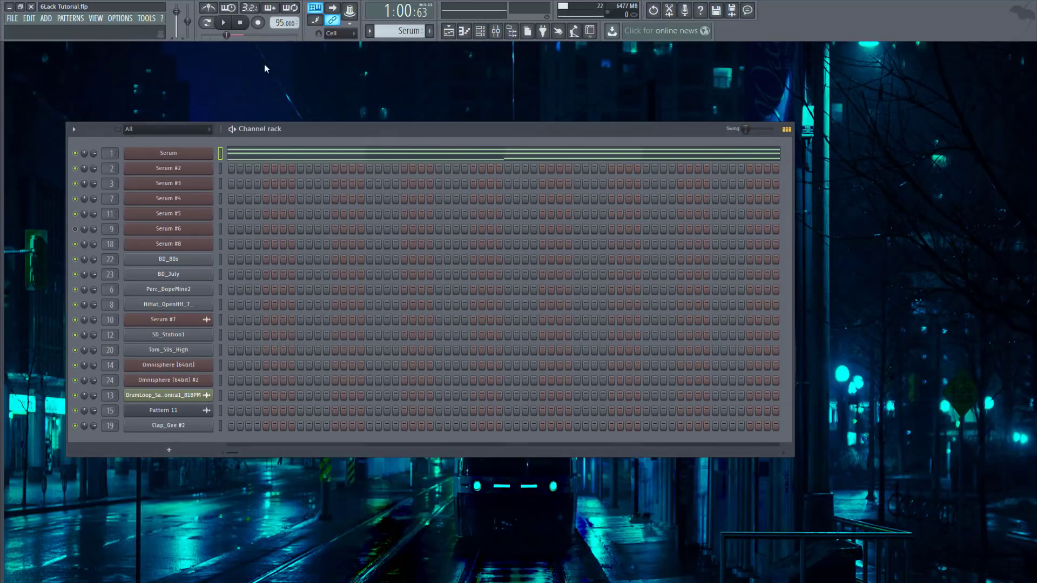
Play the looped section of the song with the playlist shown, and stop playback
{"action": "left_click", "coordinate": [206, 22]}
{"action": "left_click", "coordinate": [207, 22]}
{"action": "left_click", "coordinate": [221, 24]}
{"action": "left_click", "coordinate": [449, 31]}
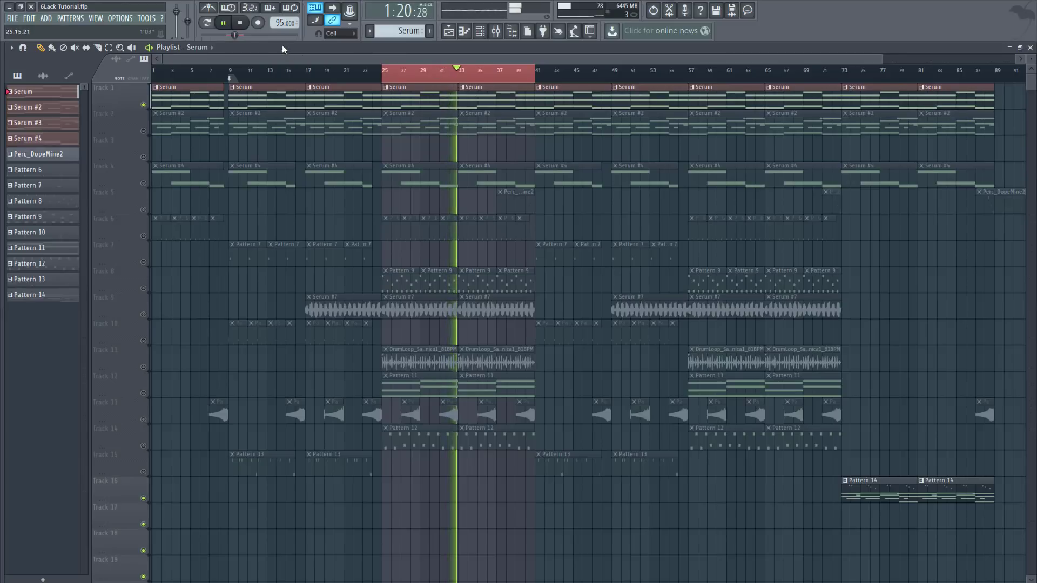
{"action": "left_click", "coordinate": [241, 23]}
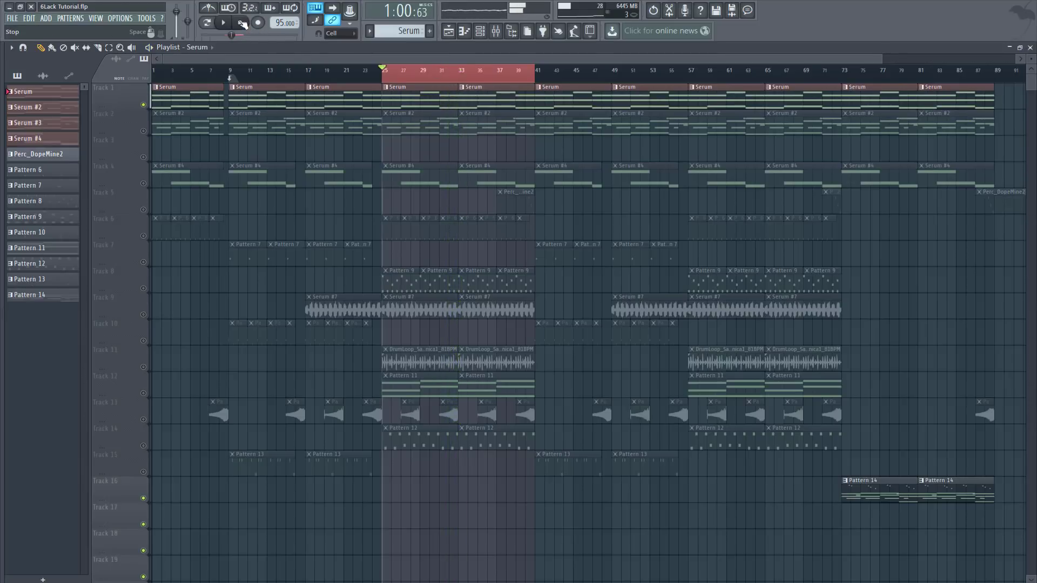
Open a Serum clip from Track 1 in the piano roll and examine its chord notes
{"action": "double_click", "coordinate": [413, 104]}
{"action": "left_click_drag", "start_coordinate": [373, 58], "coordinate": [208, 64]}
{"action": "scroll", "coordinate": [346, 262], "scroll_direction": "down", "scroll_amount": 3}
{"action": "scroll", "coordinate": [440, 65], "scroll_direction": "down", "scroll_amount": 5}
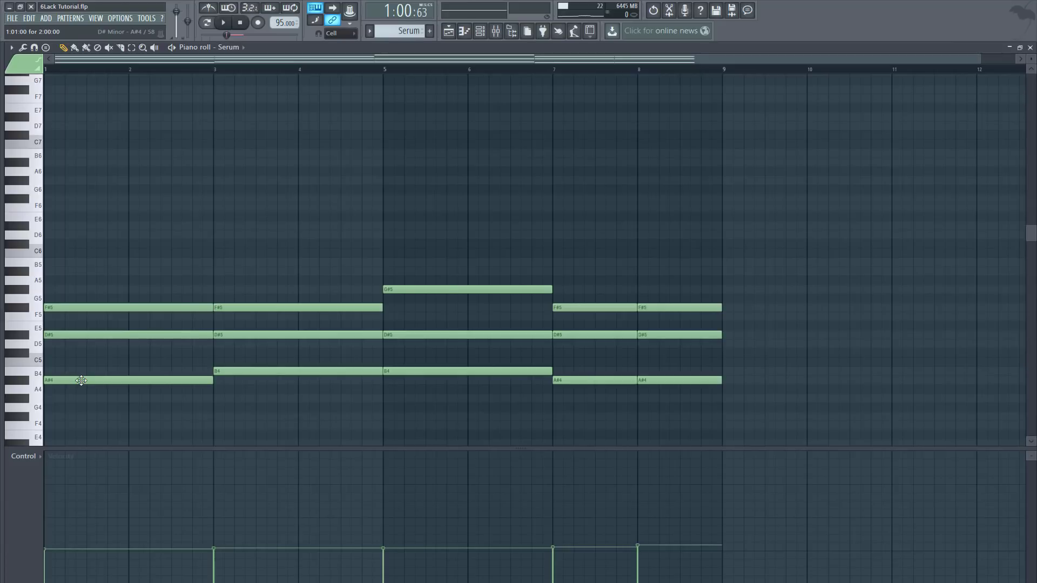
Try the lowest notes of the first three chords one octave higher, returning each to its original pitch
{"action": "left_click_drag", "start_coordinate": [55, 380], "coordinate": [38, 271]}
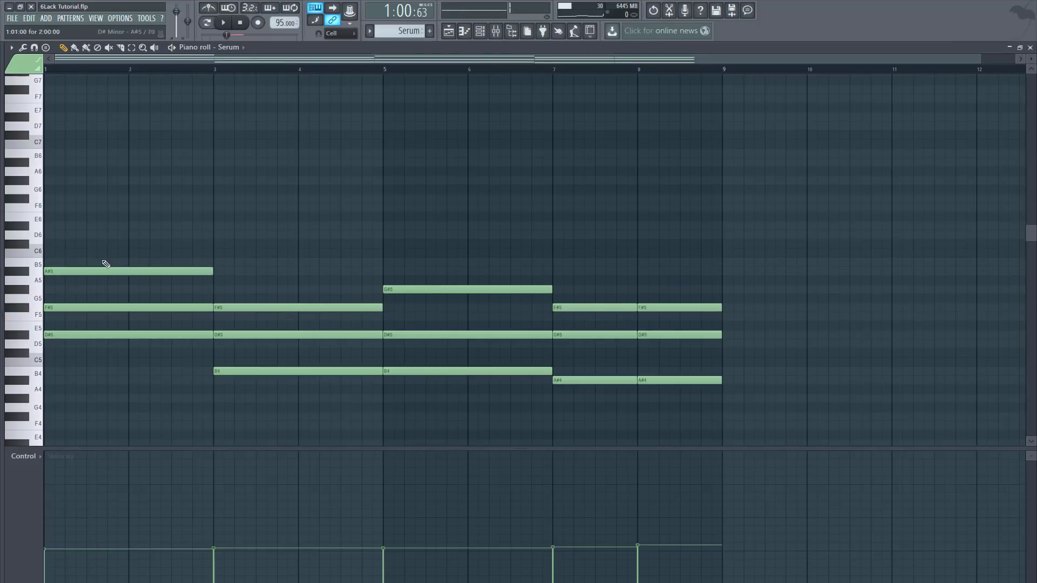
{"action": "left_click_drag", "start_coordinate": [117, 255], "coordinate": [110, 291]}
{"action": "key", "text": "ctrl+Down"}
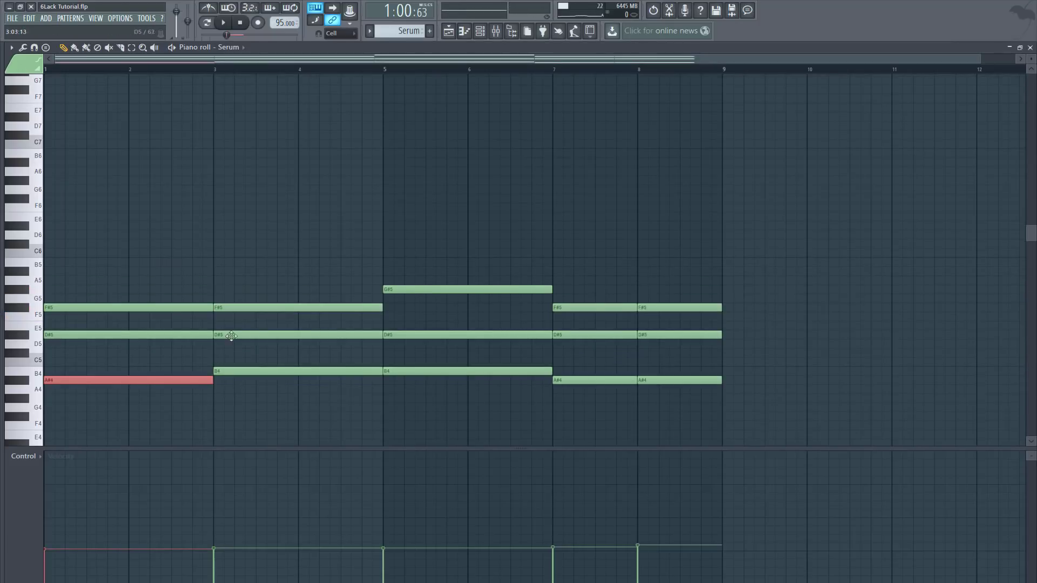
{"action": "left_click", "coordinate": [243, 371]}
{"action": "key", "text": "ctrl+Up"}
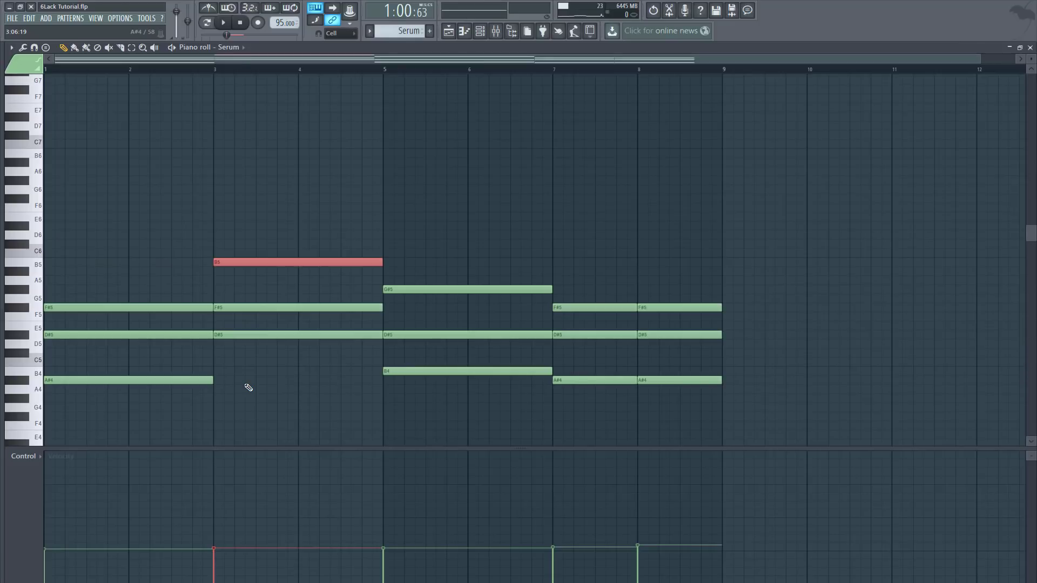
{"action": "key", "text": "ctrl+Down"}
{"action": "left_click", "coordinate": [434, 371]}
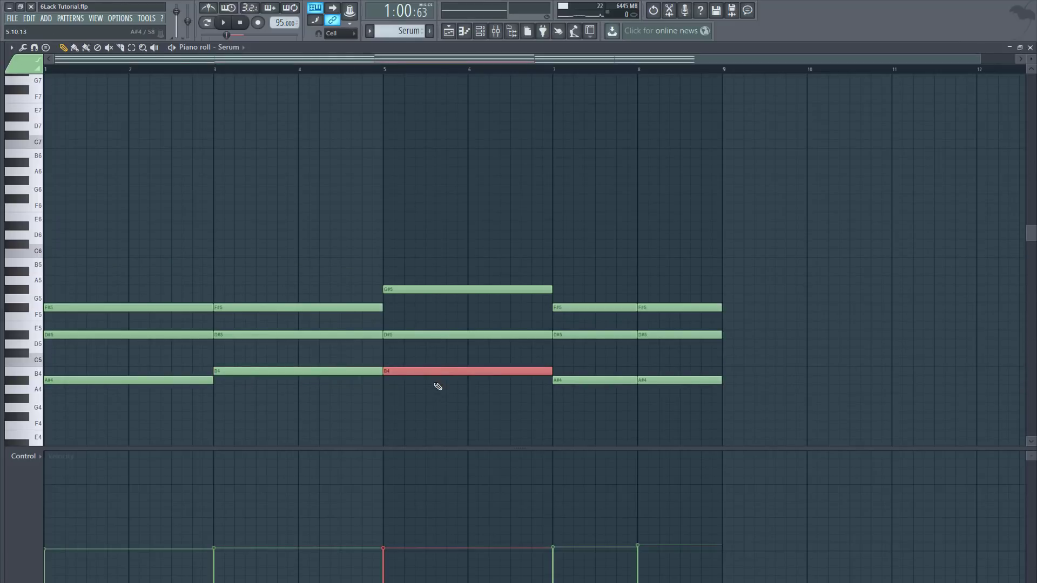
{"action": "key", "text": "ctrl+Up"}
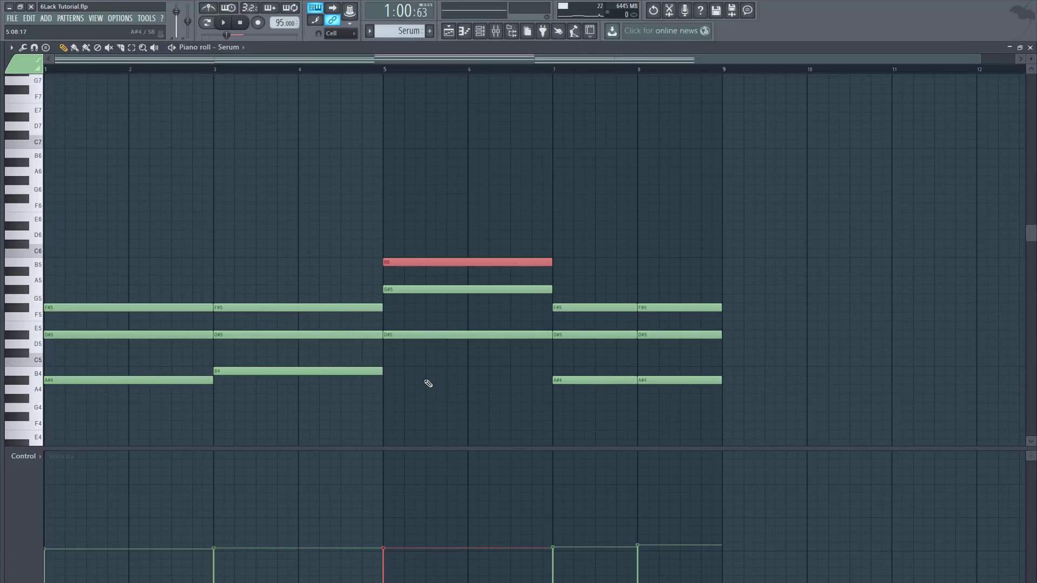
{"action": "key", "text": "ctrl+Down"}
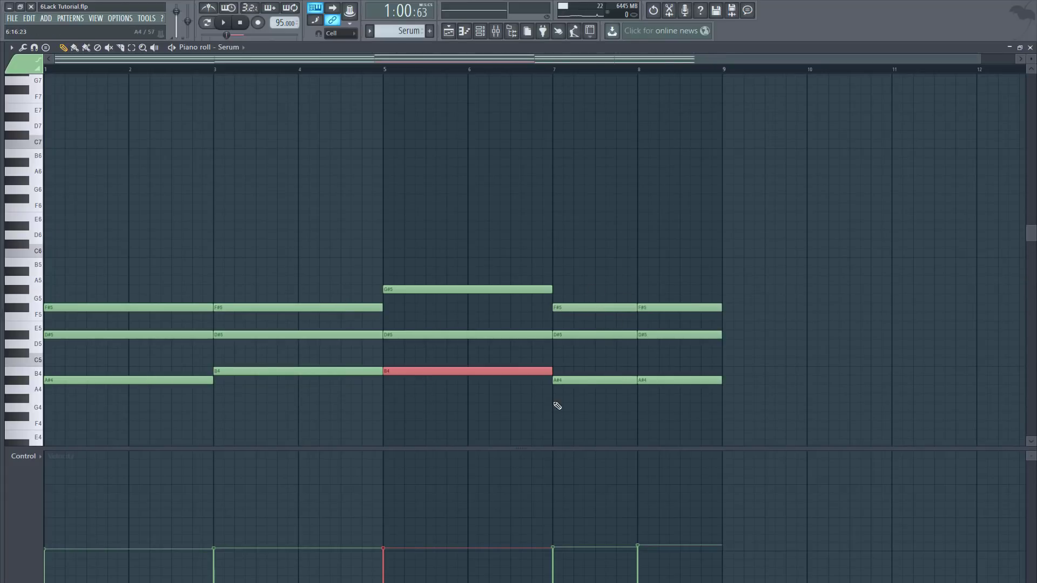
{"action": "key", "text": "ctrl+d"}
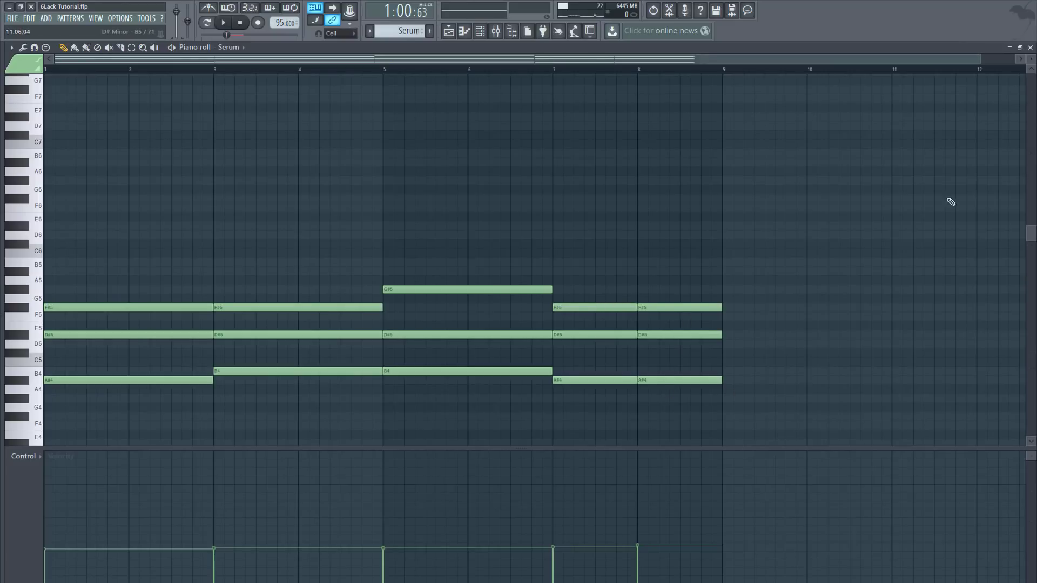
Close the piano roll and unmute Track 2 in the playlist
{"action": "left_click", "coordinate": [1030, 47]}
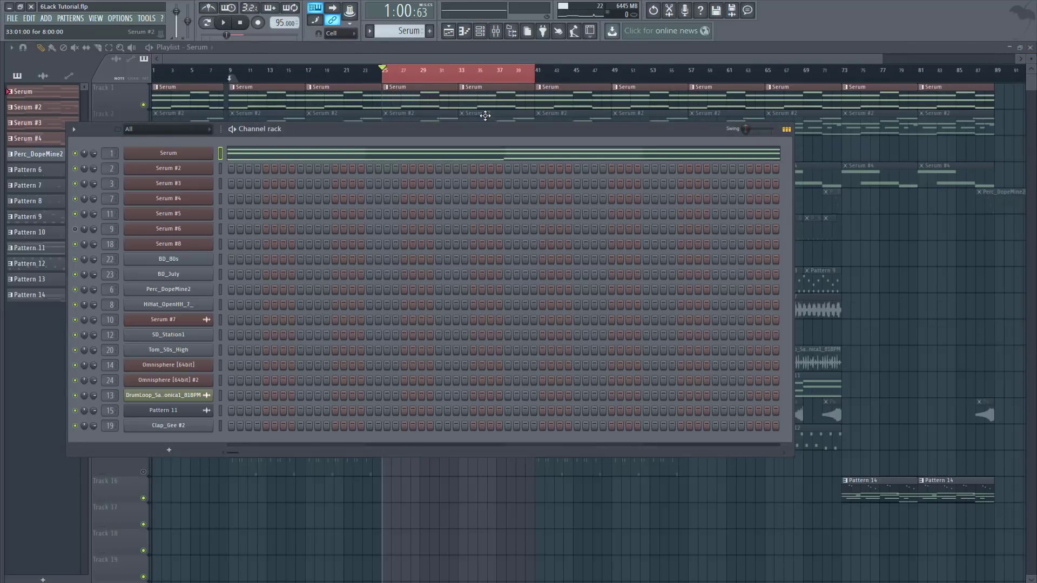
{"action": "right_click", "coordinate": [543, 529]}
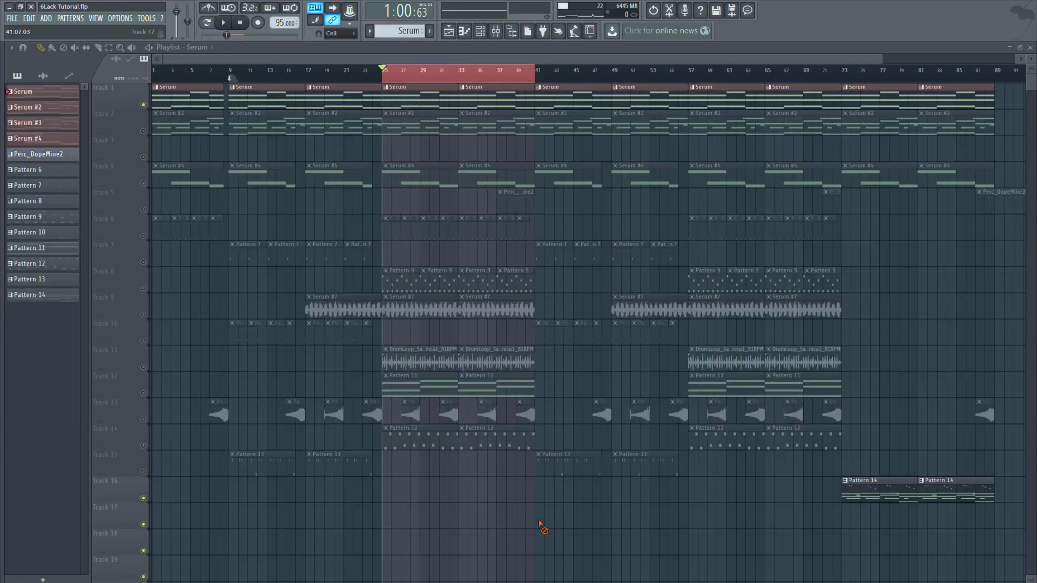
{"action": "left_click", "coordinate": [143, 131]}
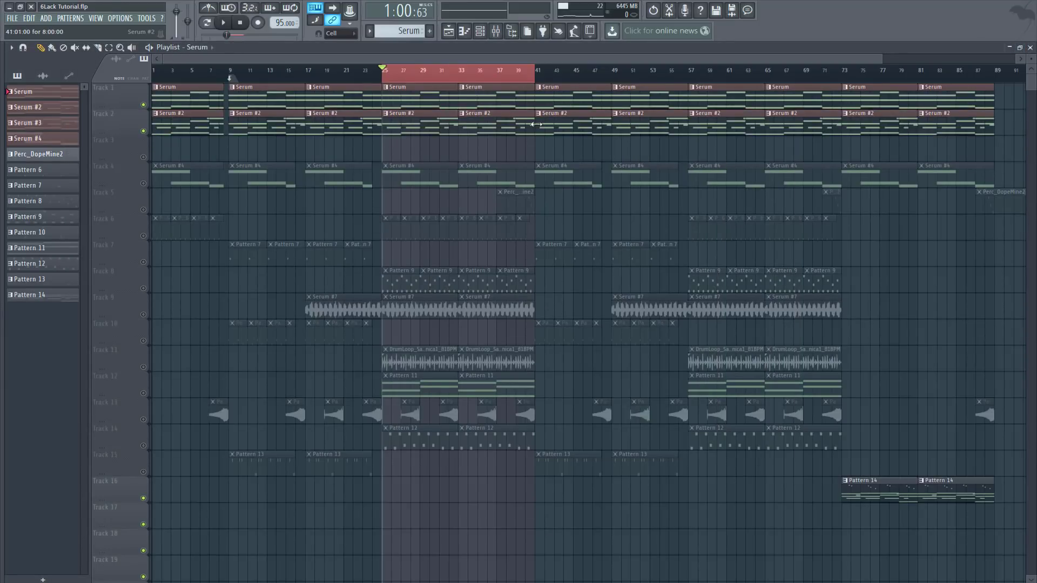
Open the Serum #2 channel's synth to view its preset, and close the plugin window
{"action": "left_click", "coordinate": [1030, 49]}
{"action": "left_click", "coordinate": [1030, 47]}
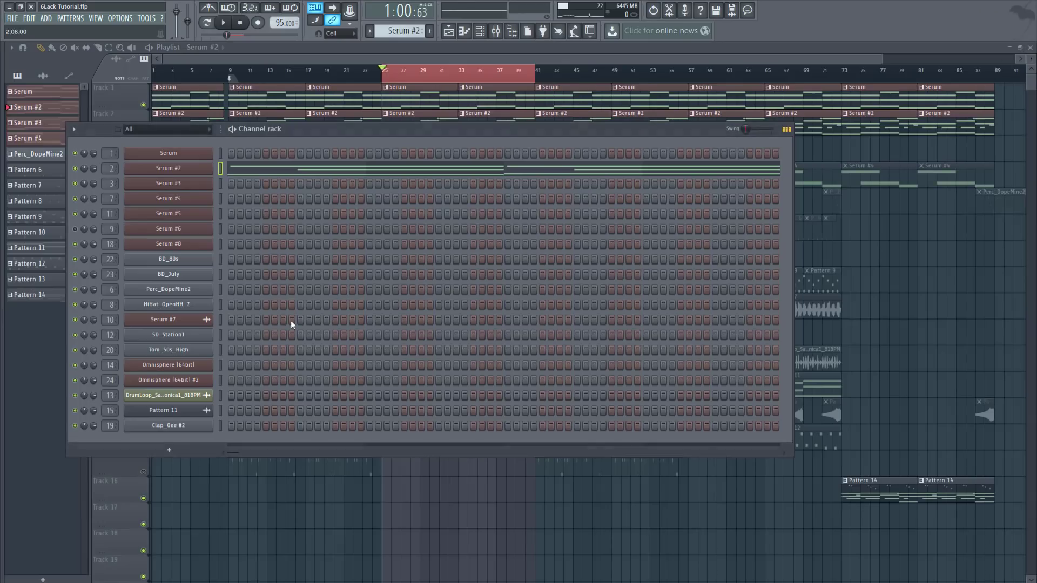
{"action": "left_click", "coordinate": [178, 173]}
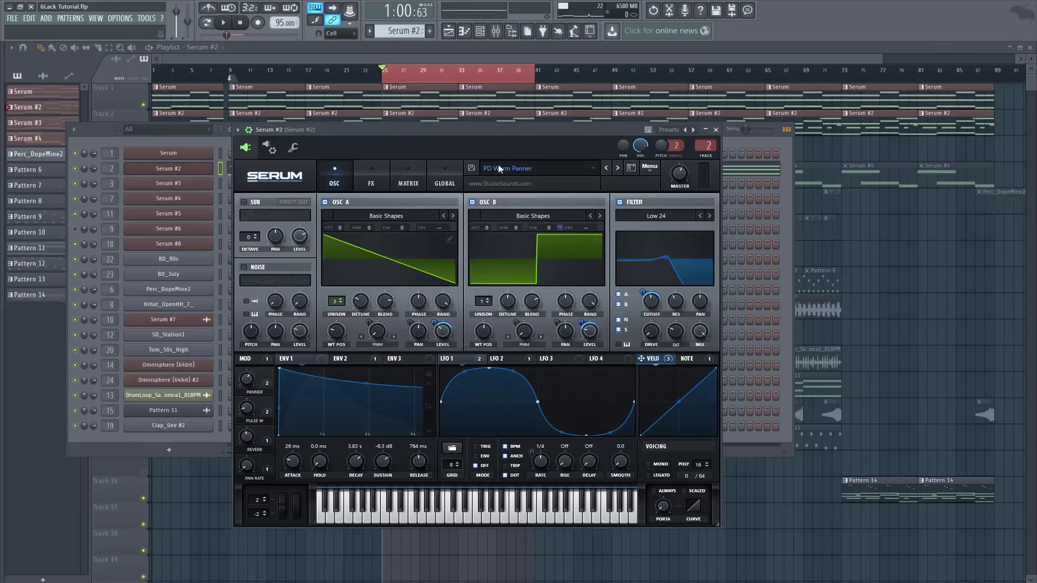
{"action": "left_click", "coordinate": [716, 130]}
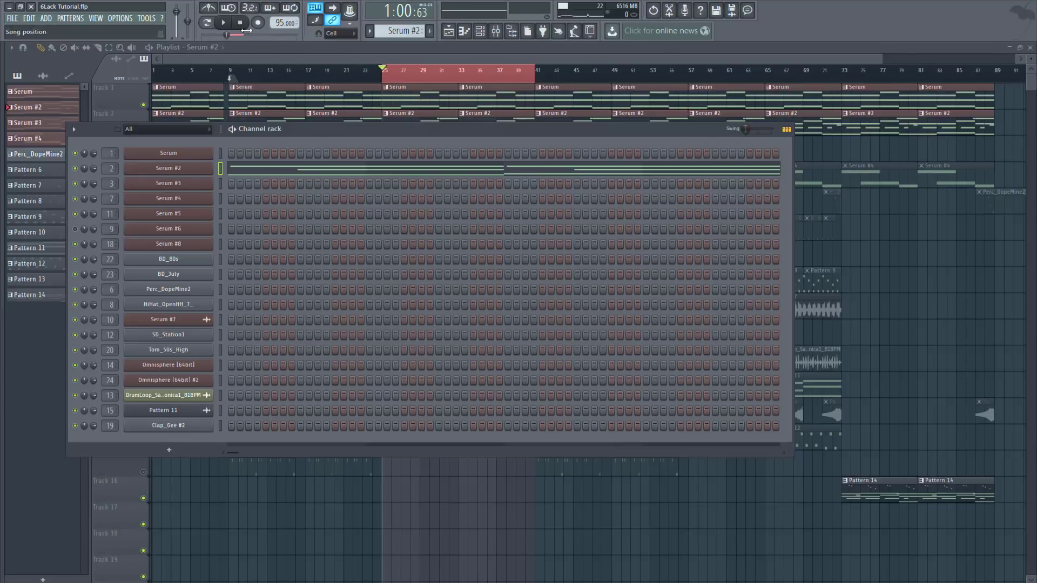
Play the Serum #2 pattern on its own and examine its notes in the piano roll, stopping playback
{"action": "left_click", "coordinate": [209, 26]}
{"action": "left_click", "coordinate": [224, 23]}
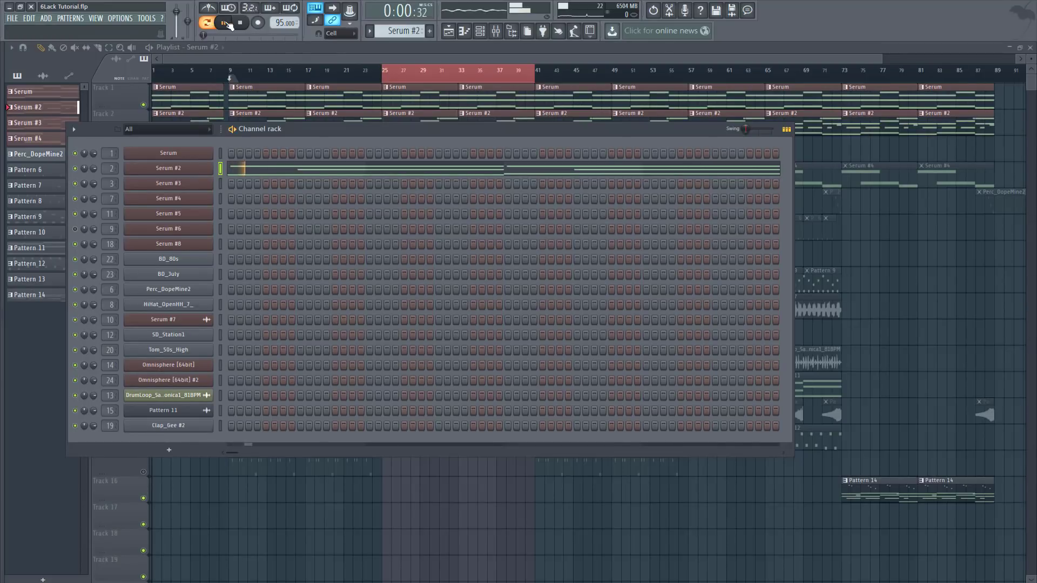
{"action": "left_click", "coordinate": [411, 168]}
{"action": "scroll", "coordinate": [442, 311], "scroll_direction": "down", "scroll_amount": 3}
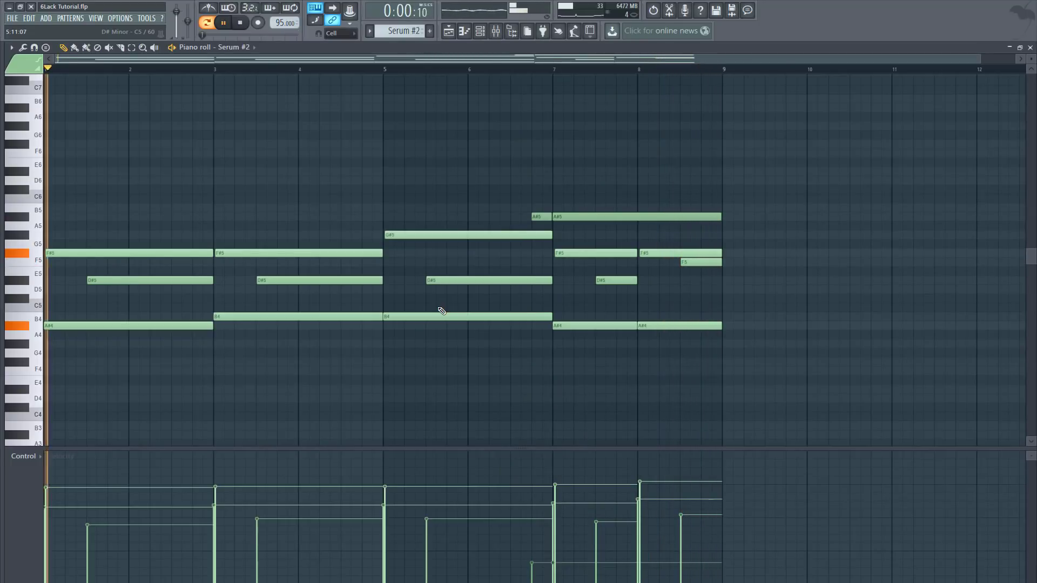
{"action": "key", "text": "space"}
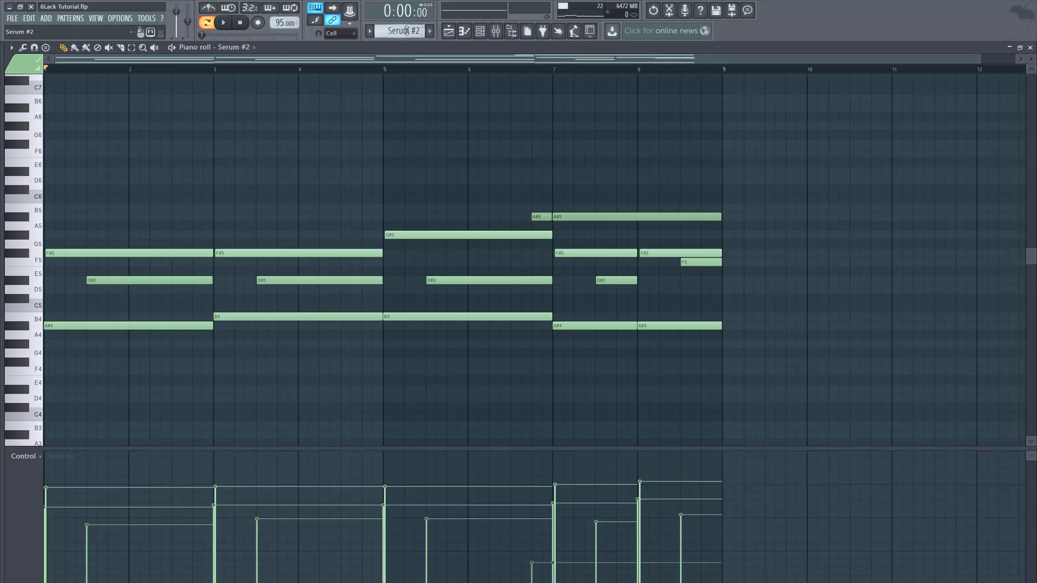
{"action": "scroll", "coordinate": [400, 31], "scroll_direction": "up", "scroll_amount": 1}
{"action": "scroll", "coordinate": [399, 31], "scroll_direction": "down", "scroll_amount": 1}
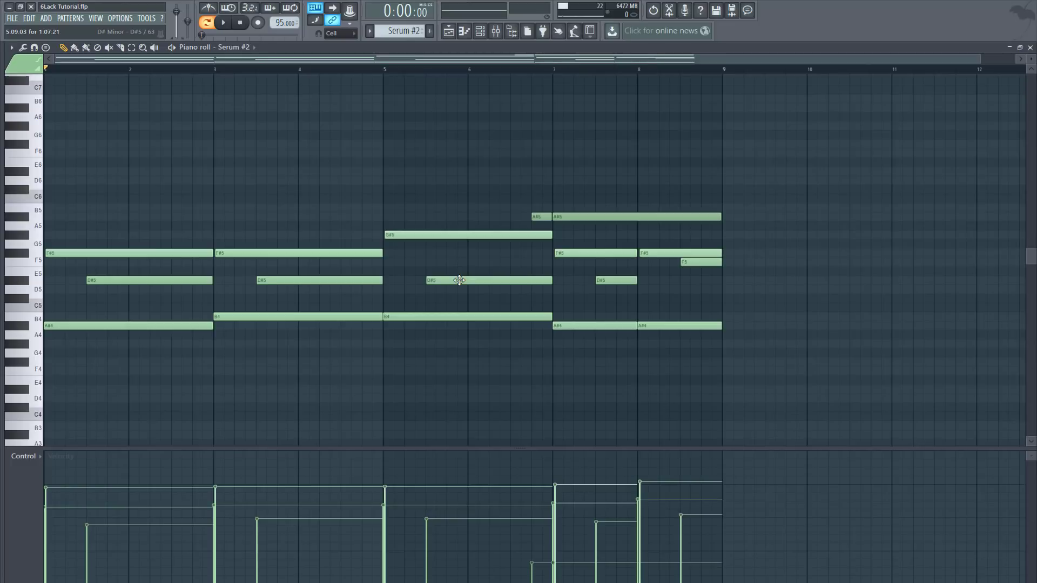
Play the looped section in song mode, reopen a Serum #2 clip's notes in the piano roll, and stop playback
{"action": "left_click", "coordinate": [1030, 47]}
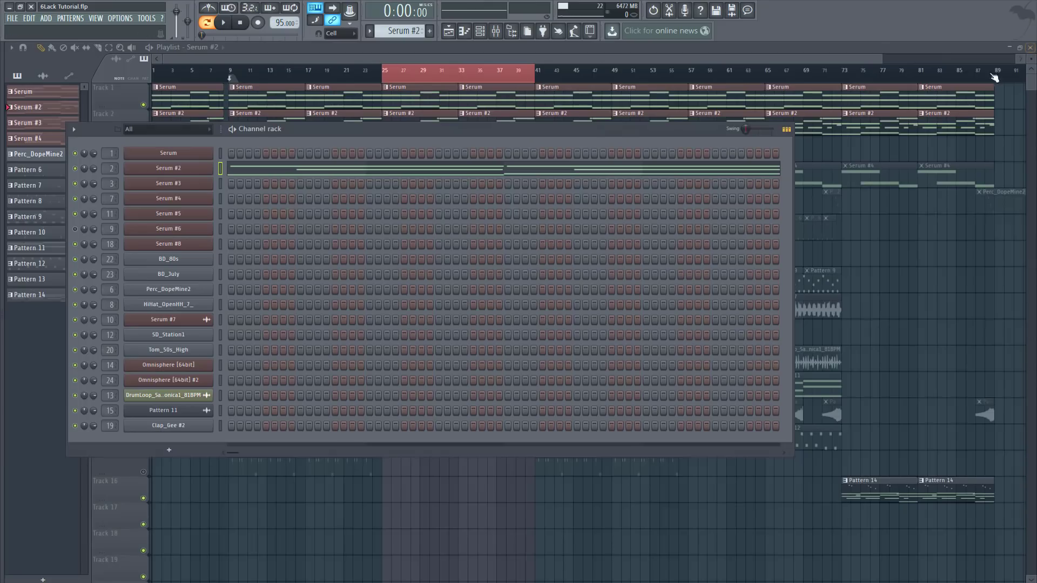
{"action": "left_click", "coordinate": [206, 23]}
{"action": "left_click", "coordinate": [223, 22]}
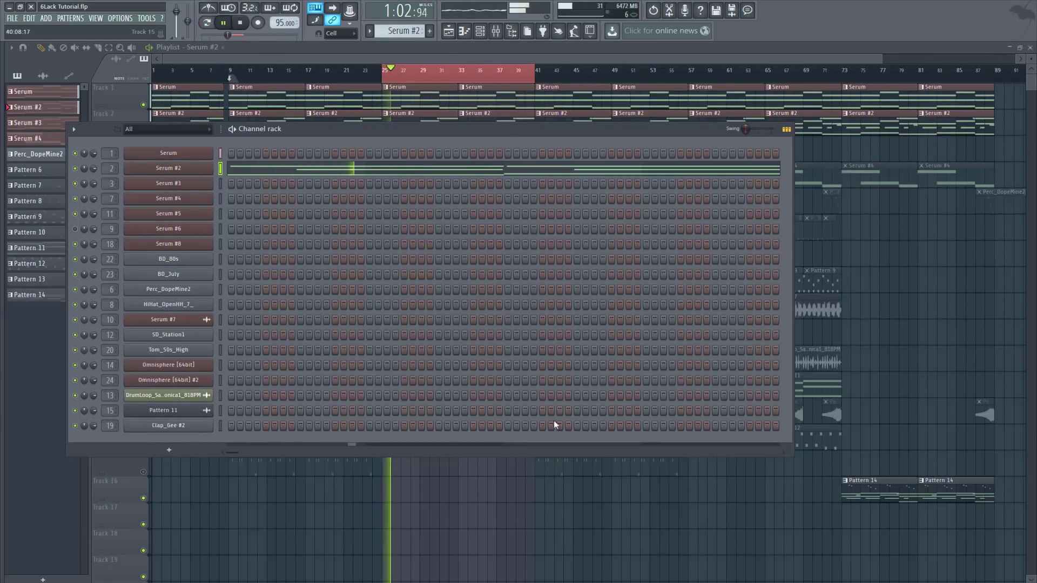
{"action": "key", "text": "F6"}
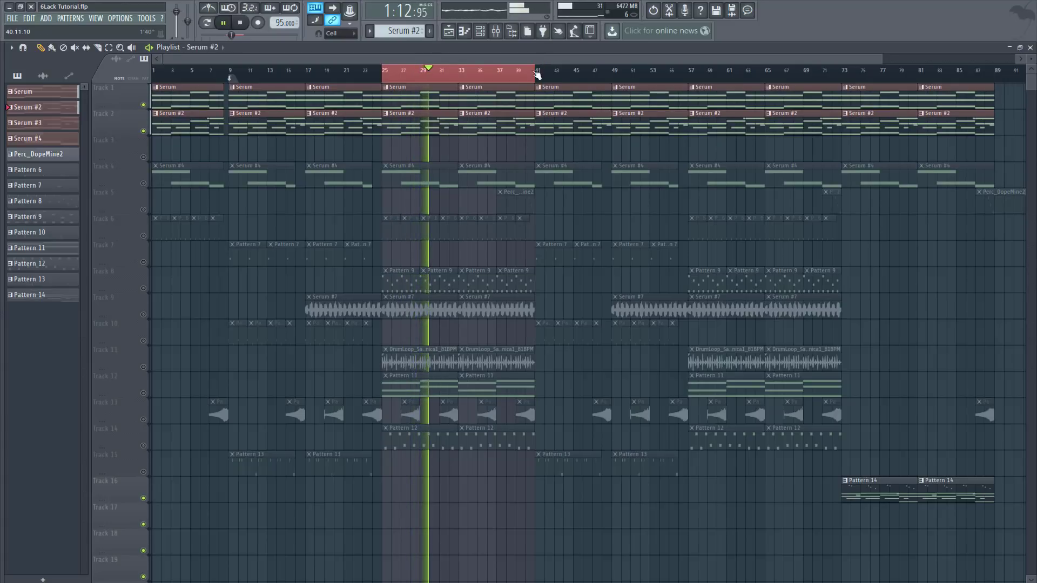
{"action": "double_click", "coordinate": [452, 124]}
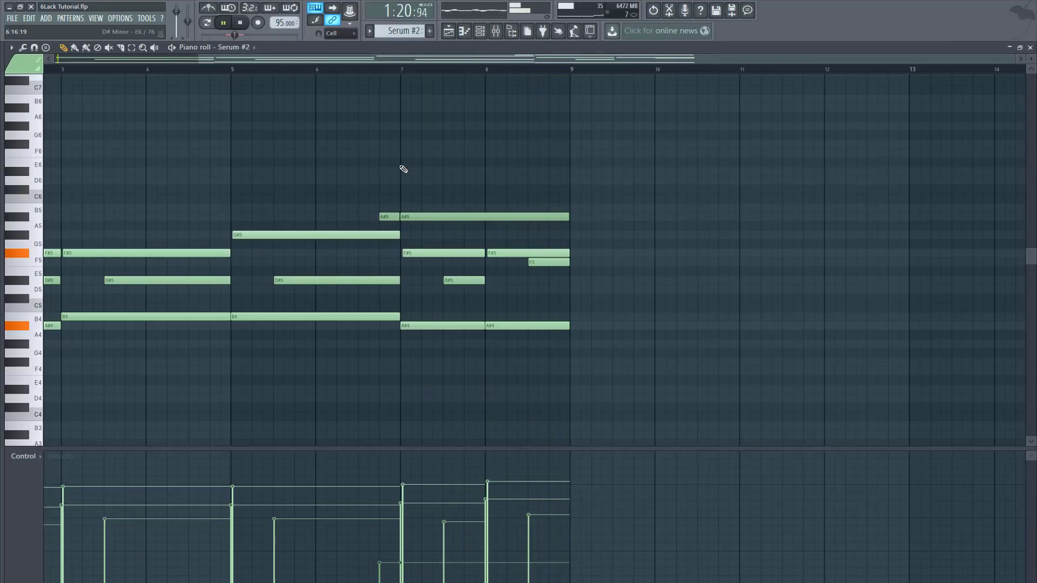
{"action": "key", "text": "space"}
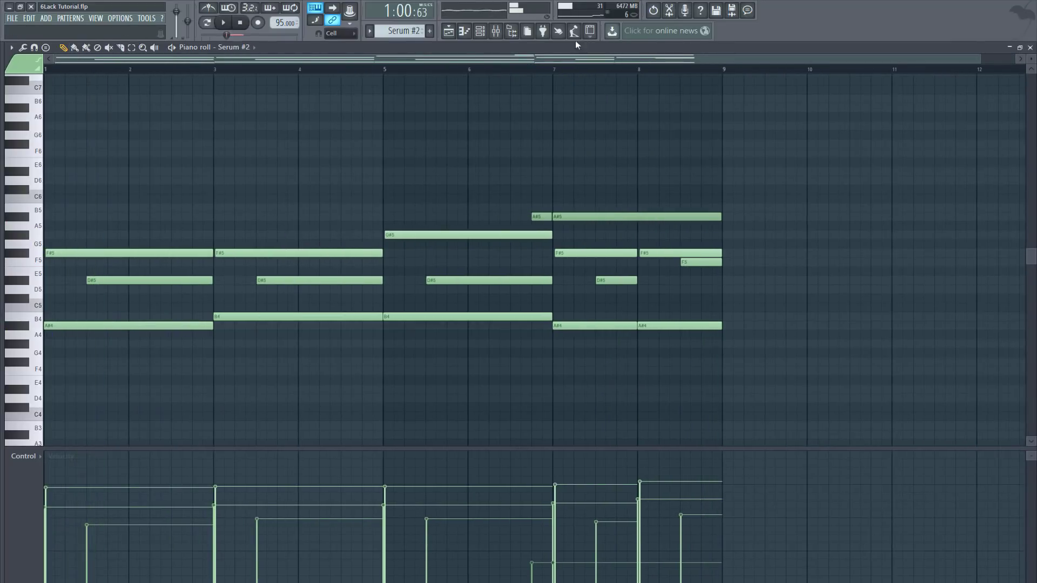
Close the piano roll and view the Serum #4 channel's synth preset, closing the plugin window
{"action": "left_click", "coordinate": [1030, 47]}
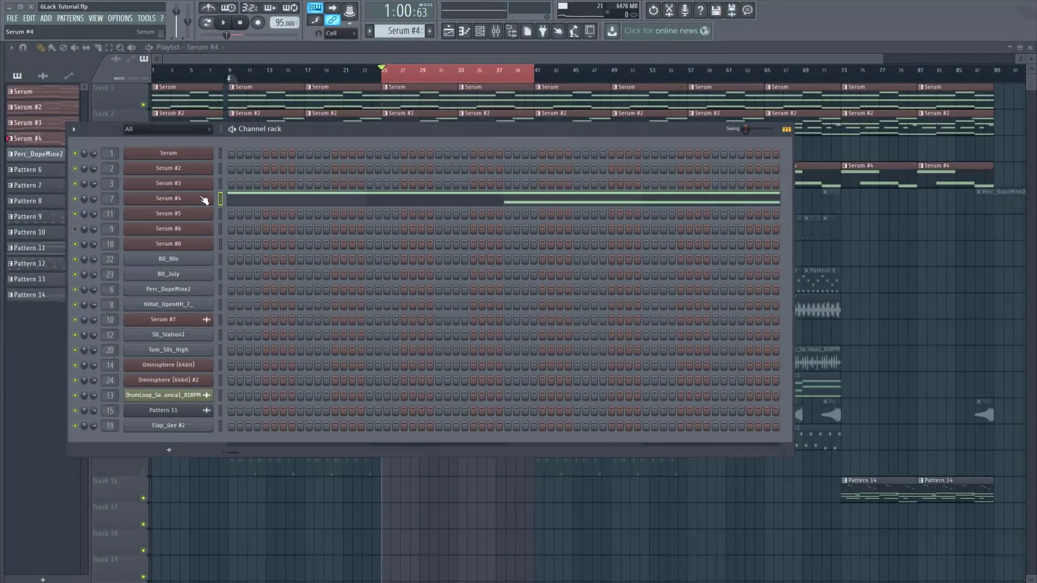
{"action": "left_click", "coordinate": [201, 199]}
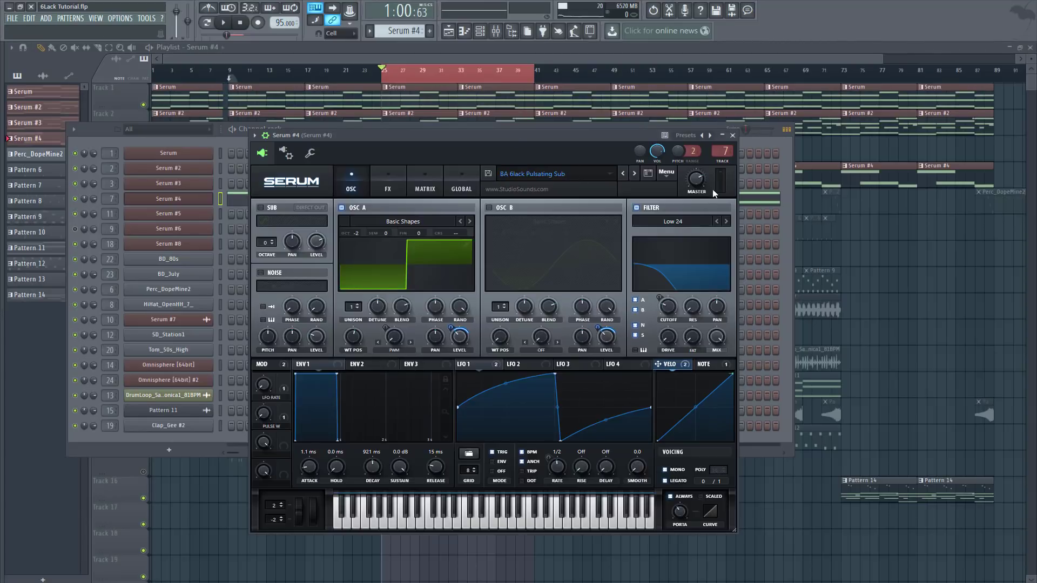
{"action": "left_click", "coordinate": [733, 136]}
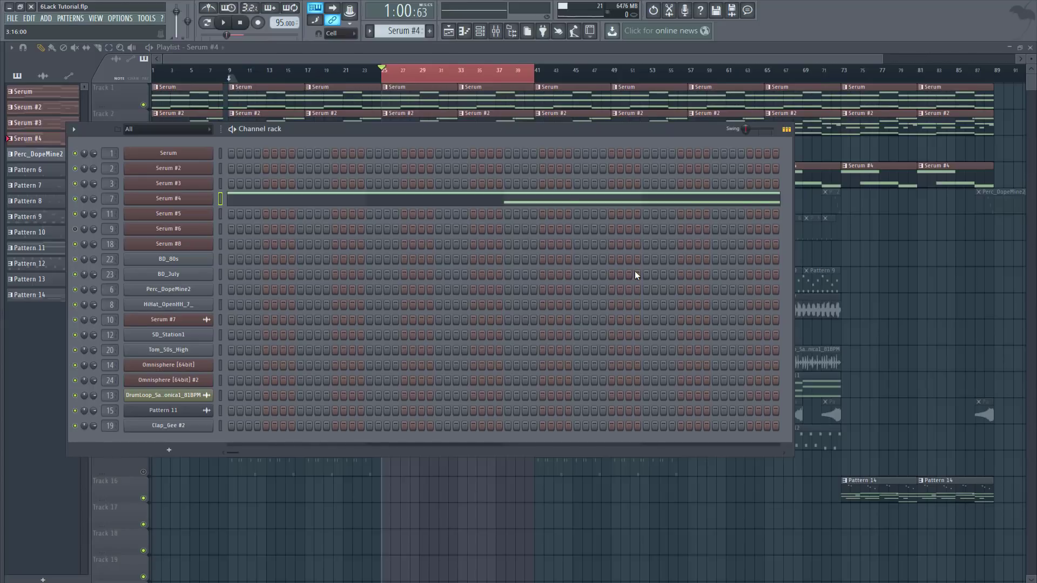
Examine the Serum #4 bass notes in the piano roll while playing the pattern on its own
{"action": "left_click", "coordinate": [583, 203]}
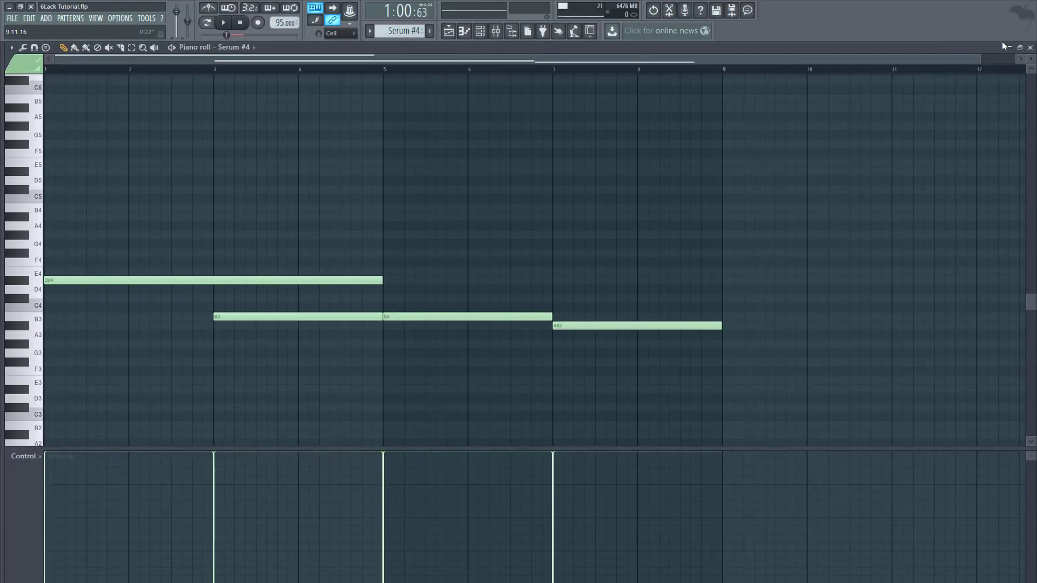
{"action": "left_click", "coordinate": [1030, 47]}
{"action": "left_click", "coordinate": [227, 23]}
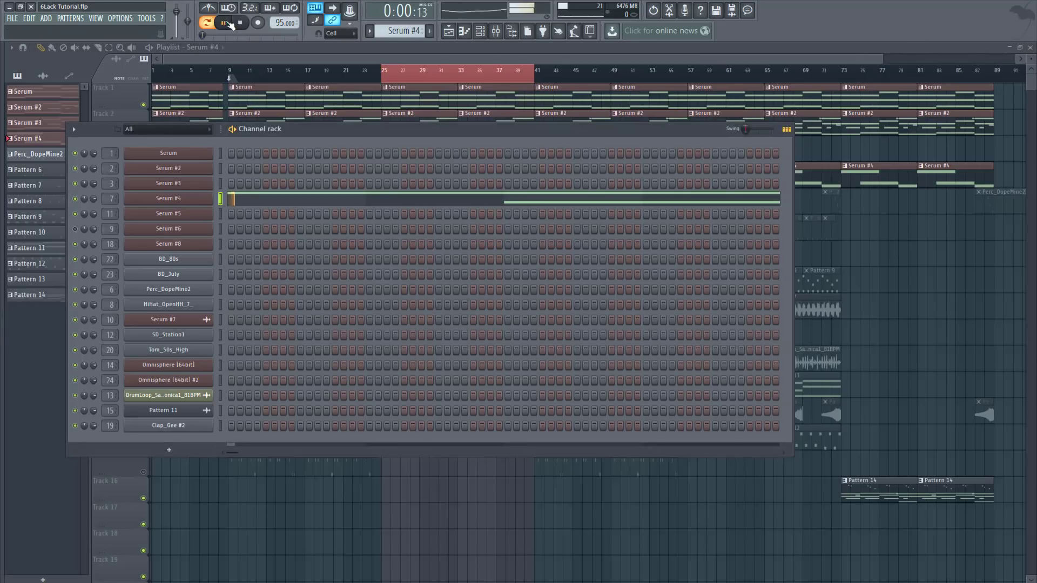
{"action": "left_click", "coordinate": [340, 201]}
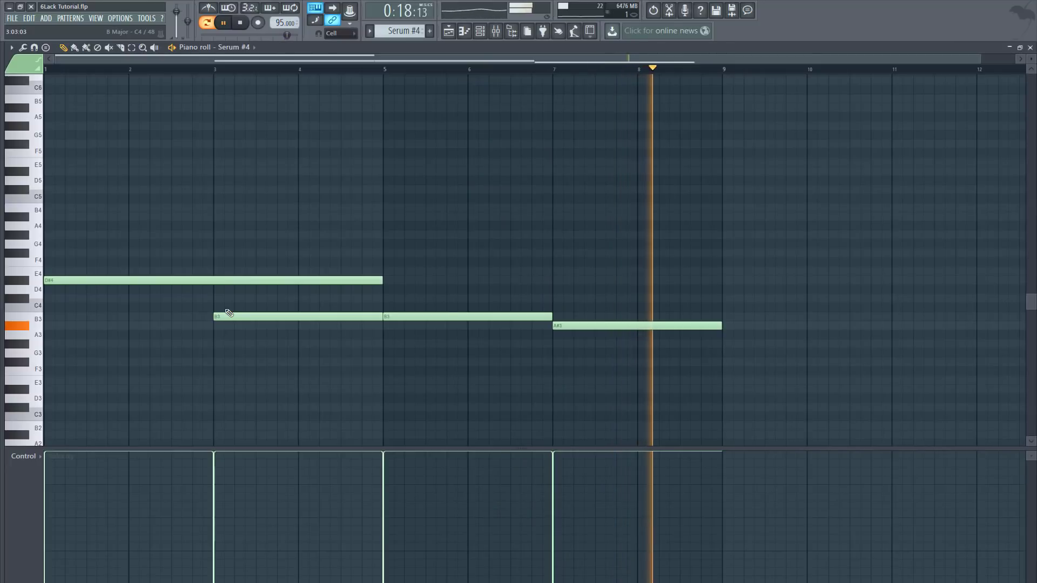
Stop the pattern and close the piano roll, play the looped section in song mode while viewing the Serum #4 notes, and stop playback
{"action": "key", "text": "space"}
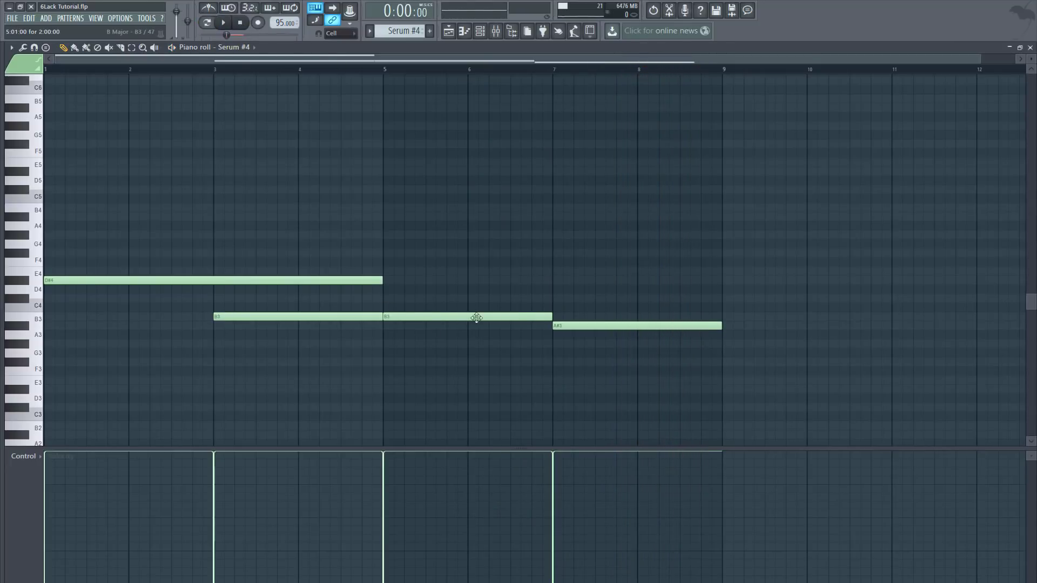
{"action": "left_click", "coordinate": [1030, 47]}
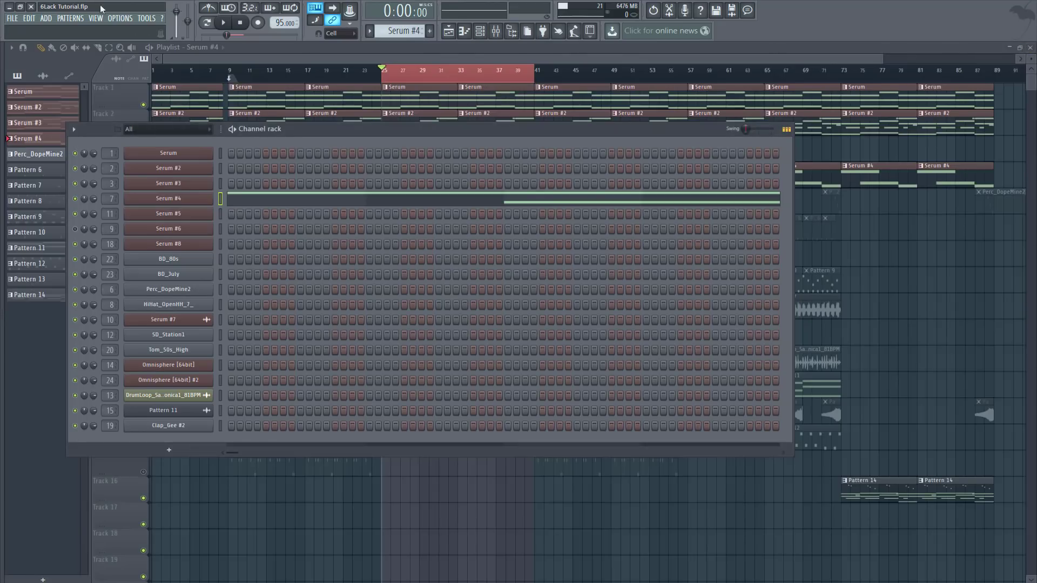
{"action": "left_click", "coordinate": [227, 24]}
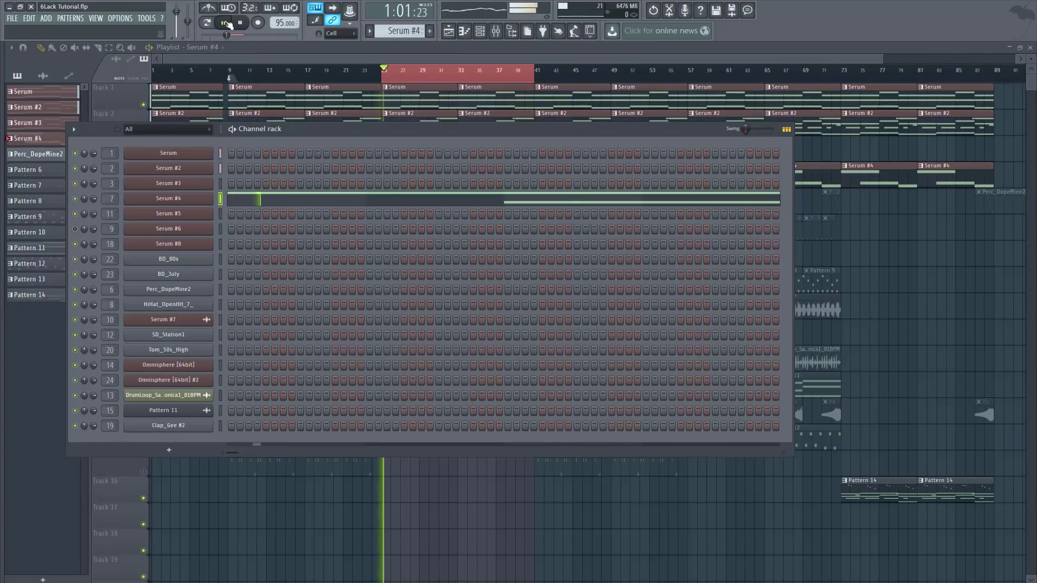
{"action": "left_click", "coordinate": [516, 204]}
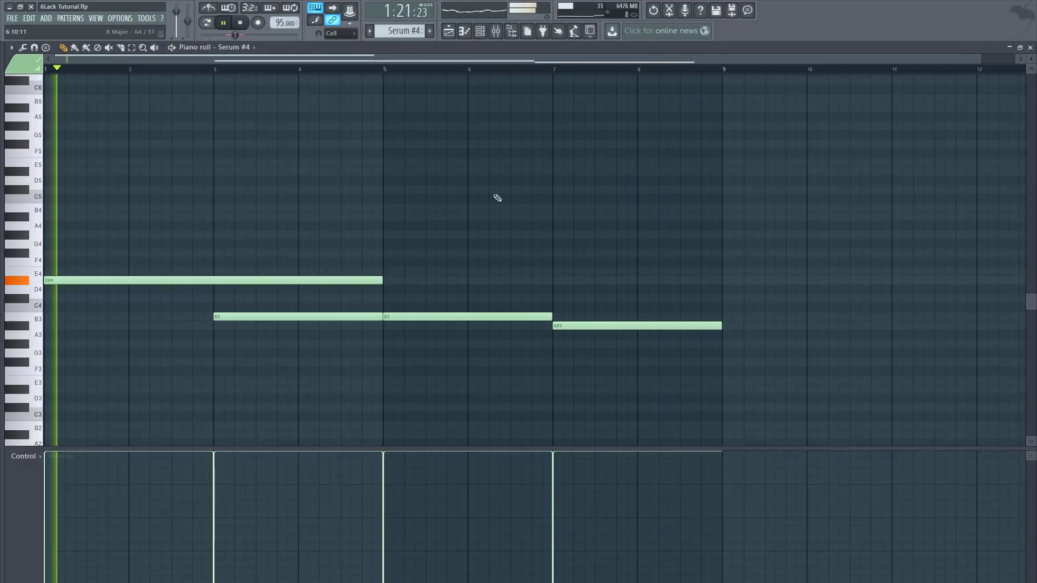
{"action": "left_click", "coordinate": [242, 24]}
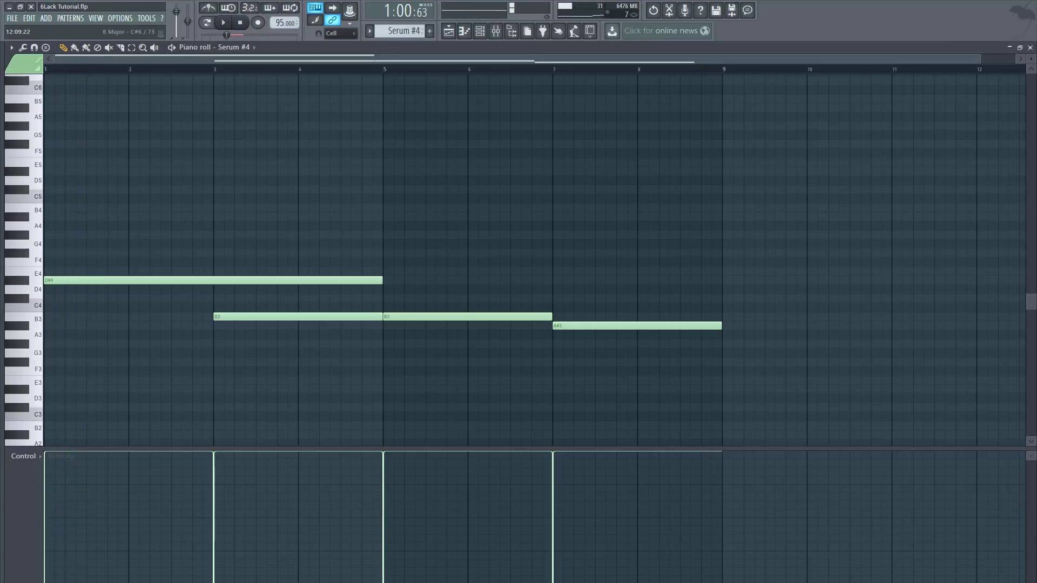
Return to the playlist and examine the BD_80s notes of a Pattern 6 clip on Track 6 in the piano roll, closing it again
{"action": "left_click", "coordinate": [1030, 48]}
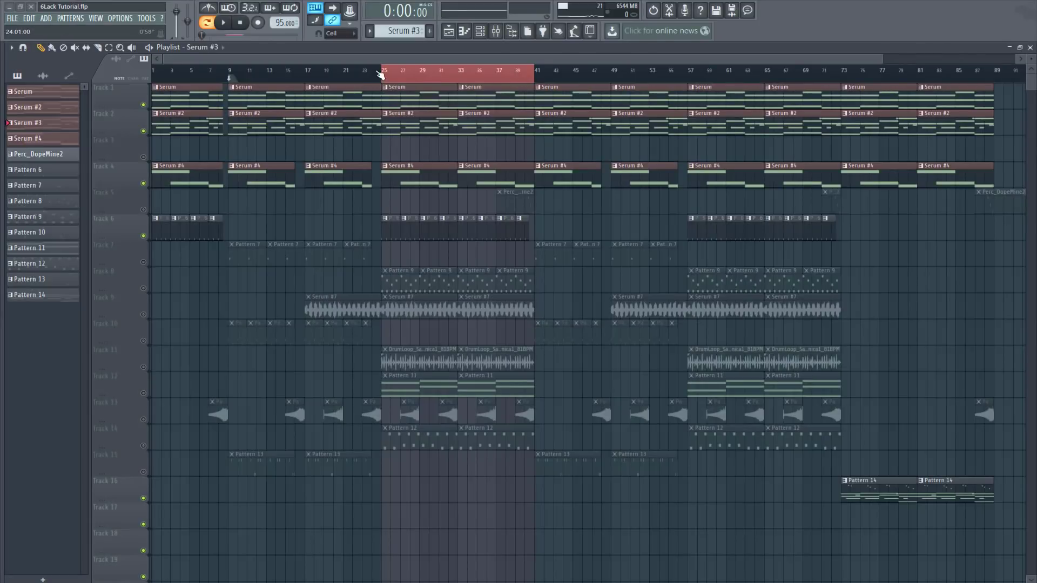
{"action": "left_click", "coordinate": [381, 74]}
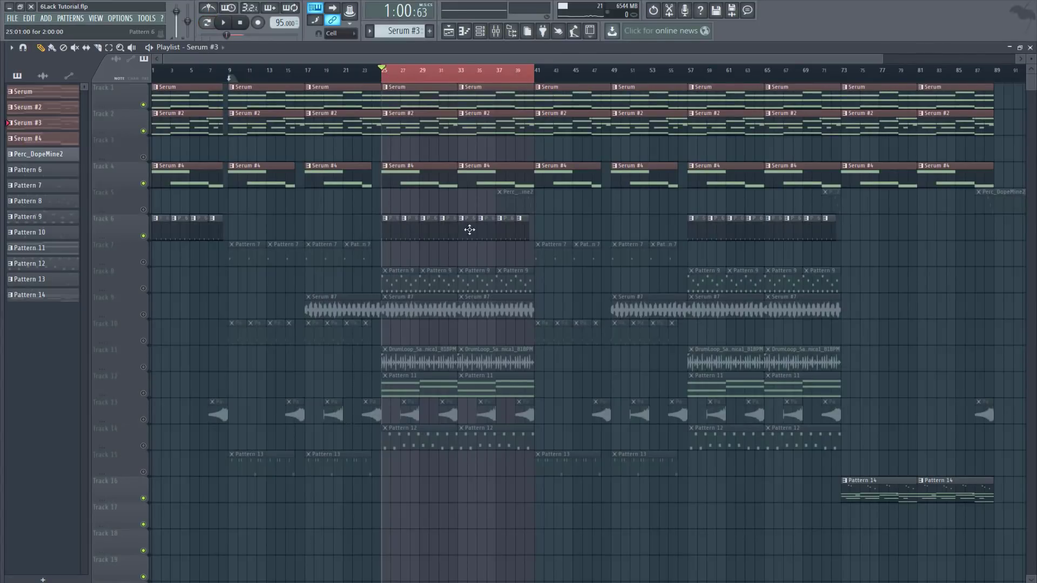
{"action": "left_click", "coordinate": [1030, 47]}
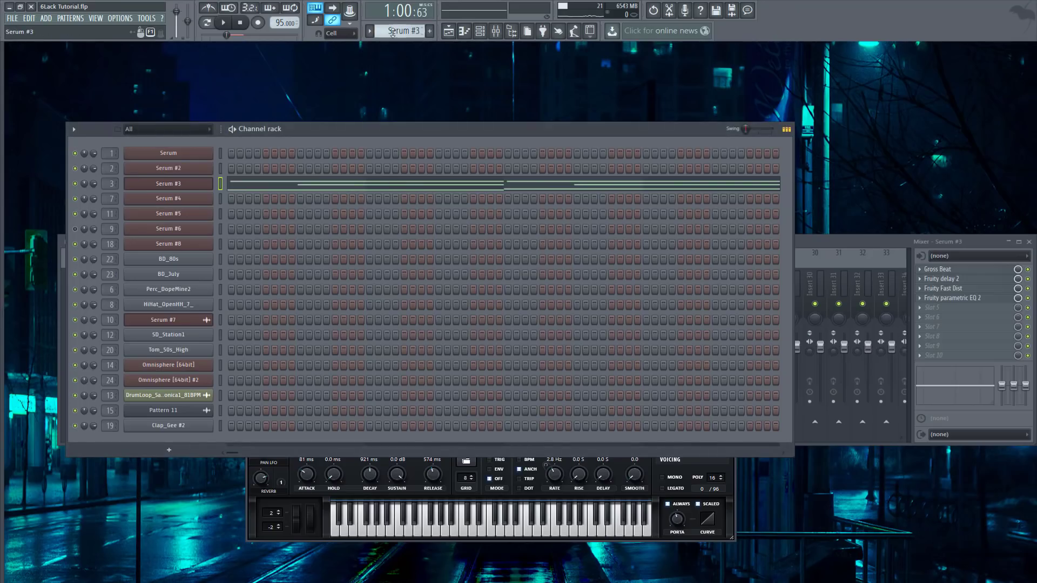
{"action": "key", "text": "KP_Add"}
{"action": "key", "text": "KP_Add"}
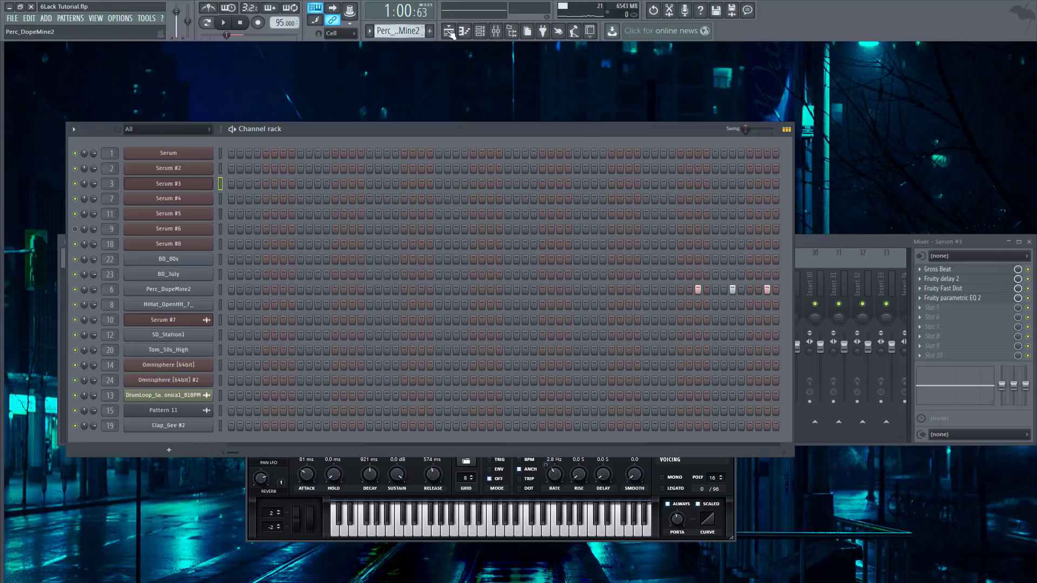
{"action": "left_click", "coordinate": [448, 31]}
{"action": "double_click", "coordinate": [390, 234]}
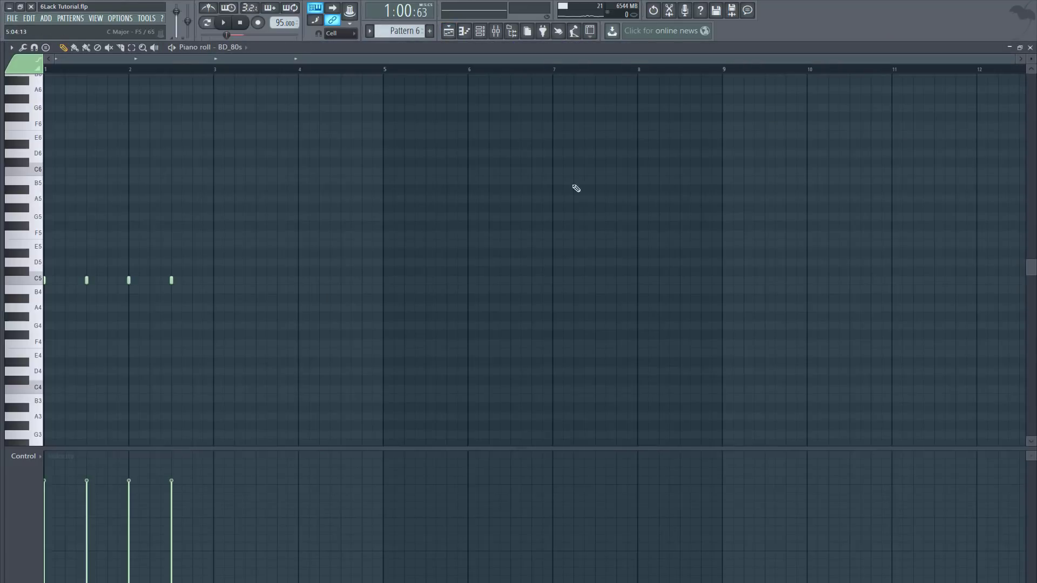
{"action": "left_click", "coordinate": [1029, 47]}
View the sample settings of the BD_80s and BD_July kick channels, closing the sampler window
{"action": "left_click", "coordinate": [193, 261]}
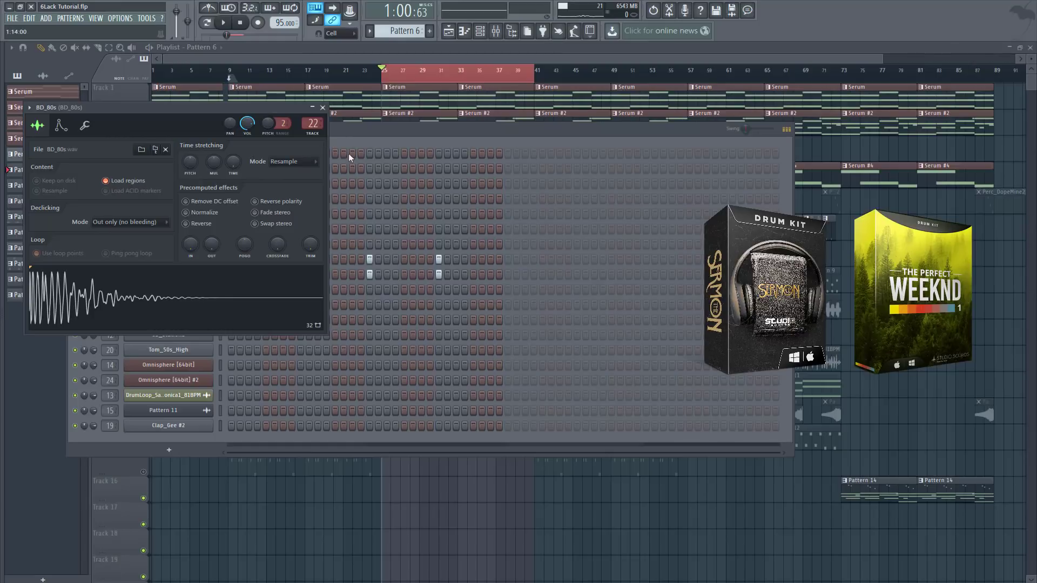
{"action": "left_click", "coordinate": [341, 127]}
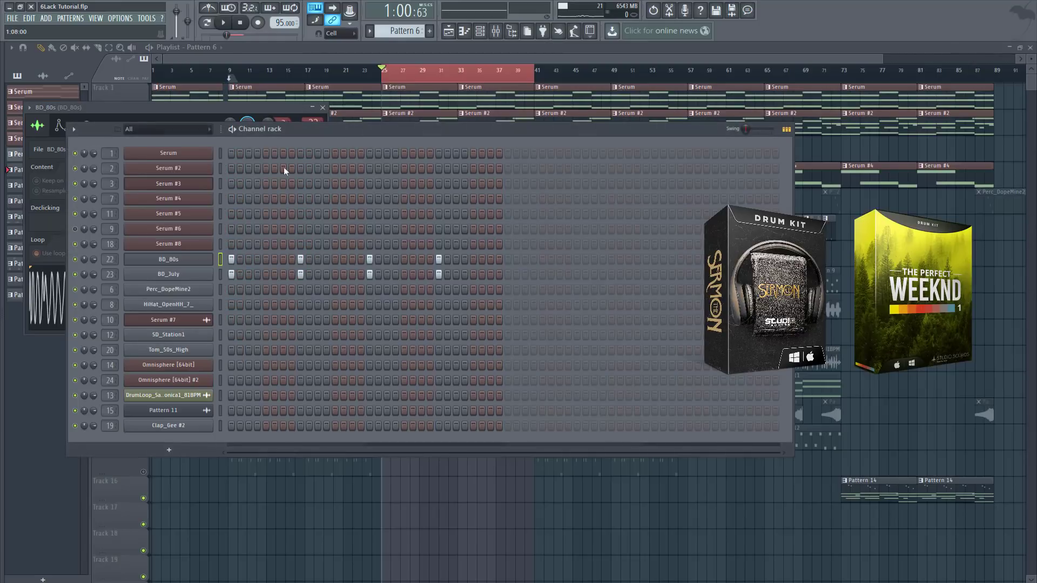
{"action": "left_click", "coordinate": [193, 274]}
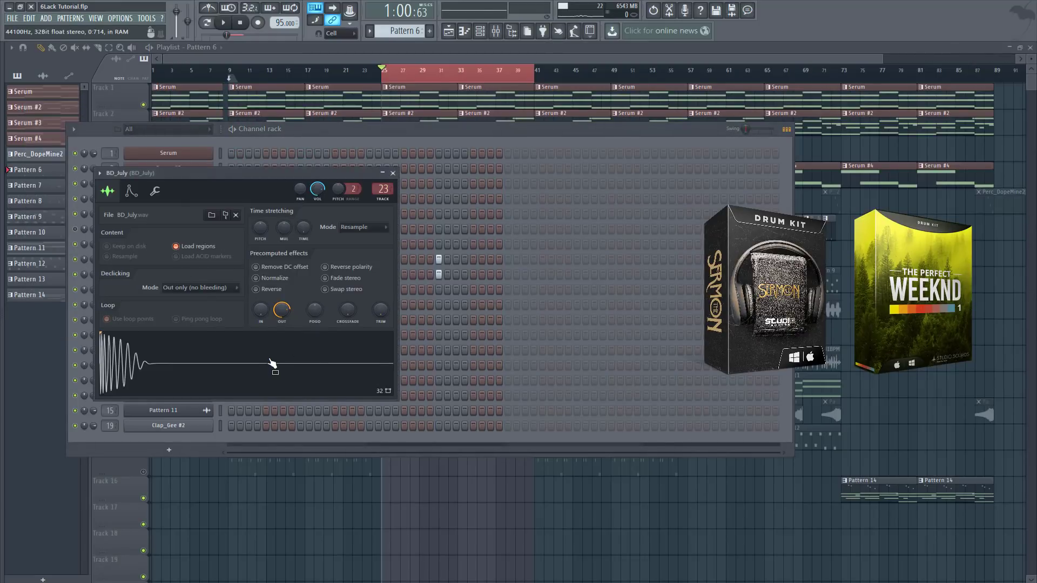
{"action": "left_click", "coordinate": [393, 174]}
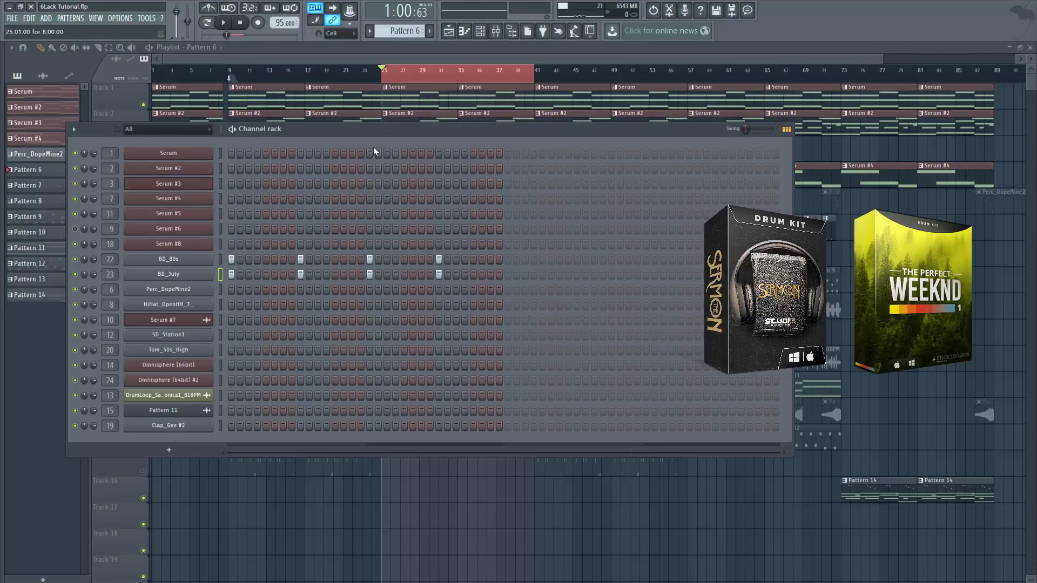
Play the looped section in song mode to hear the kicks with the synth layers, view the playlist and channel rack, and stop playback
{"action": "left_click", "coordinate": [231, 25]}
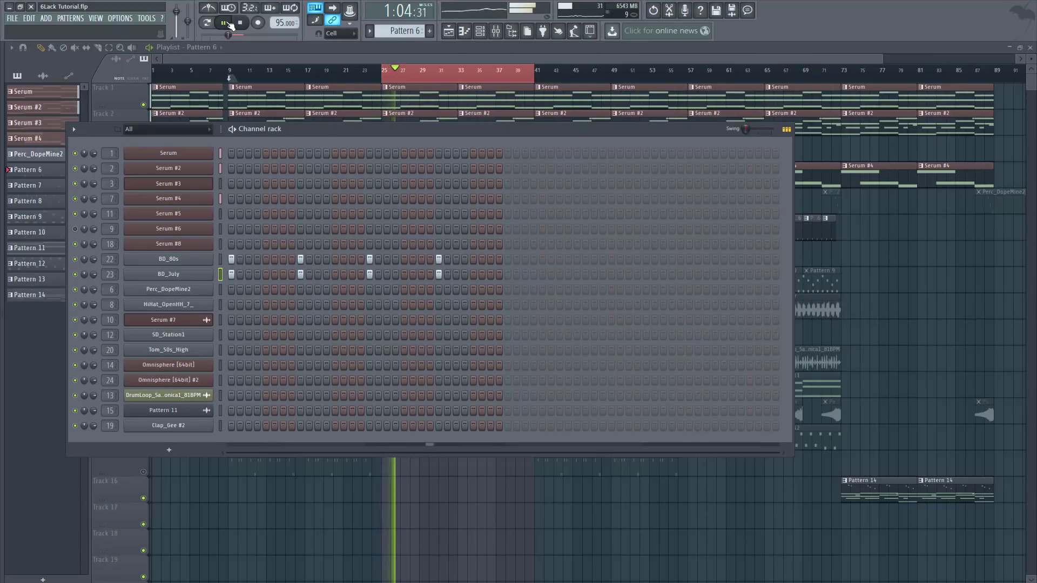
{"action": "left_click", "coordinate": [378, 57]}
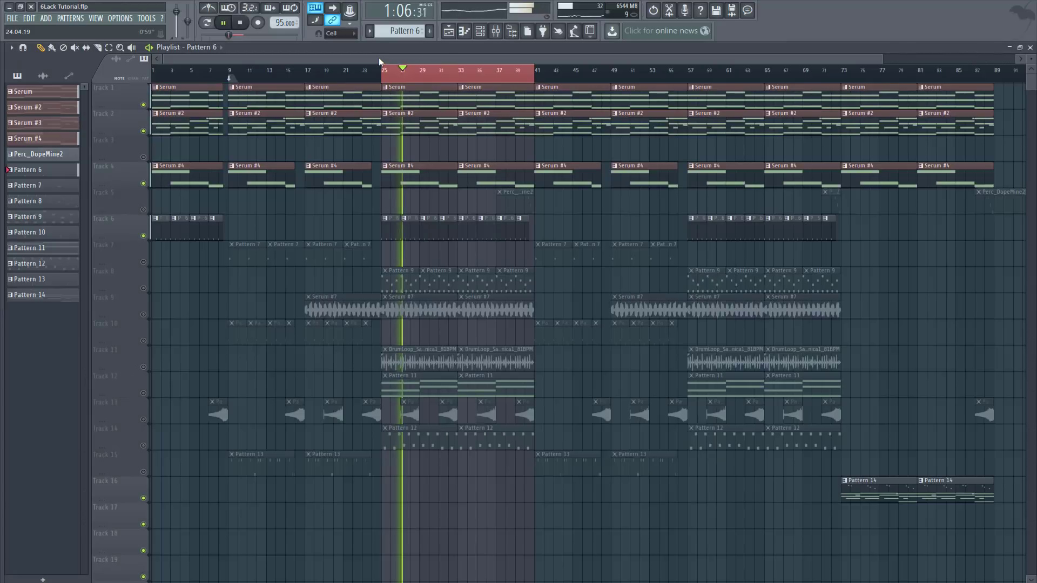
{"action": "left_click", "coordinate": [1030, 47]}
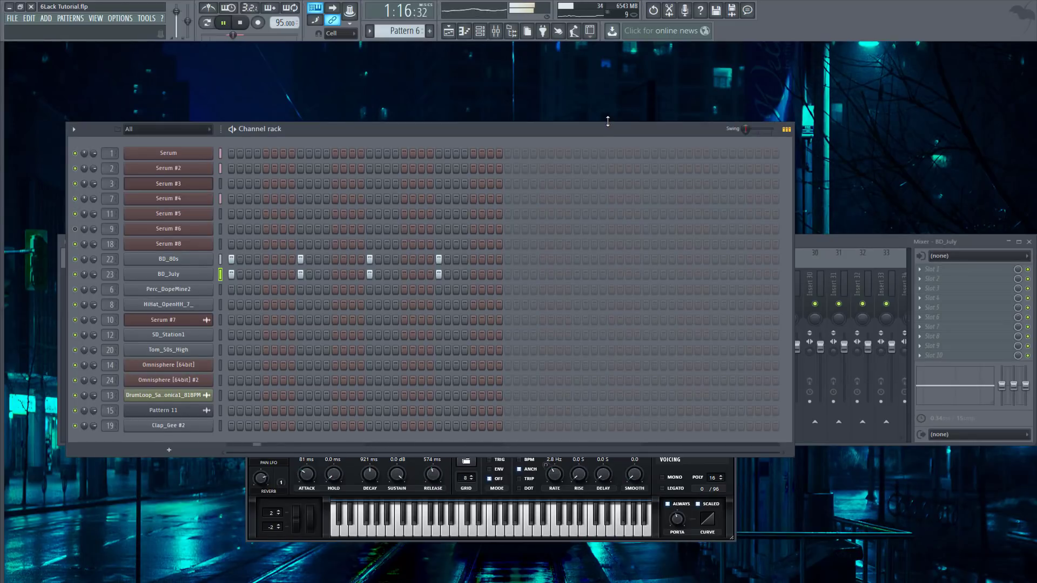
{"action": "left_click", "coordinate": [241, 24]}
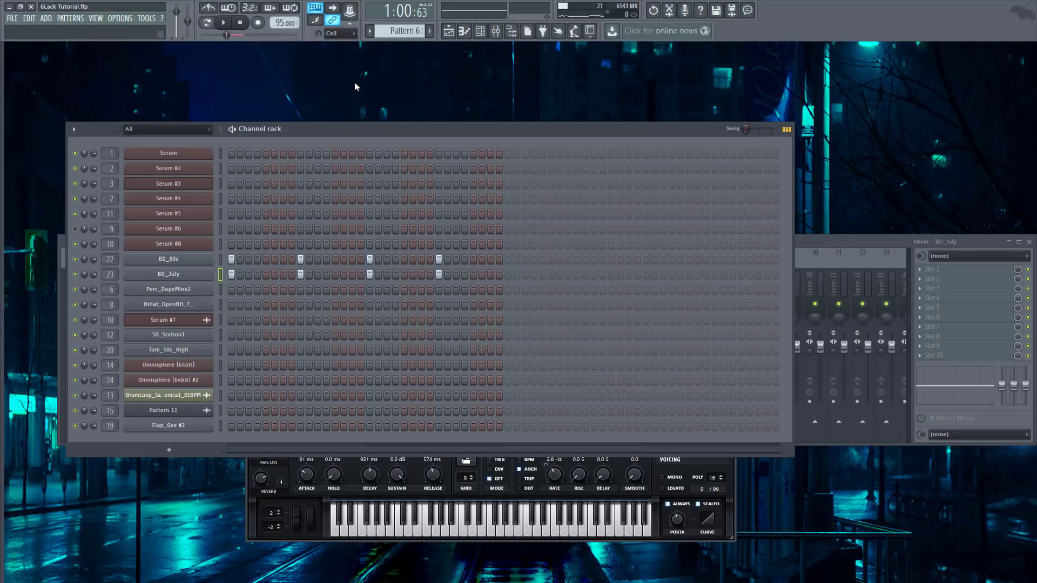
Unmute playlist Track 8 and open a Pattern 9 clip's Serum #5 notes in the piano roll
{"action": "left_click", "coordinate": [448, 31]}
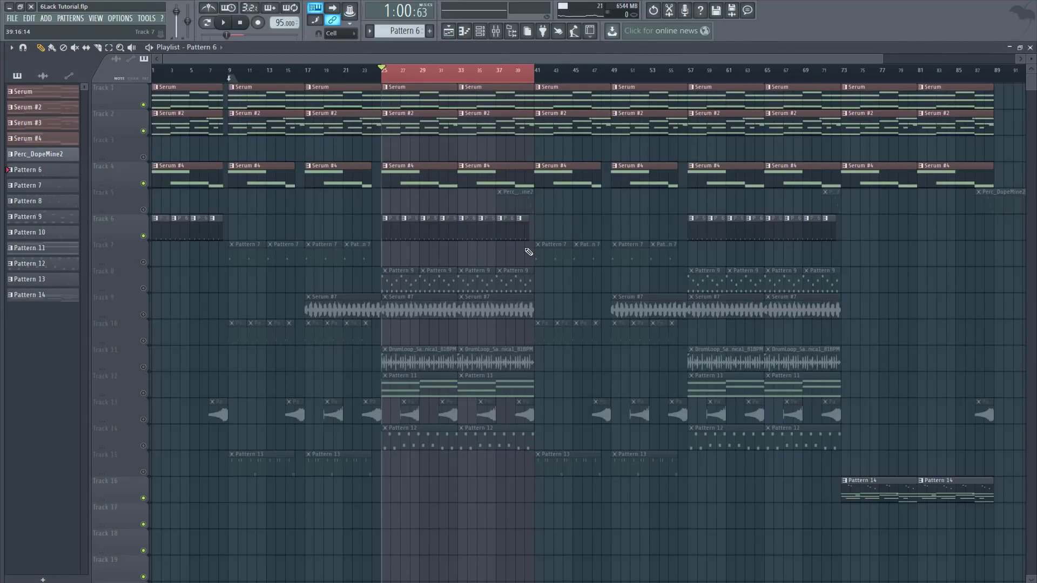
{"action": "left_click", "coordinate": [1030, 47]}
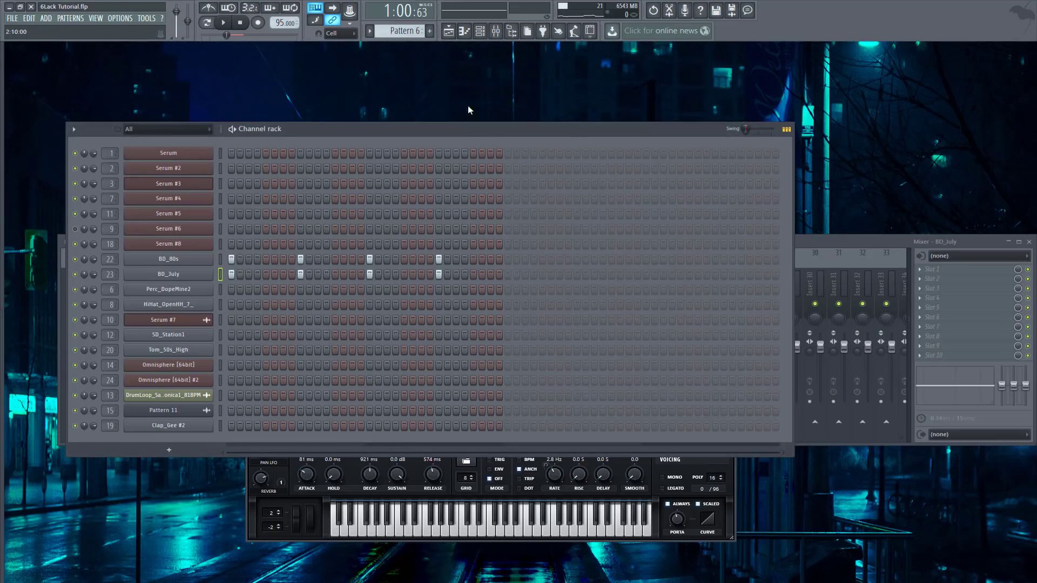
{"action": "scroll", "coordinate": [420, 31], "scroll_direction": "down", "scroll_amount": 1}
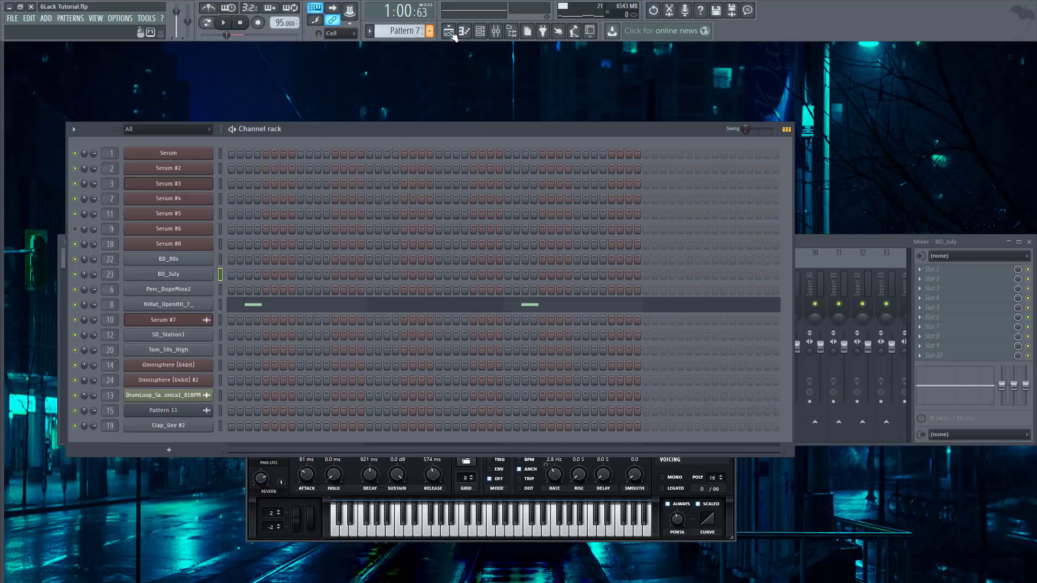
{"action": "left_click", "coordinate": [448, 31]}
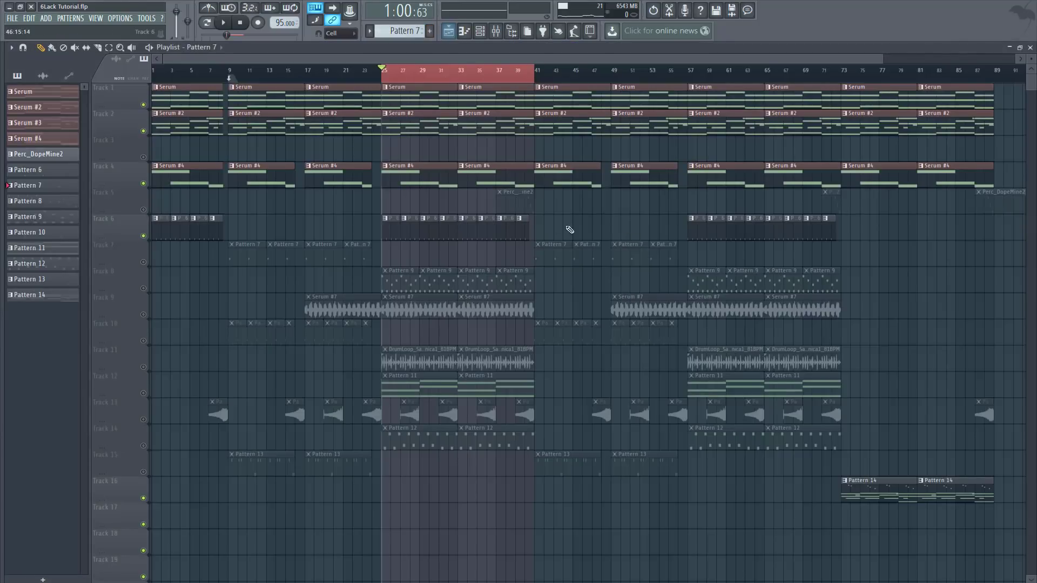
{"action": "left_click", "coordinate": [143, 288]}
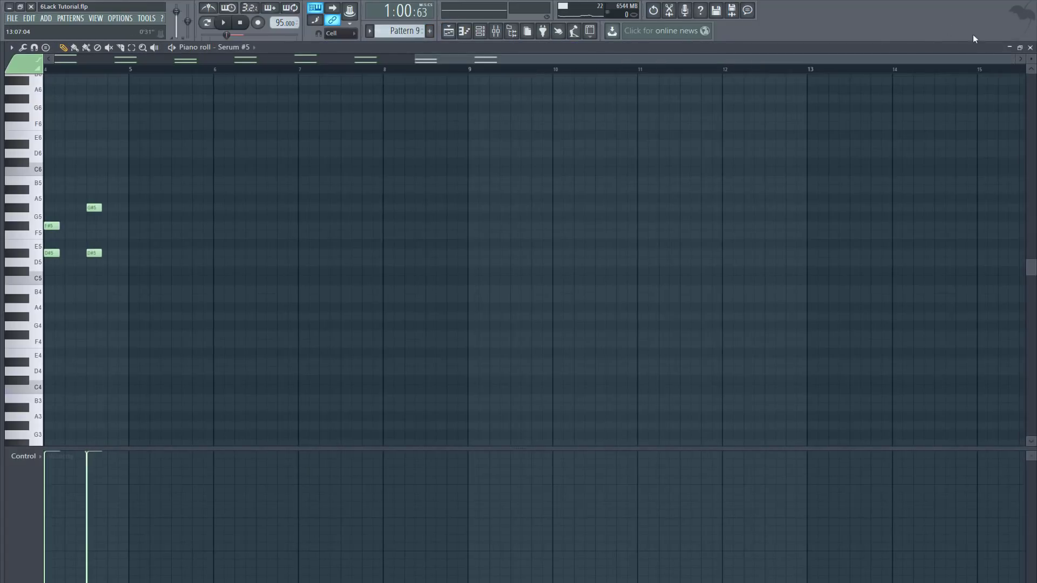
View the Serum #5 channel's PD Noise Pad preset, and play Pattern 9 on its own while examining its notes in the piano roll
{"action": "left_click", "coordinate": [1030, 47]}
{"action": "left_click", "coordinate": [183, 216]}
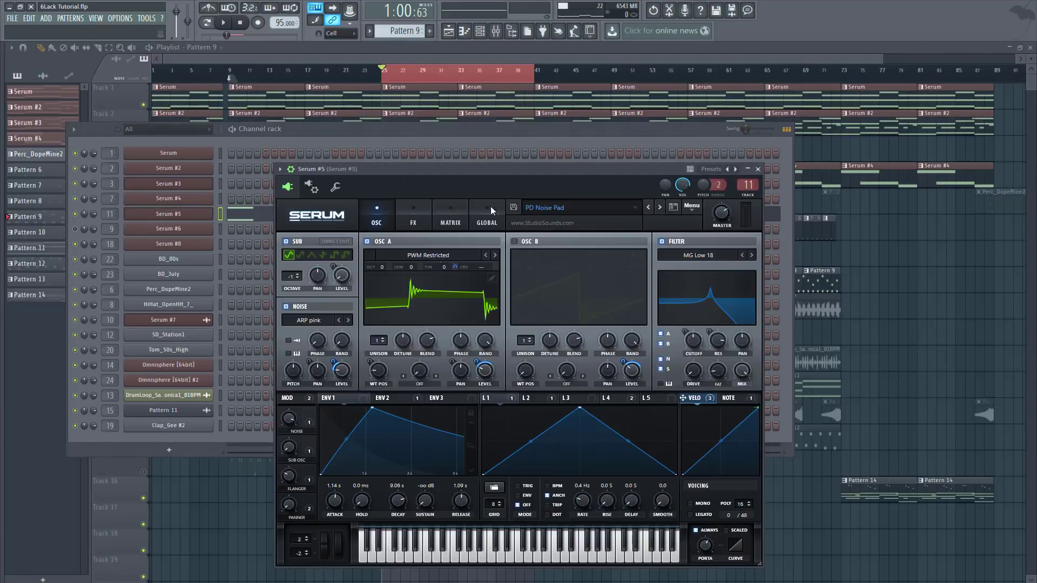
{"action": "left_click", "coordinate": [210, 23]}
{"action": "left_click", "coordinate": [222, 23]}
{"action": "key", "text": "F7"}
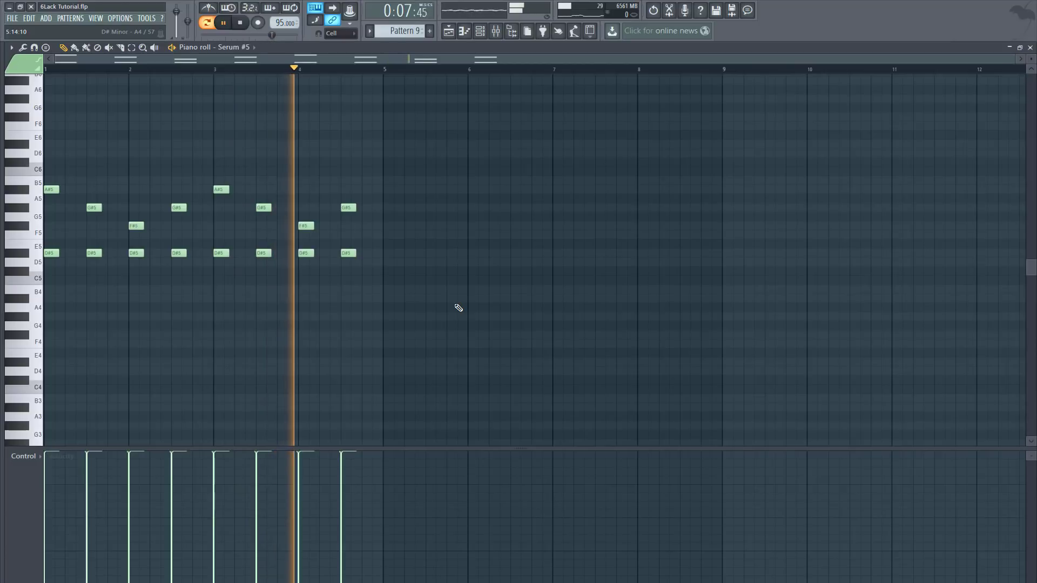
Bring the Serum #5 synth window back up while Pattern 9 plays, reposition it, stop playback and close the window
{"action": "left_click", "coordinate": [1030, 47]}
{"action": "left_click", "coordinate": [193, 215]}
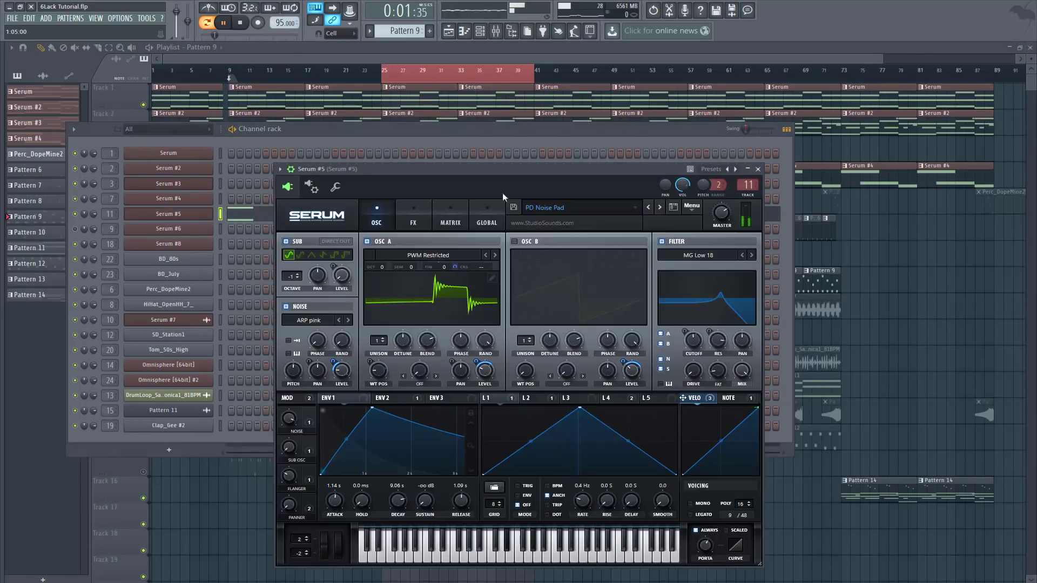
{"action": "left_click_drag", "start_coordinate": [575, 176], "coordinate": [595, 141]}
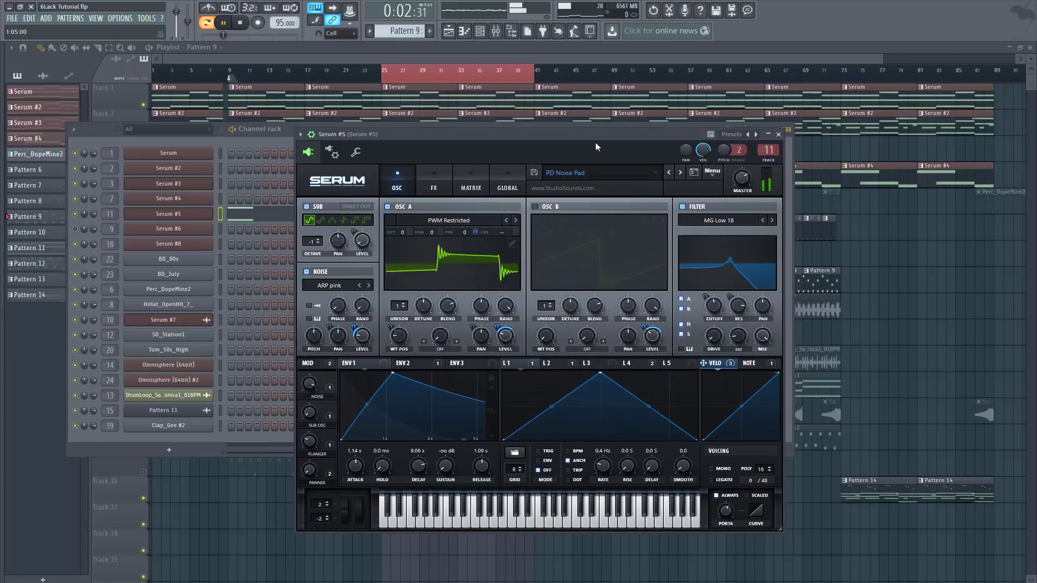
{"action": "left_click", "coordinate": [241, 24]}
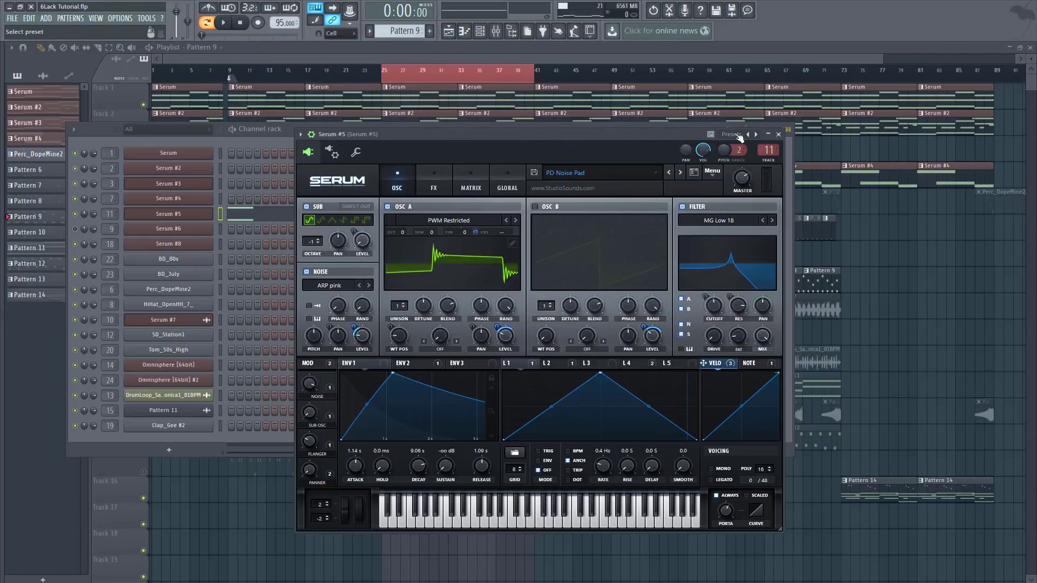
{"action": "left_click", "coordinate": [778, 134]}
Play the looped playlist section in song mode to hear Pattern 9 with the other unmuted tracks, and stop playback
{"action": "key", "text": "l"}
{"action": "key", "text": "F6"}
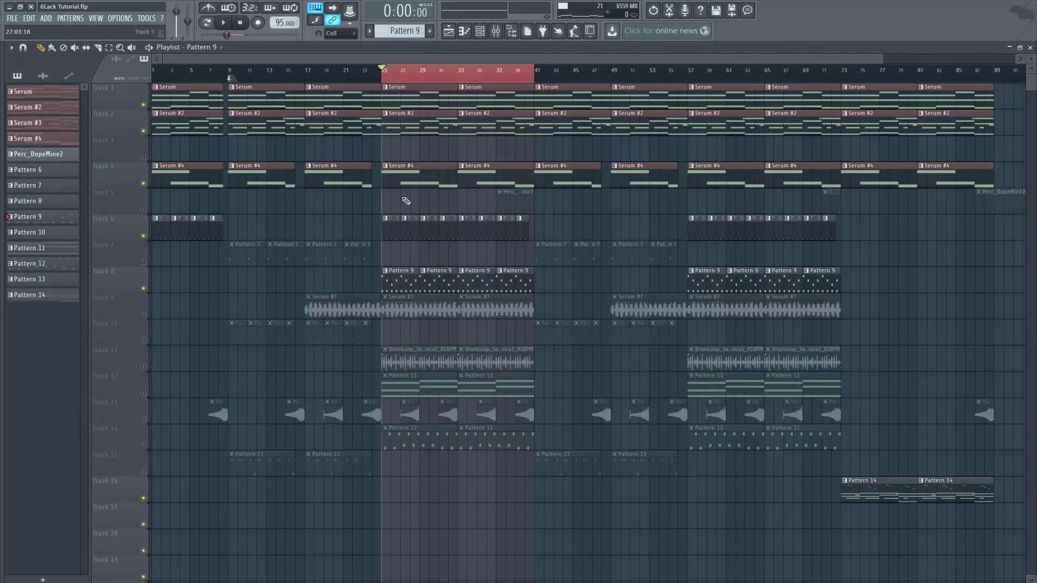
{"action": "left_click", "coordinate": [223, 32]}
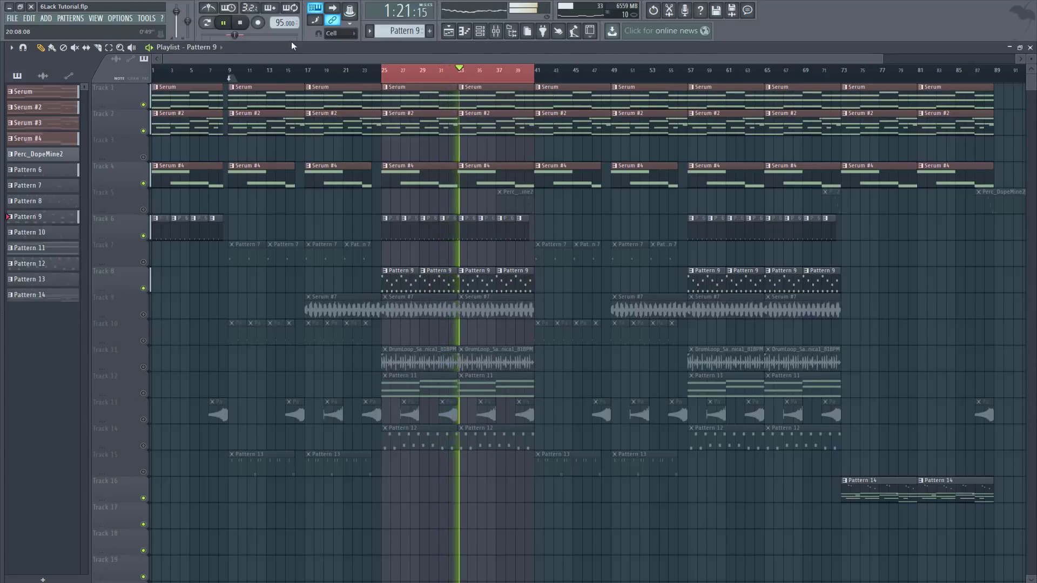
{"action": "left_click", "coordinate": [246, 23]}
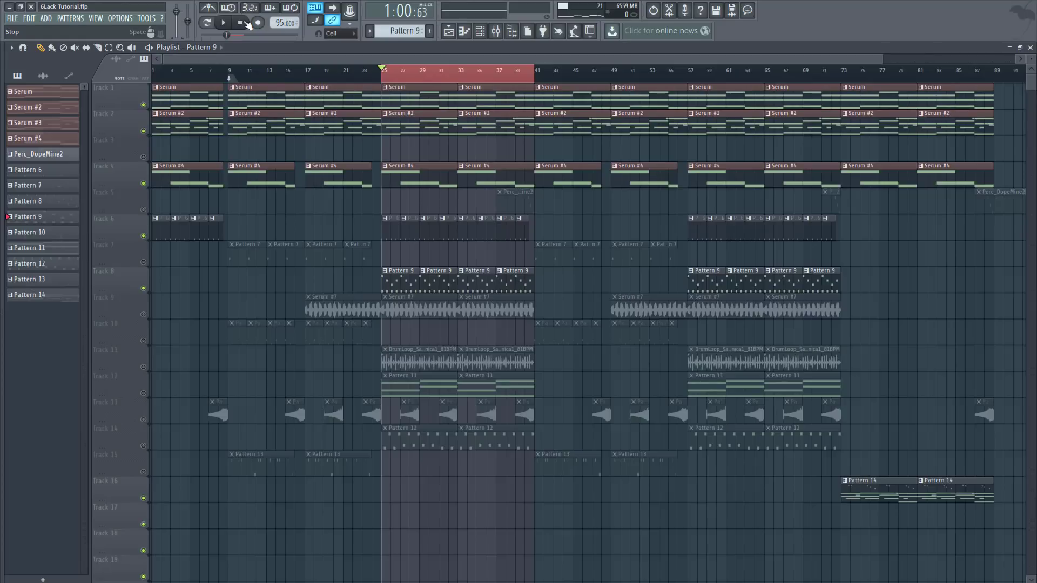
Unmute playlist Track 9 and open a Serum #7 audio clip's settings, closing them again
{"action": "left_click", "coordinate": [145, 316]}
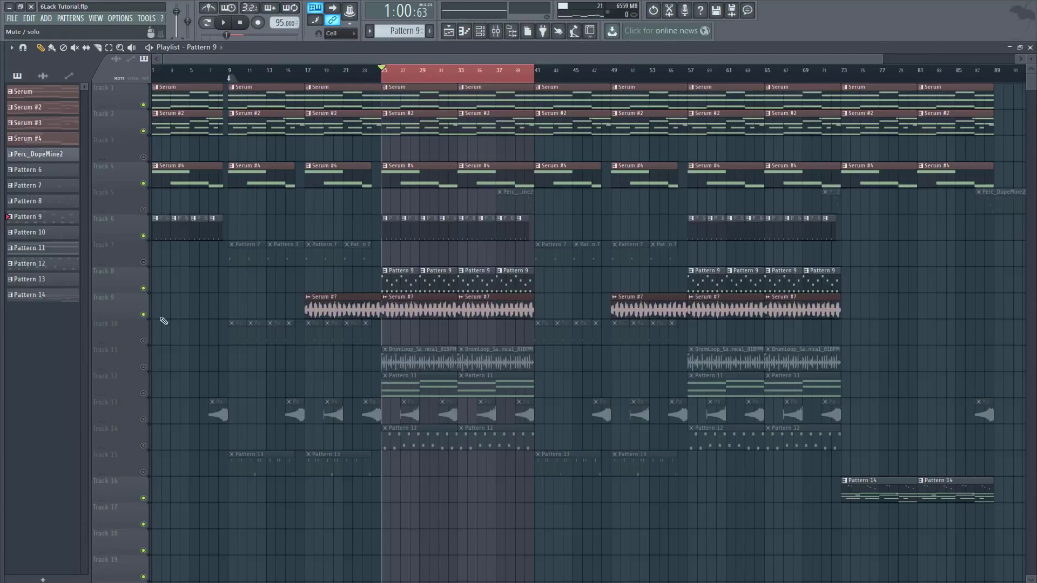
{"action": "double_click", "coordinate": [419, 304]}
{"action": "left_click", "coordinate": [379, 160]}
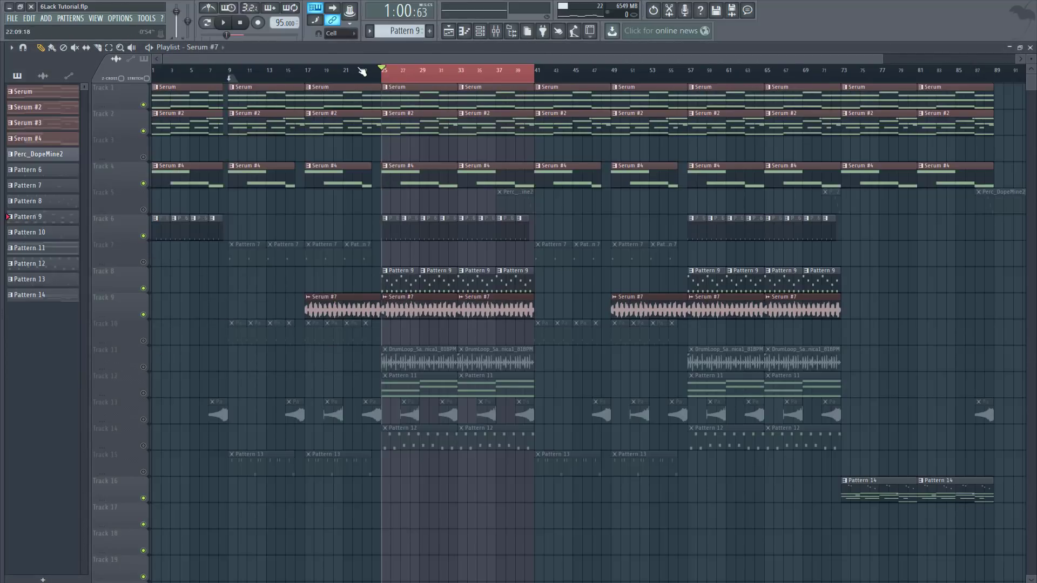
Close the playlist and browse back through the patterns to Serum #4 to view its notes in the channel rack
{"action": "scroll", "coordinate": [399, 31], "scroll_direction": "up", "scroll_amount": 4}
{"action": "scroll", "coordinate": [400, 31], "scroll_direction": "down", "scroll_amount": 2}
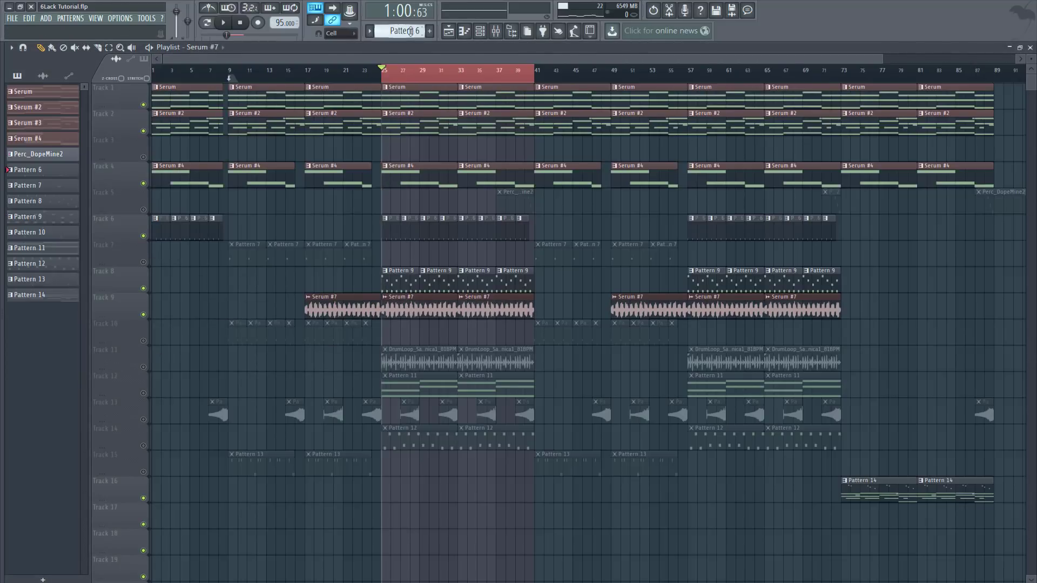
{"action": "left_click", "coordinate": [1030, 47]}
{"action": "scroll", "coordinate": [418, 33], "scroll_direction": "up", "scroll_amount": 2}
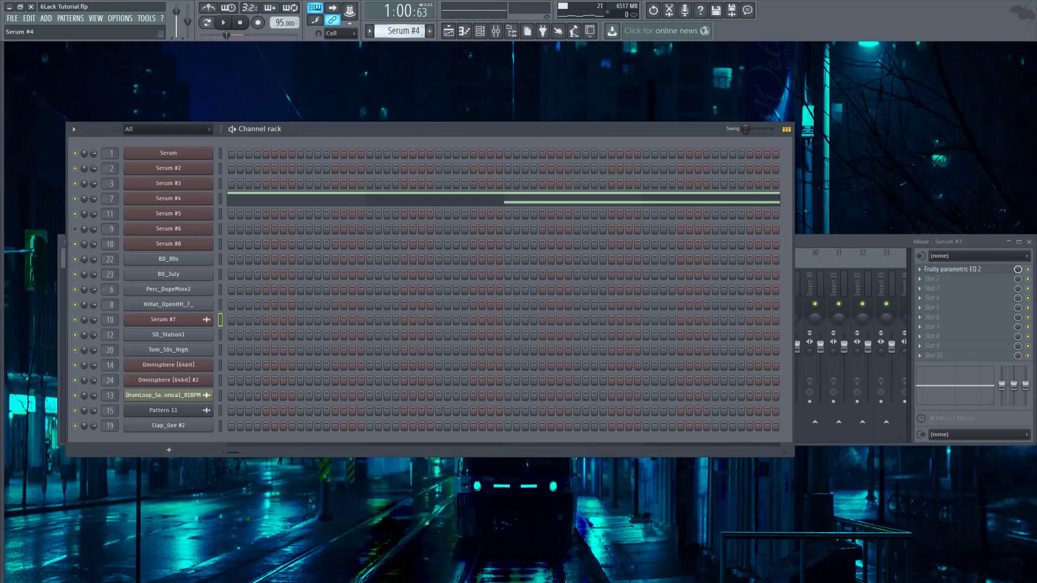
Switch to the Serum #3 pattern in pattern mode and open the Serum #3 synth to view its preset
{"action": "scroll", "coordinate": [400, 30], "scroll_direction": "down", "scroll_amount": 2}
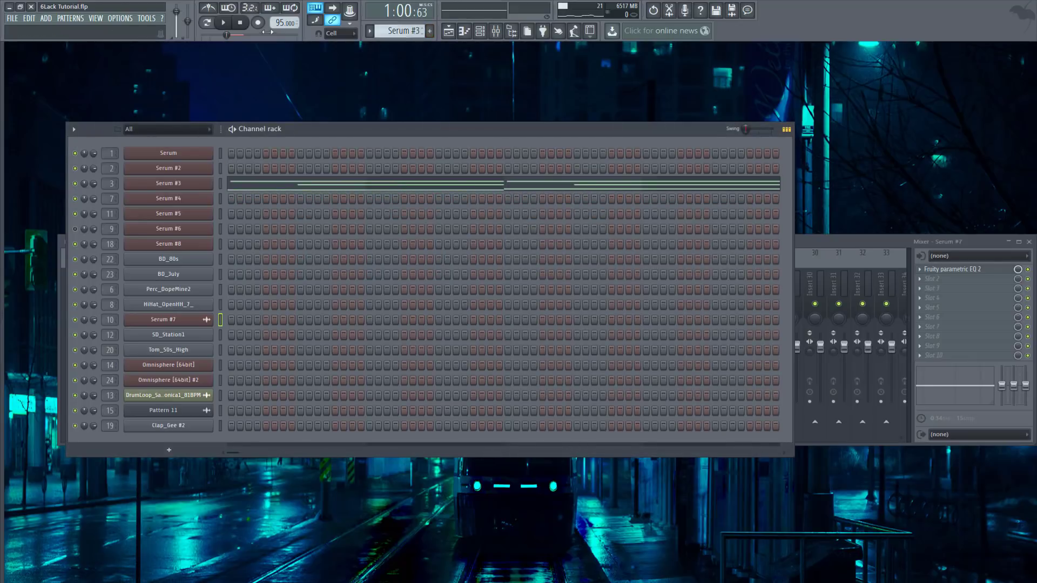
{"action": "left_click", "coordinate": [207, 23]}
{"action": "left_click", "coordinate": [185, 183]}
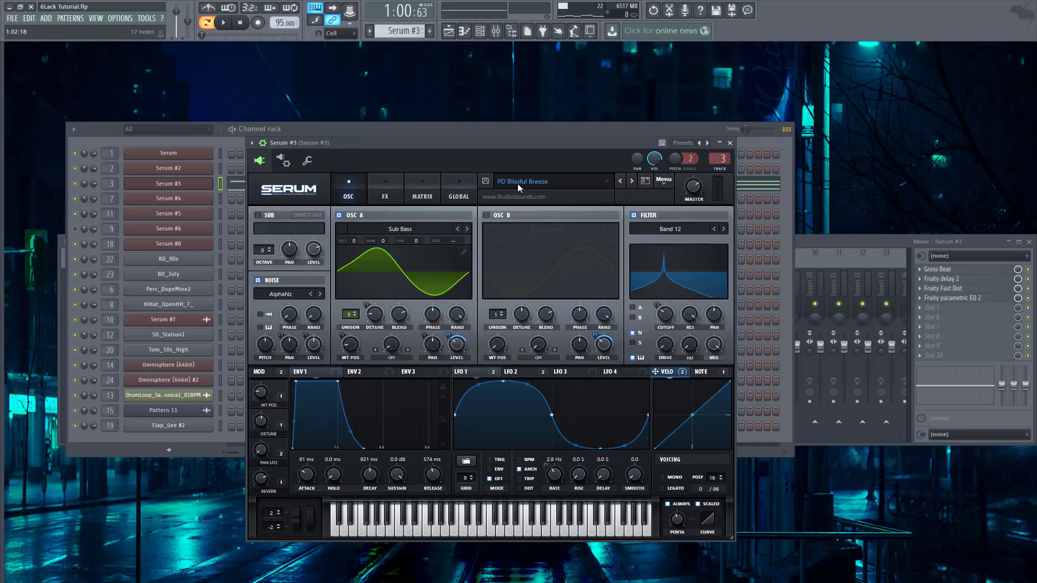
Inspect the Serum #3 mixer track's effects: Gross Beat, Fruity delay 2, Fruity Fast Dist and Fruity parametric EQ 2
{"action": "left_click", "coordinate": [938, 270]}
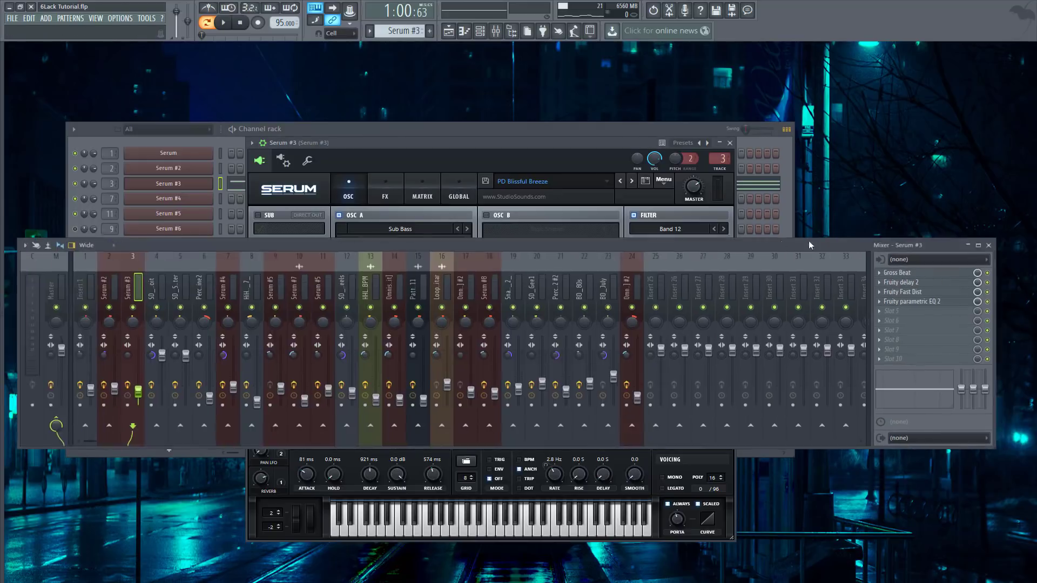
{"action": "left_click", "coordinate": [826, 269]}
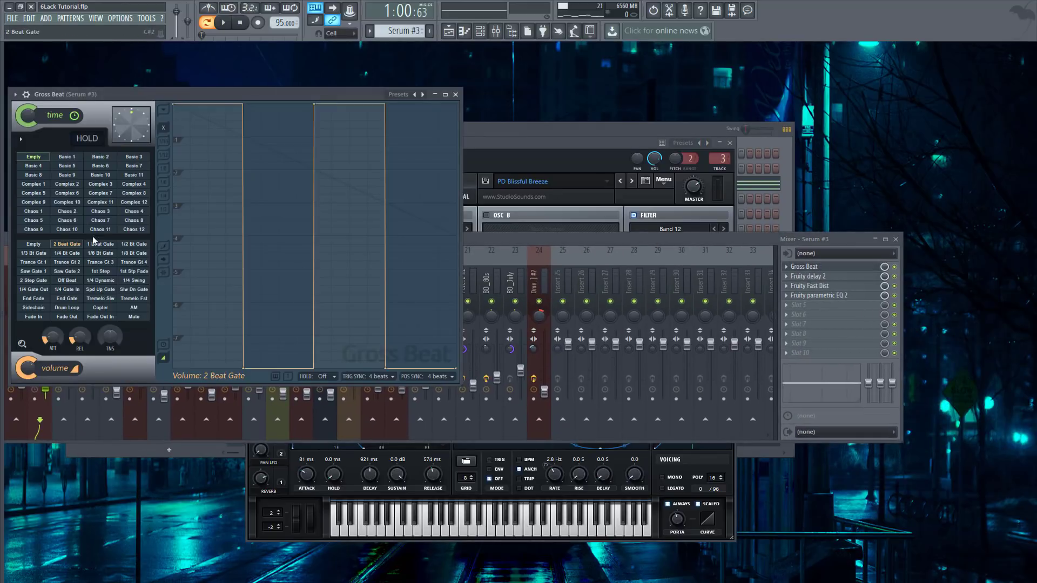
{"action": "left_click", "coordinate": [835, 279]}
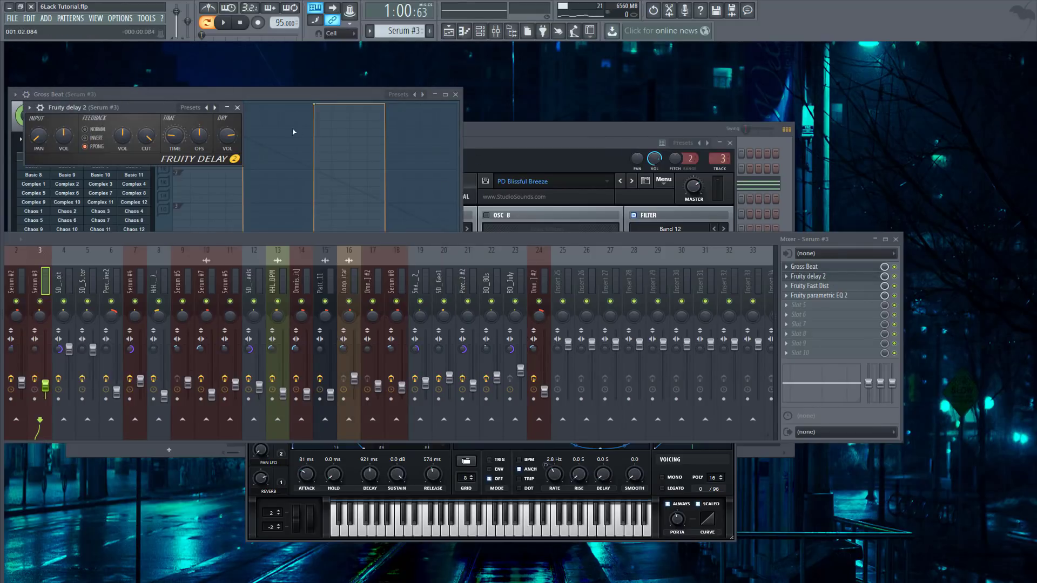
{"action": "left_click", "coordinate": [273, 95]}
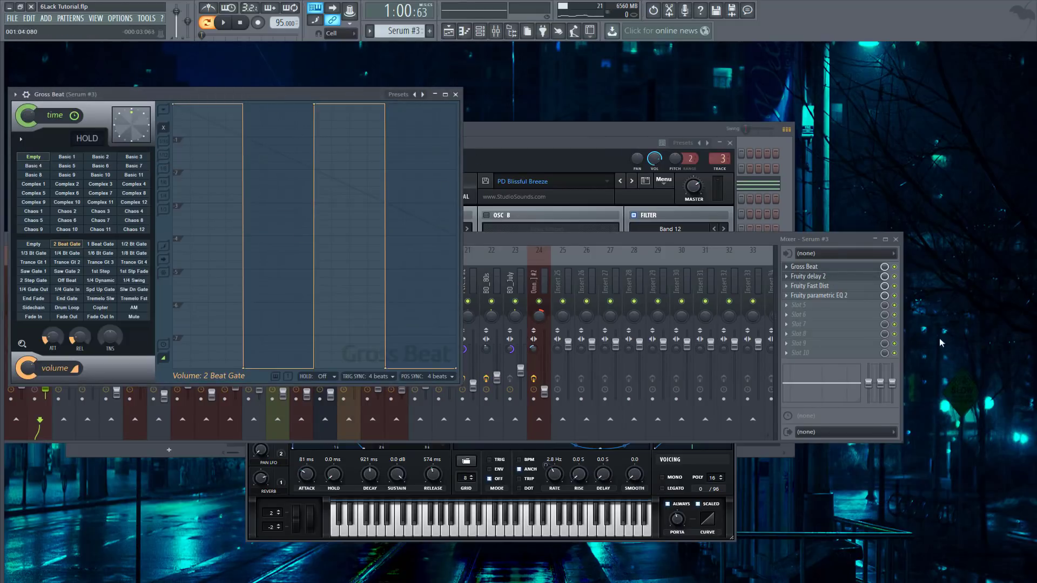
{"action": "left_click", "coordinate": [864, 291]}
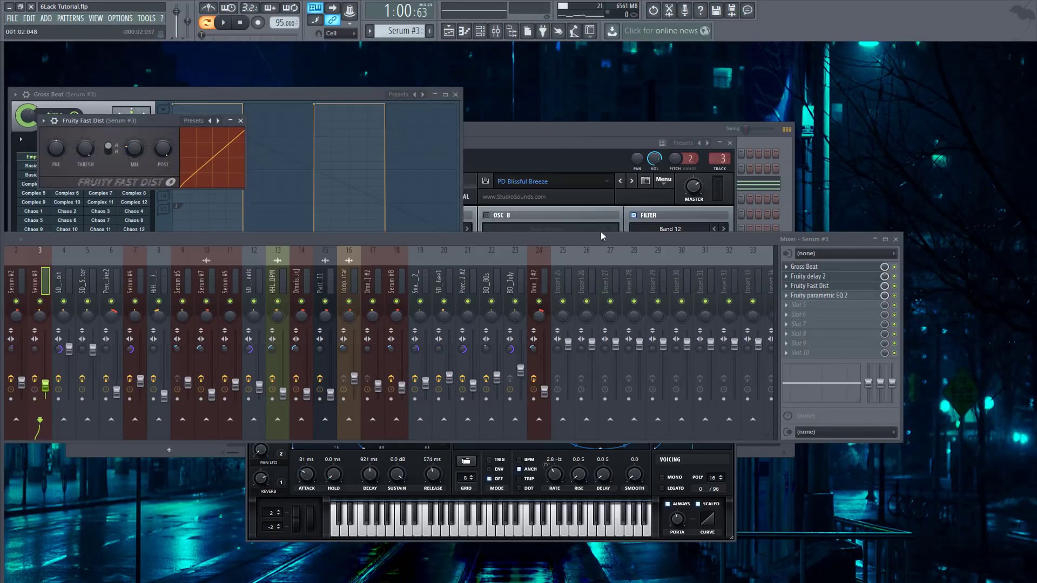
{"action": "left_click", "coordinate": [843, 297]}
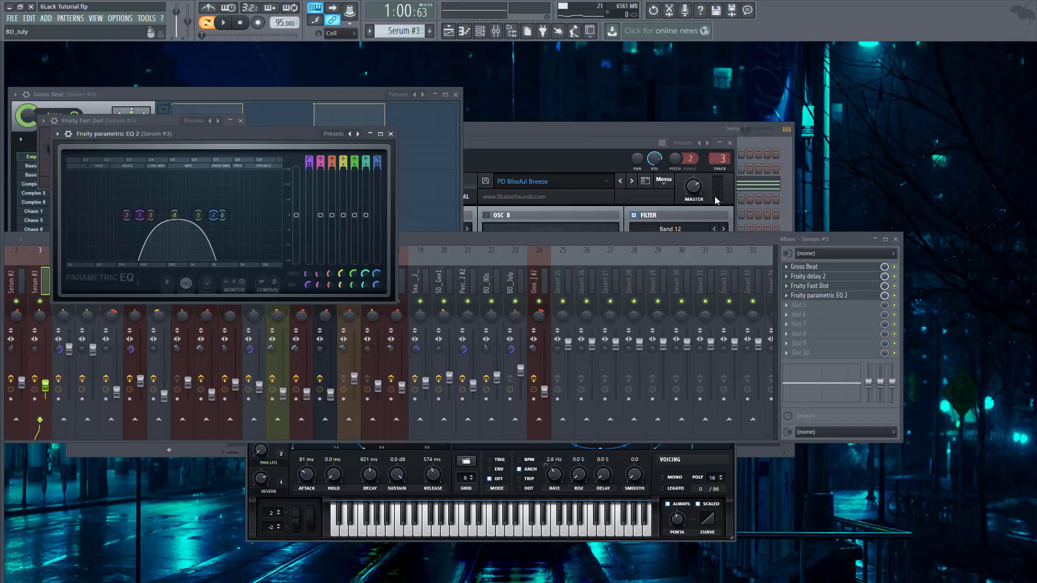
Play the Serum #3 pattern from the channel rack, view its notes in the piano roll, and stop and close it
{"action": "left_click", "coordinate": [787, 190]}
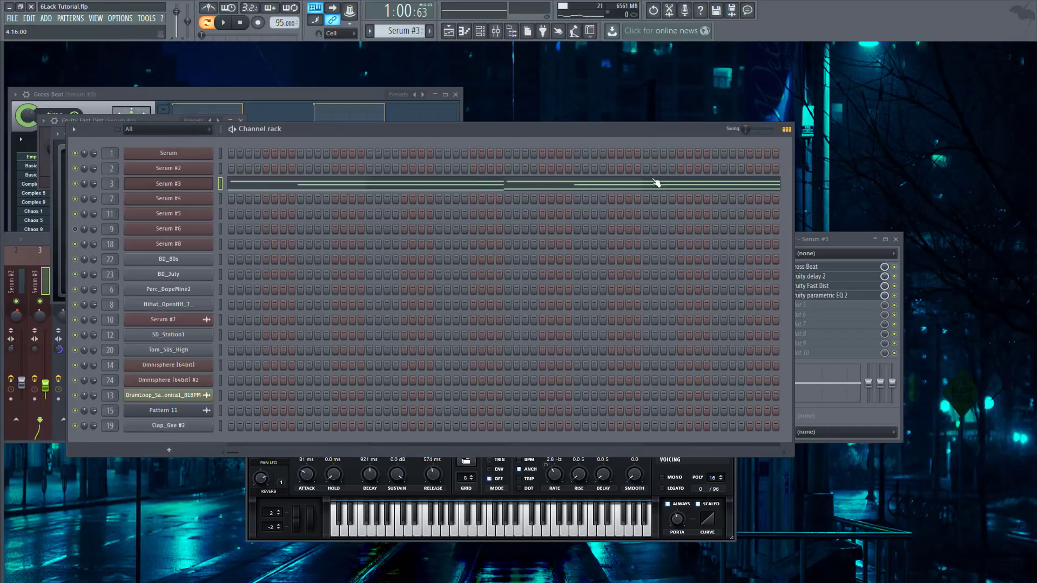
{"action": "left_click", "coordinate": [224, 26]}
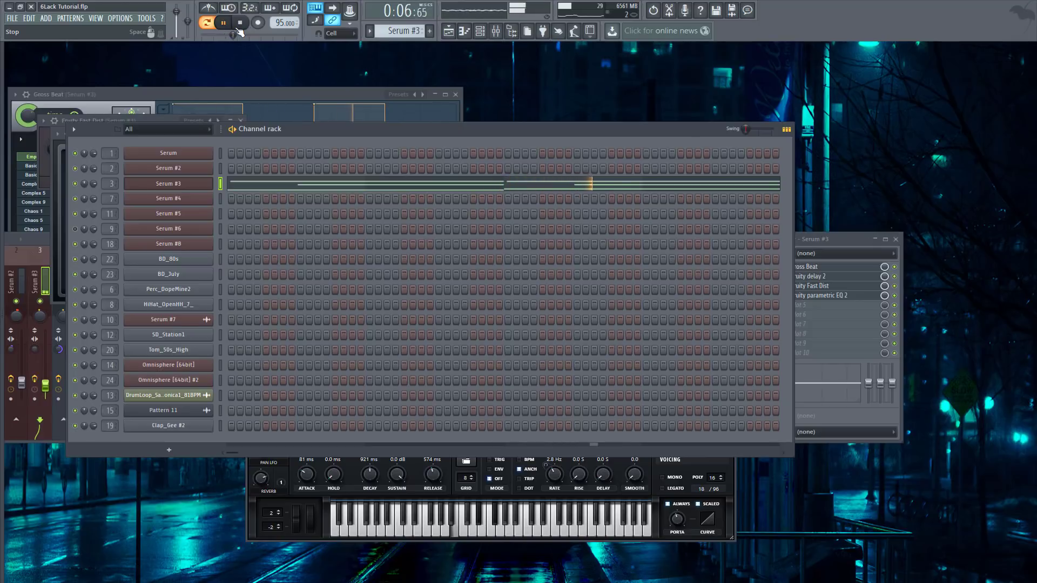
{"action": "left_click", "coordinate": [442, 187]}
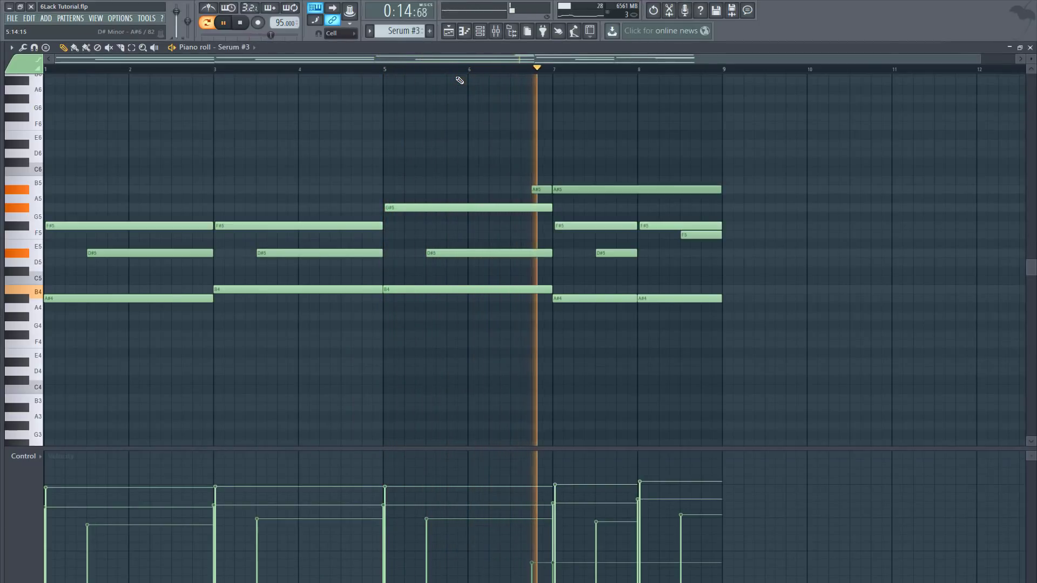
{"action": "left_click", "coordinate": [240, 23]}
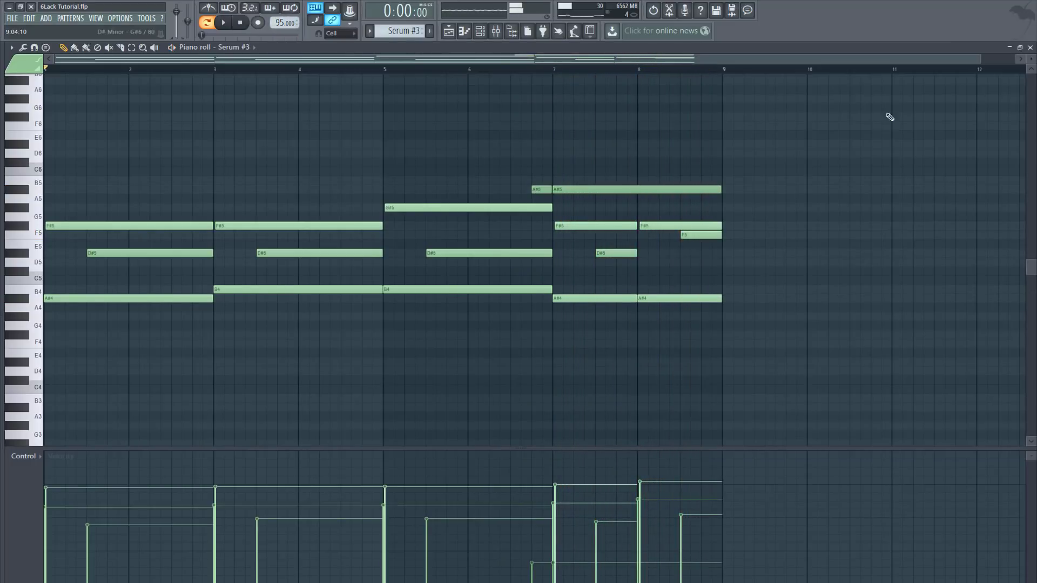
{"action": "left_click", "coordinate": [1031, 47]}
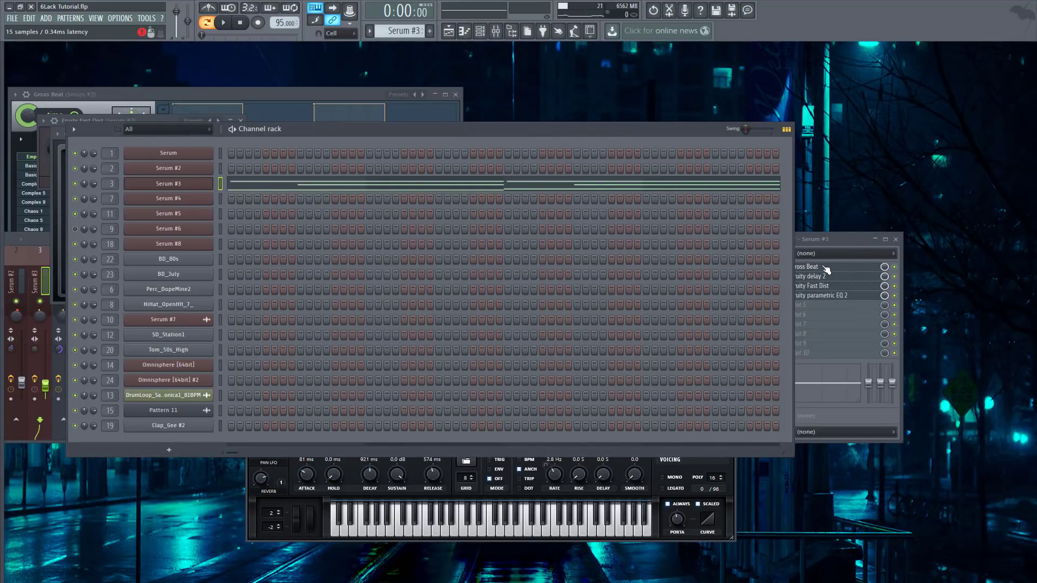
Play the playlist in song mode from bar 25 to hear the Serum #7 audio with the other unmuted tracks, and stop playback
{"action": "left_click", "coordinate": [448, 31]}
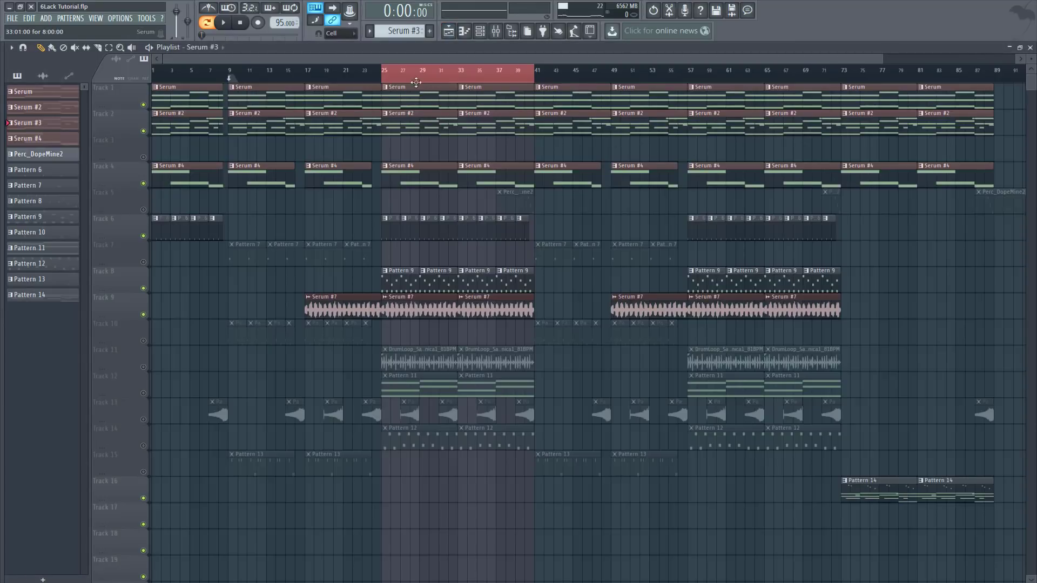
{"action": "left_click", "coordinate": [379, 76]}
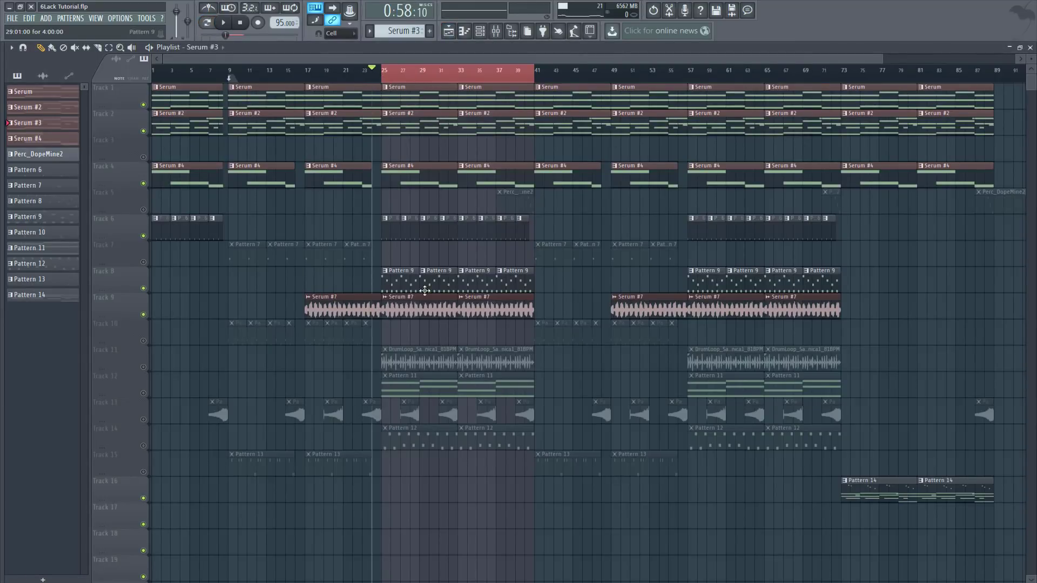
{"action": "left_click", "coordinate": [388, 78]}
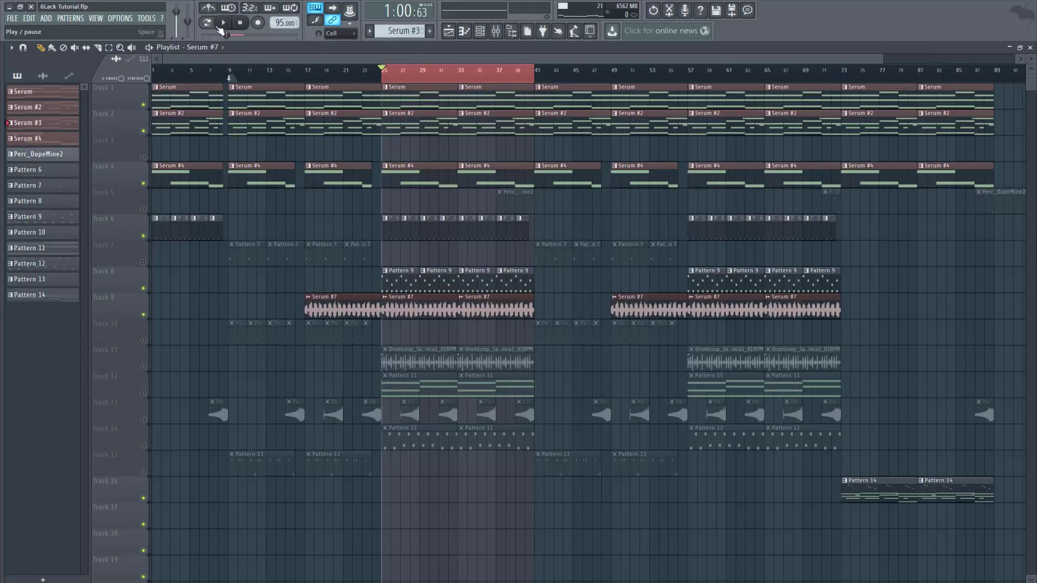
{"action": "left_click", "coordinate": [227, 24]}
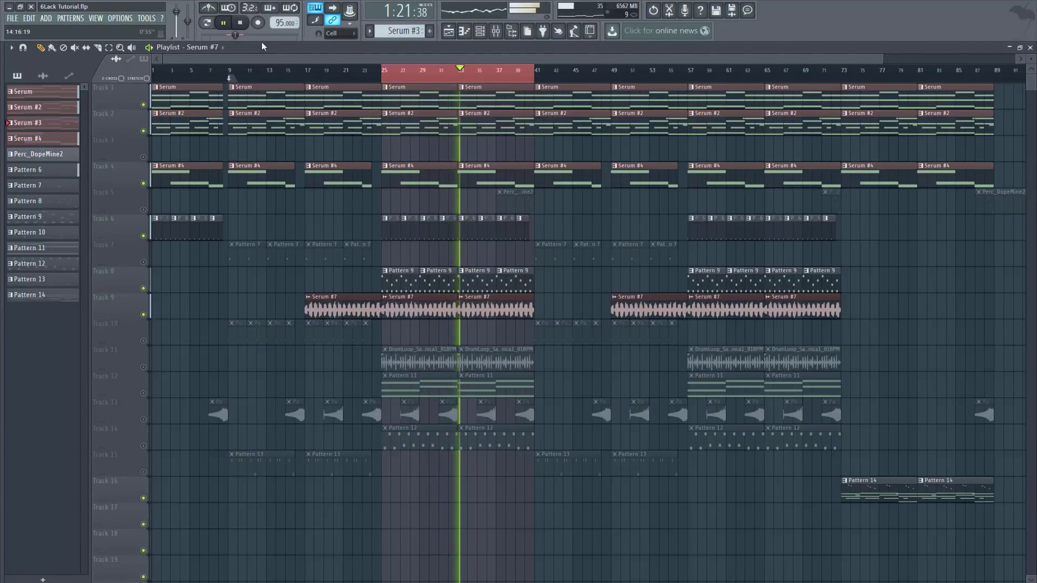
{"action": "left_click", "coordinate": [247, 25]}
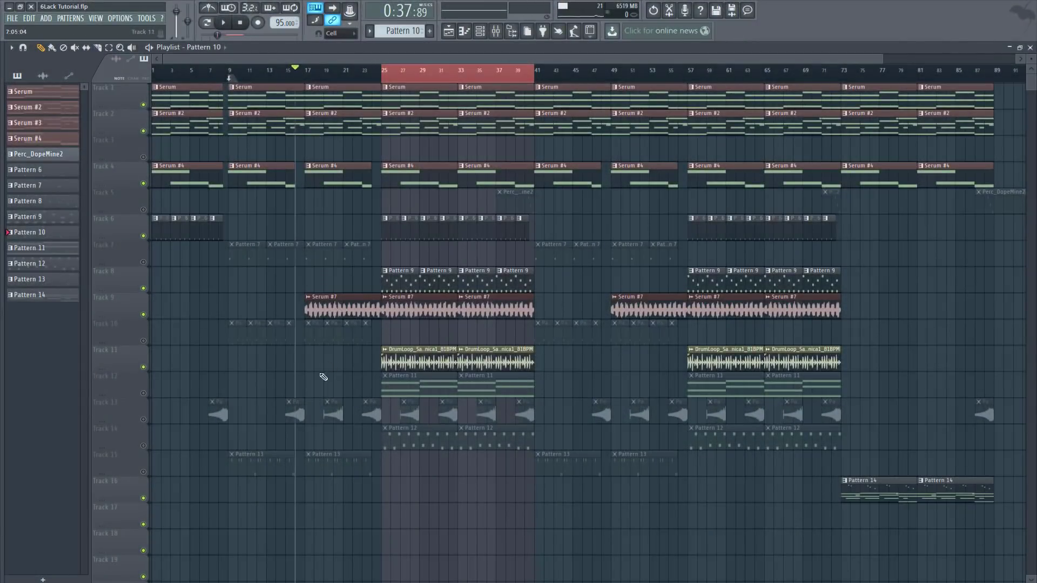
Open the DrumLoop_SantaMonica1_81BPM clip's settings on Track 11 to examine its pitch and time stretching, and return playback to bar 25
{"action": "double_click", "coordinate": [398, 362]}
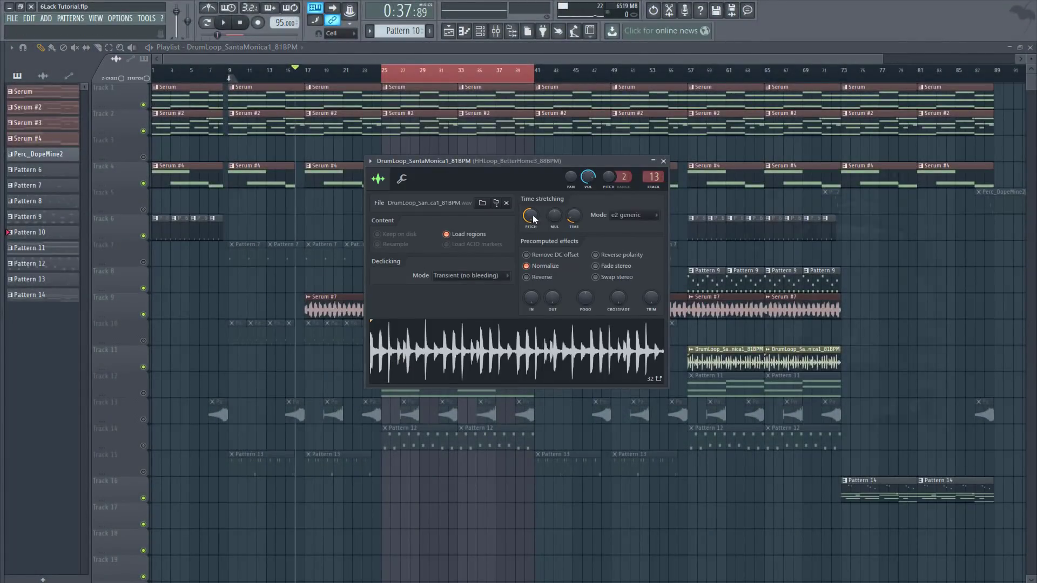
{"action": "left_click_drag", "start_coordinate": [530, 215], "coordinate": [549, 219]}
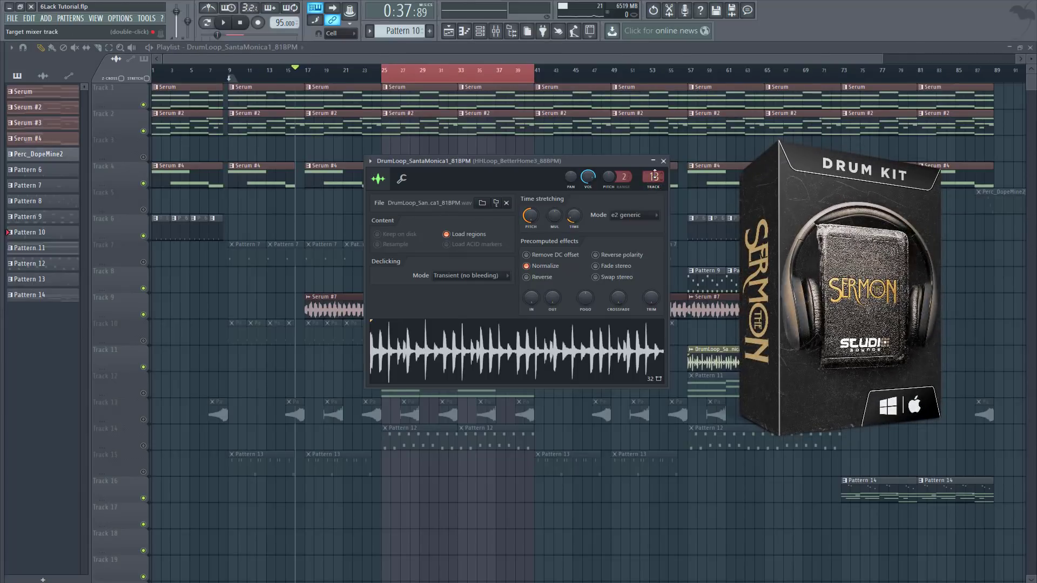
{"action": "left_click", "coordinate": [241, 23]}
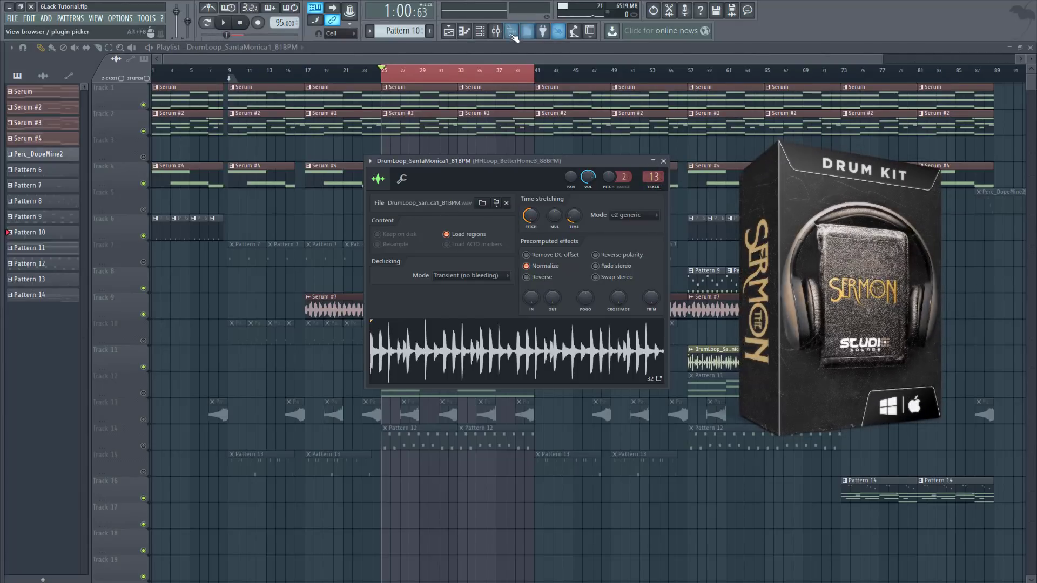
Inspect the drum loop's mixer track effects, Fruity Phaser and Fruity parametric EQ 2
{"action": "left_click", "coordinate": [496, 32]}
{"action": "left_click", "coordinate": [822, 268]}
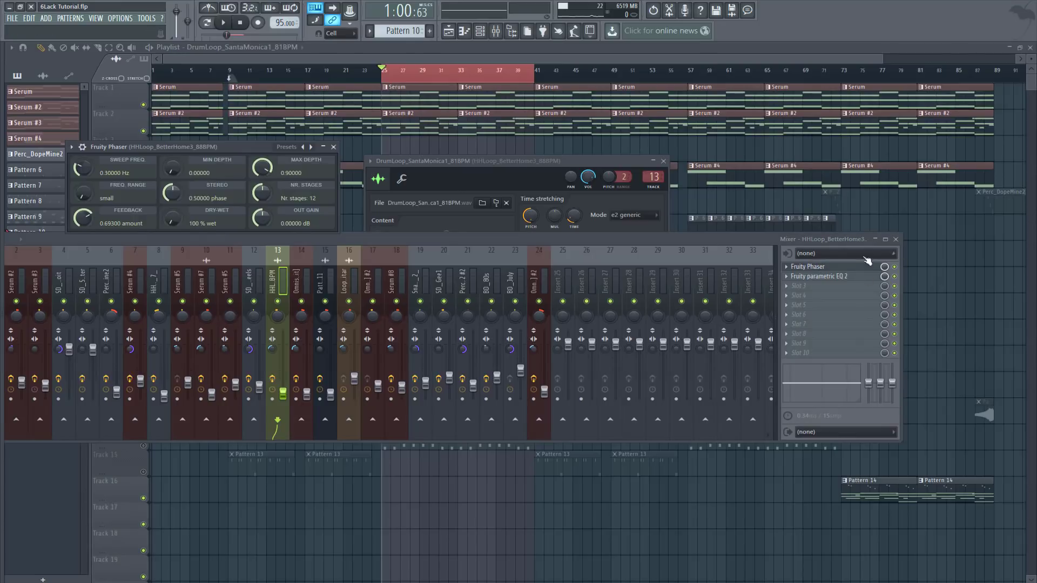
{"action": "left_click", "coordinate": [334, 147]}
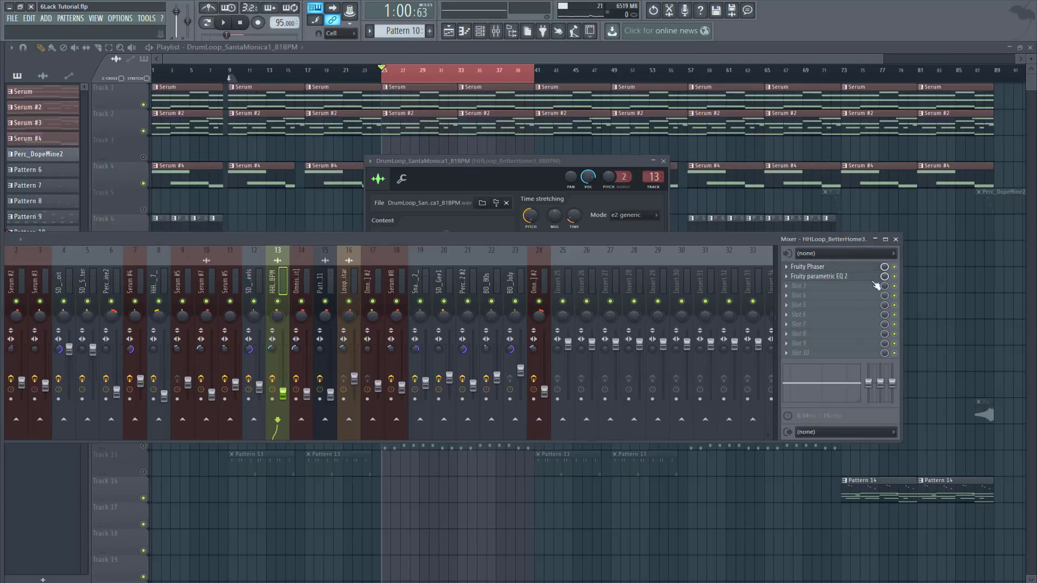
{"action": "left_click", "coordinate": [846, 277]}
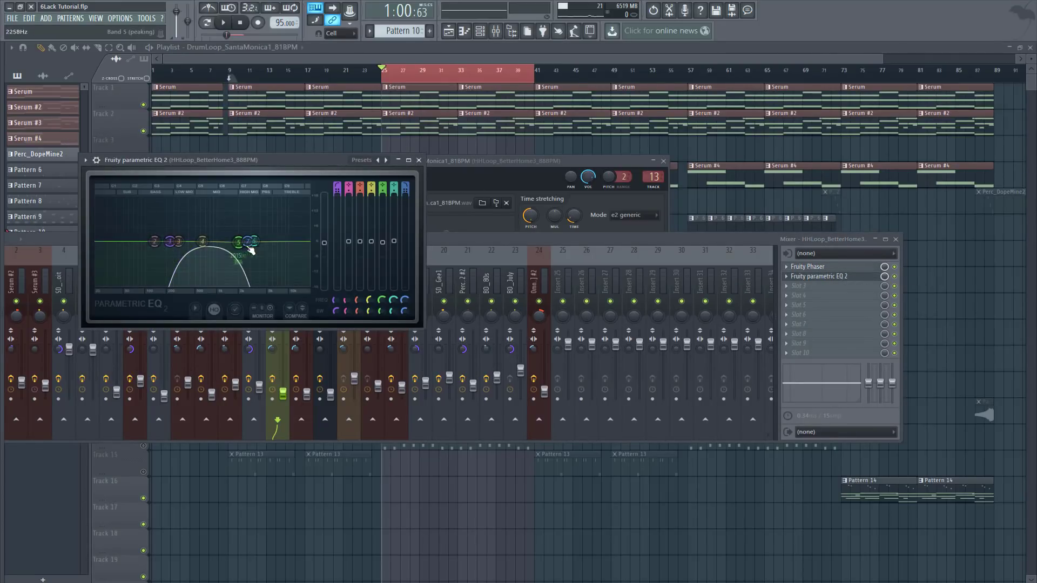
Close the plugin and mixer windows, play the looped section to hear the drum loop in the mix, and stop
{"action": "key", "text": "F12"}
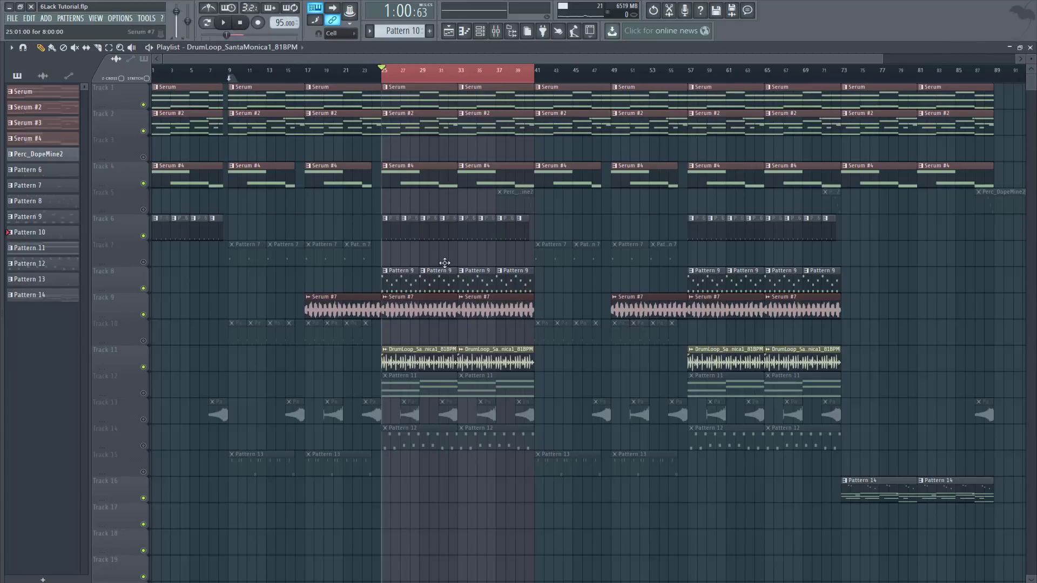
{"action": "left_click", "coordinate": [225, 23]}
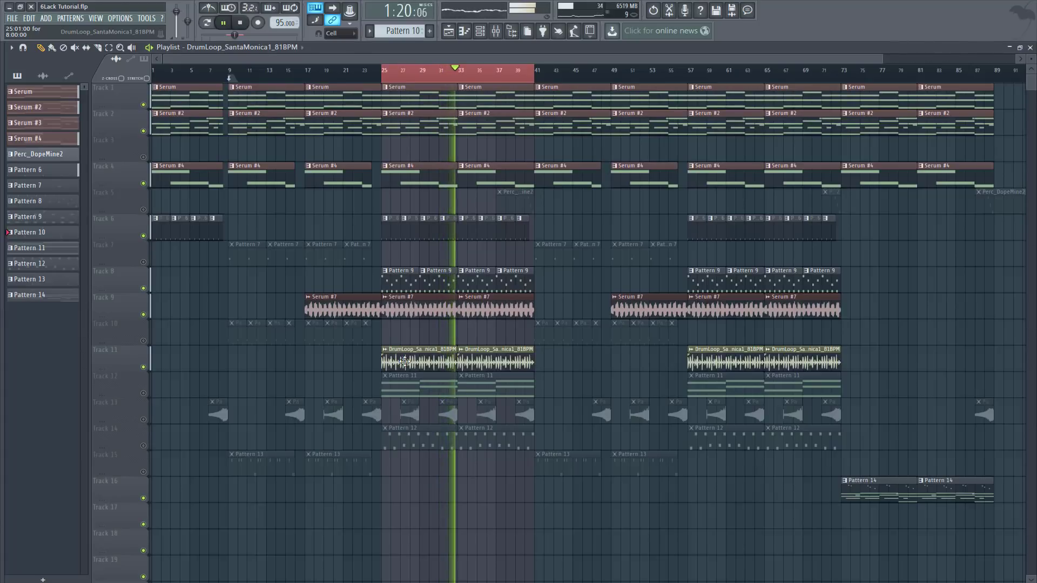
{"action": "left_click", "coordinate": [243, 22]}
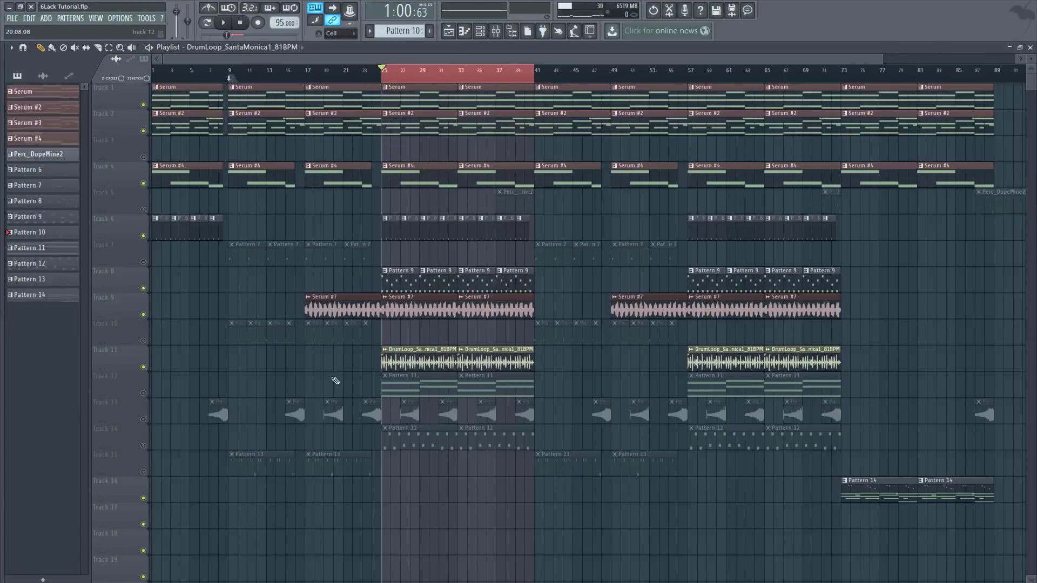
Unmute playlist Track 12 and open Pattern 11's Omnisphere instrument to view its Dan's Studio Dirty Baritone patch, closing it again
{"action": "left_click", "coordinate": [143, 393]}
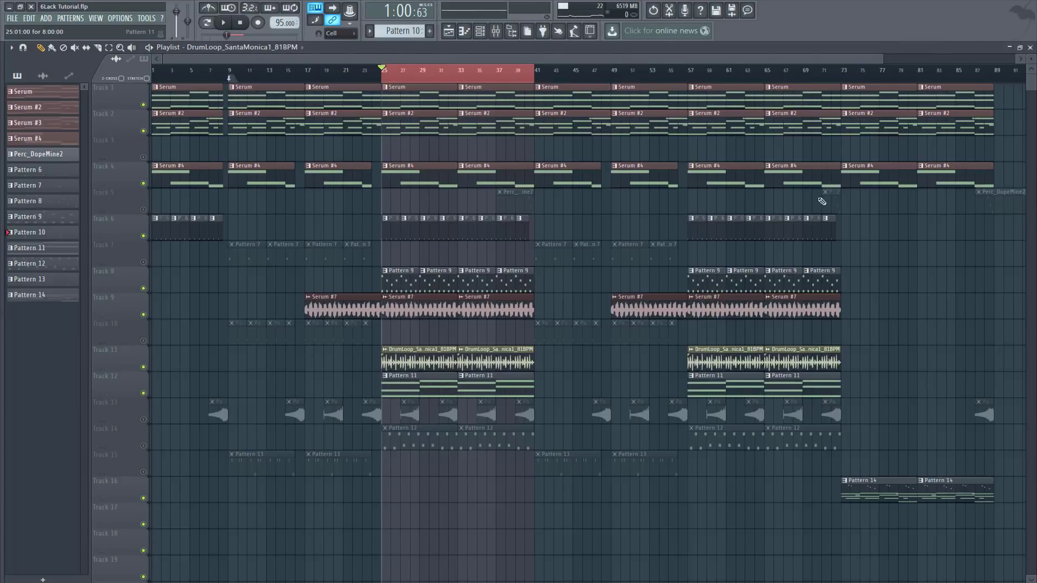
{"action": "double_click", "coordinate": [443, 398]}
{"action": "left_click", "coordinate": [1030, 48]}
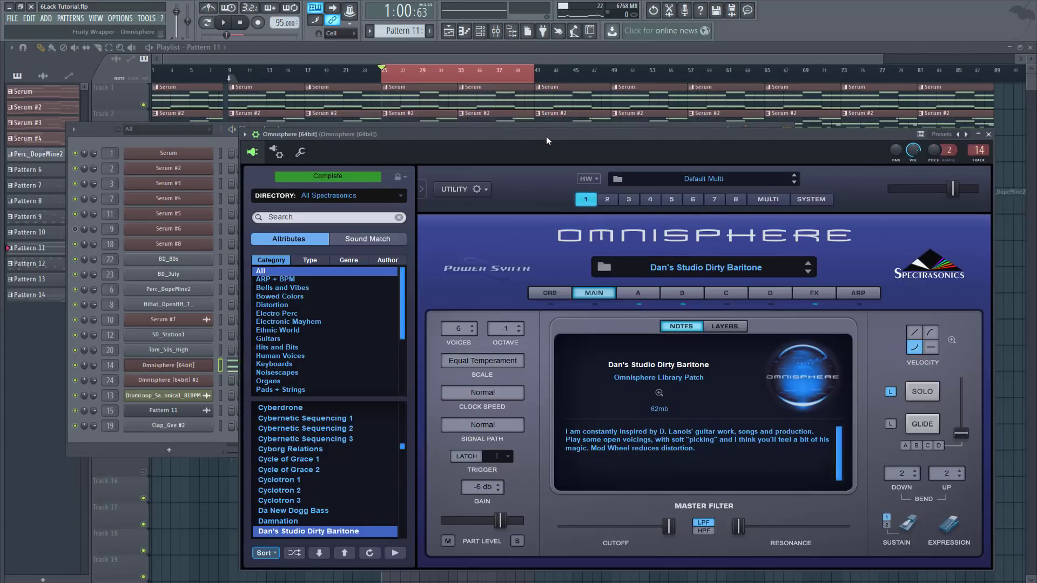
{"action": "left_click_drag", "start_coordinate": [546, 136], "coordinate": [507, 58]}
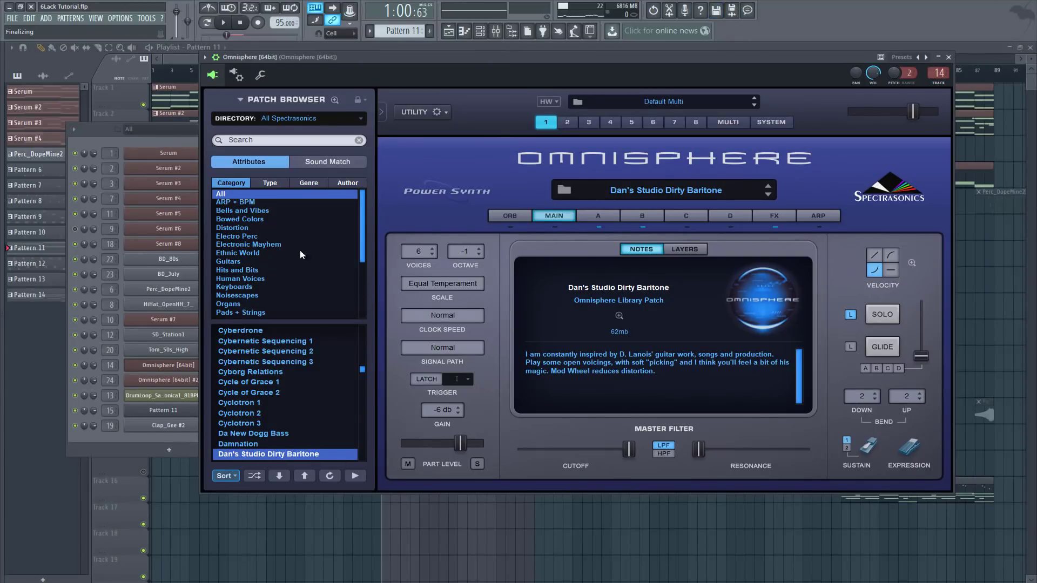
{"action": "left_click", "coordinate": [948, 58]}
View Pattern 11's Omnisphere chords in the piano roll while playing them in pattern mode, and stop and close it
{"action": "left_click", "coordinate": [317, 365]}
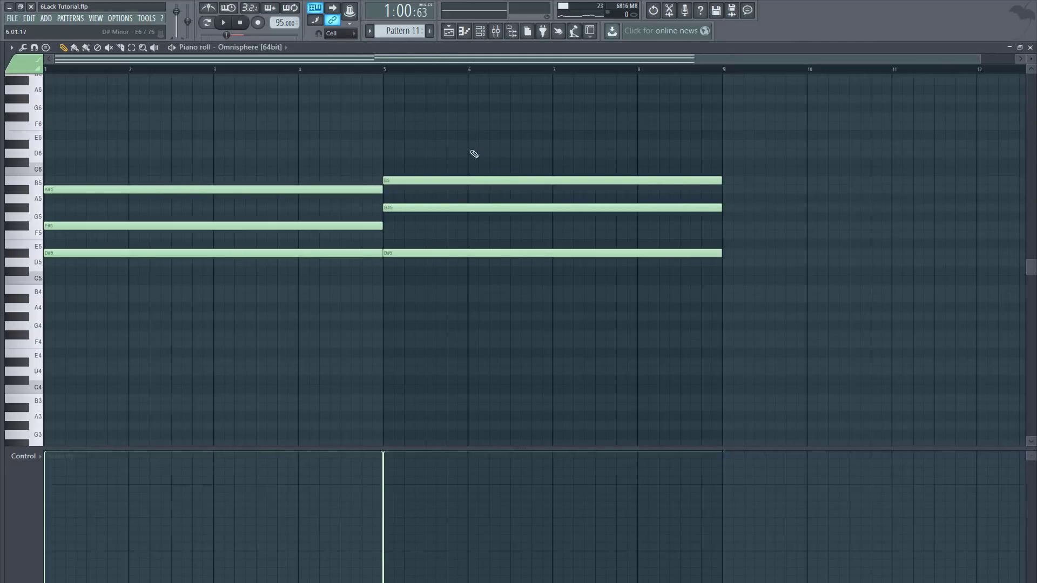
{"action": "left_click", "coordinate": [224, 25]}
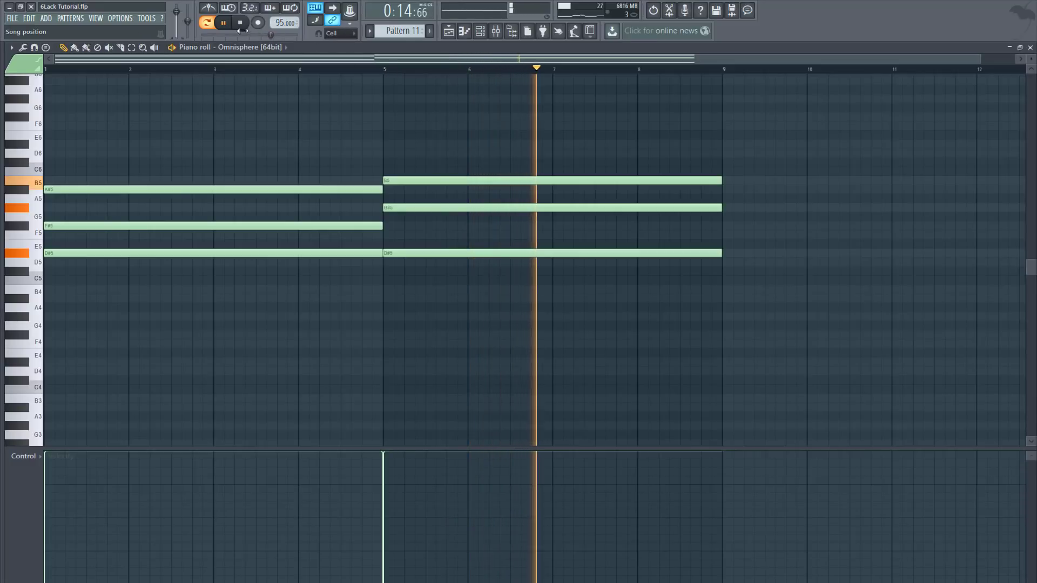
{"action": "key", "text": "space"}
{"action": "left_click", "coordinate": [1030, 47]}
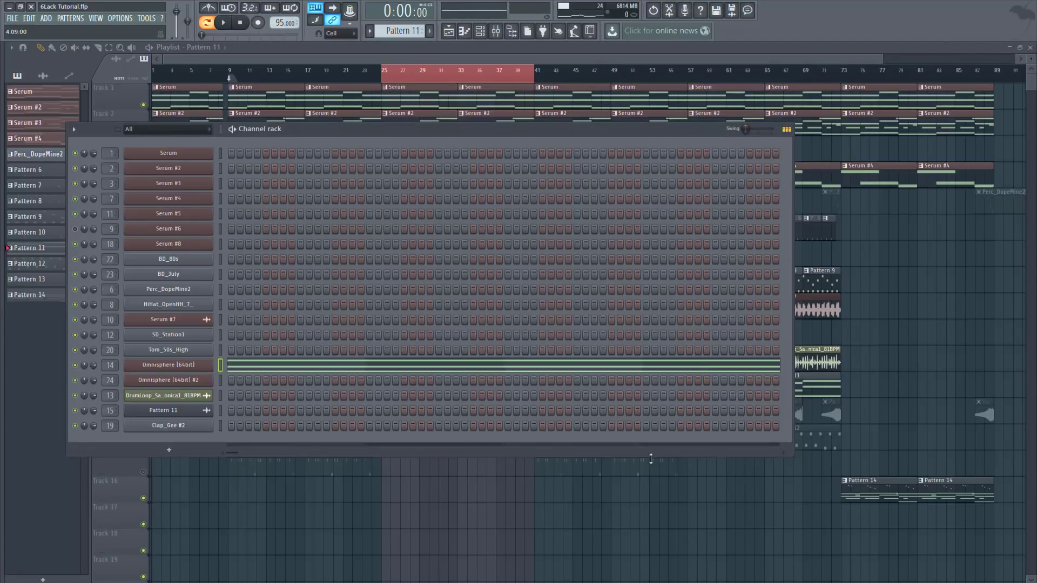
Hide the channel rack, play the looped playlist section in song mode to hear Pattern 11 in the mix, and stop
{"action": "key", "text": "F6"}
{"action": "left_click_drag", "start_coordinate": [374, 78], "coordinate": [370, 79]}
{"action": "left_click", "coordinate": [227, 25]}
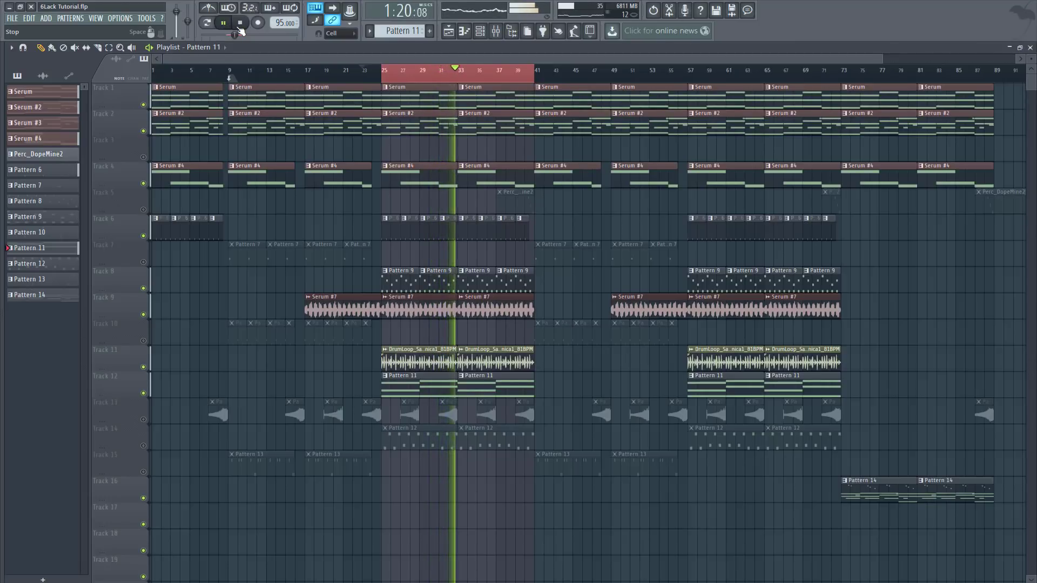
{"action": "left_click", "coordinate": [240, 23]}
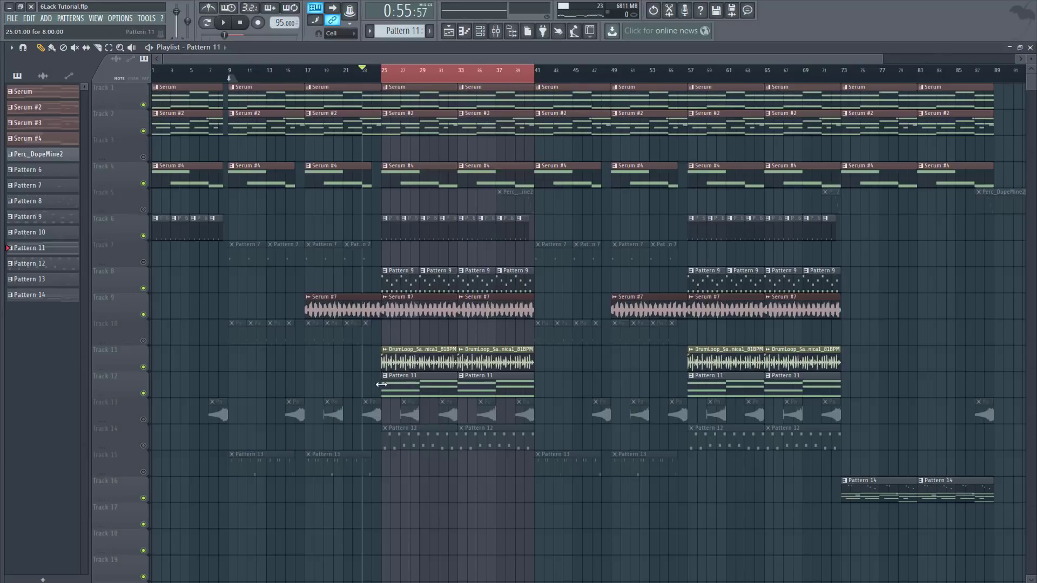
Open the Pattern 11 audio clip channel to view its reversed, normalized sample settings, and return to the playlist
{"action": "left_click", "coordinate": [1020, 49]}
{"action": "left_click", "coordinate": [70, 18]}
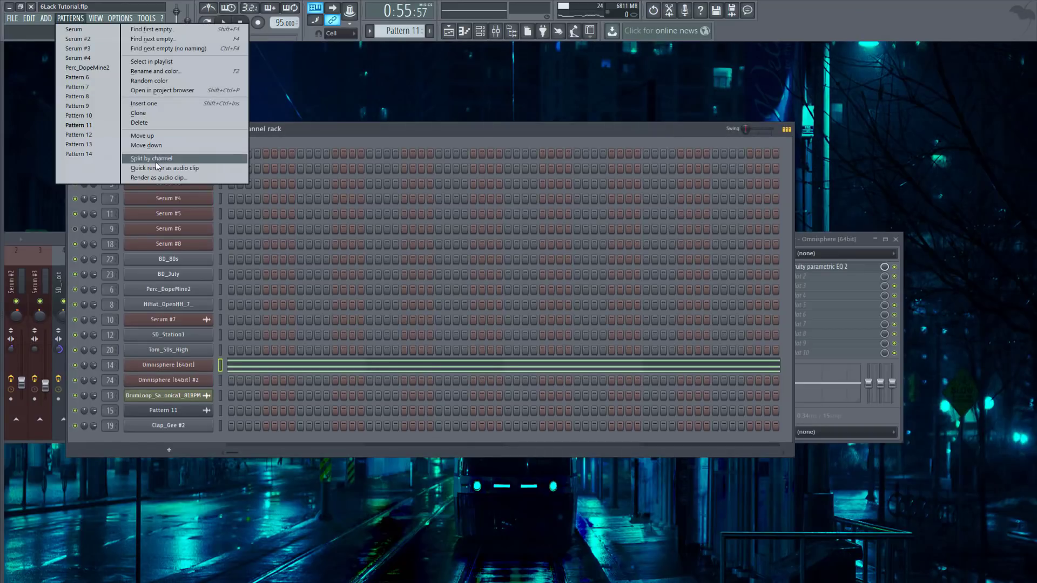
{"action": "left_click", "coordinate": [463, 130]}
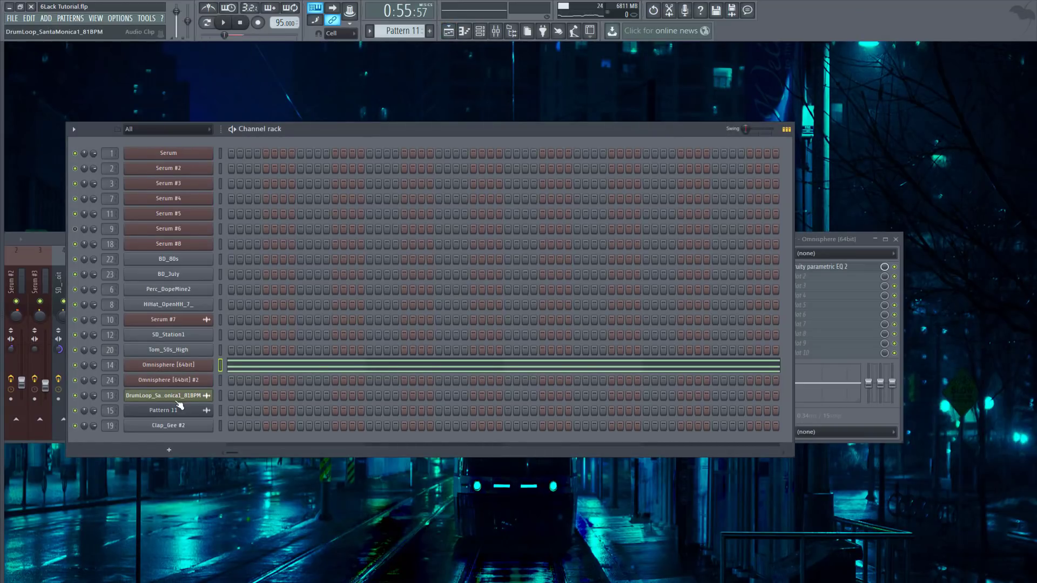
{"action": "left_click", "coordinate": [179, 409]}
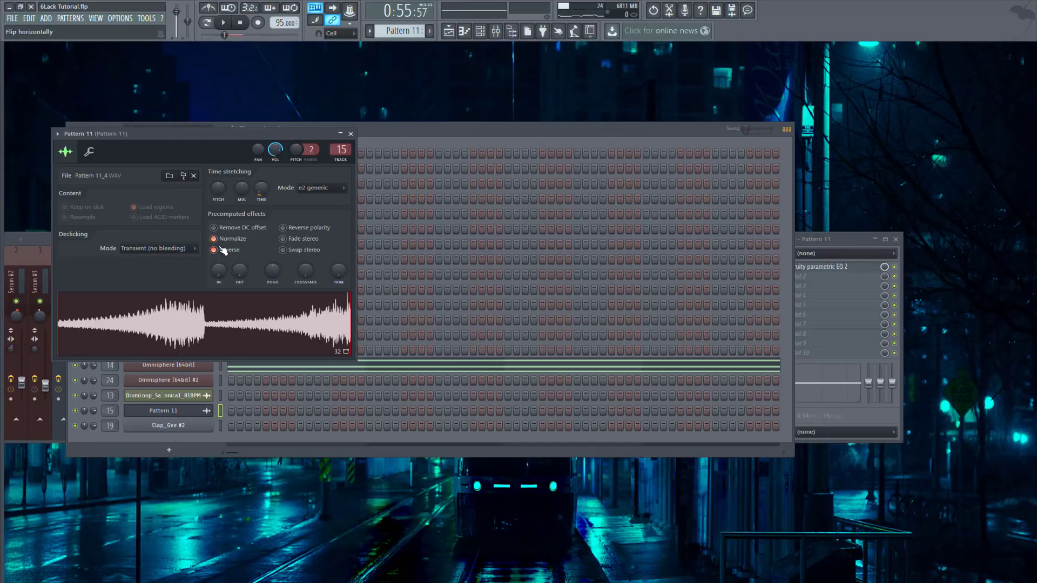
{"action": "left_click", "coordinate": [448, 31]}
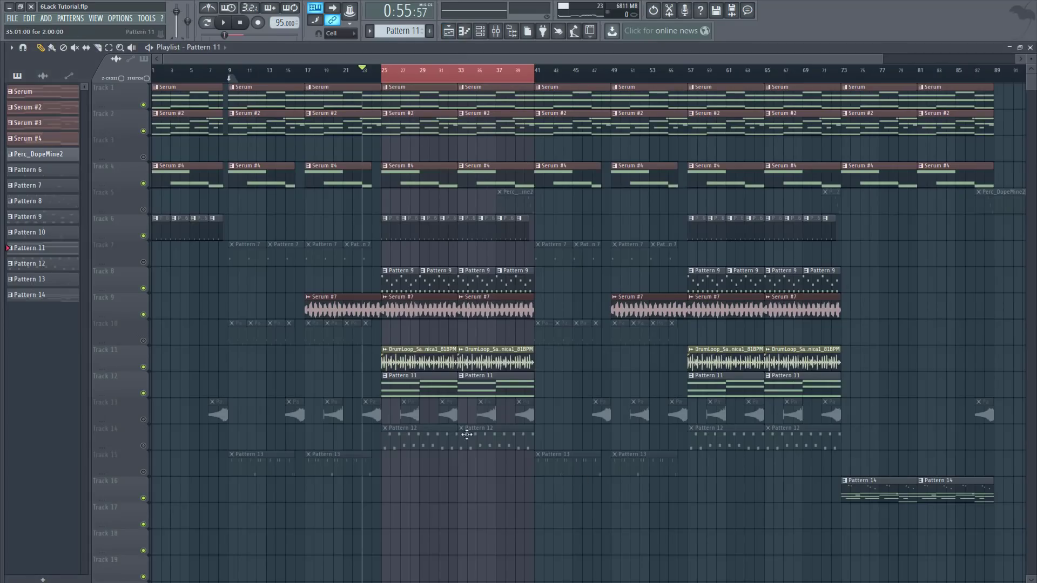
Unmute playlist Track 13, play the looped section to hear the reversed clips in the mix, and stop
{"action": "scroll", "coordinate": [477, 419], "scroll_direction": "down", "scroll_amount": 1}
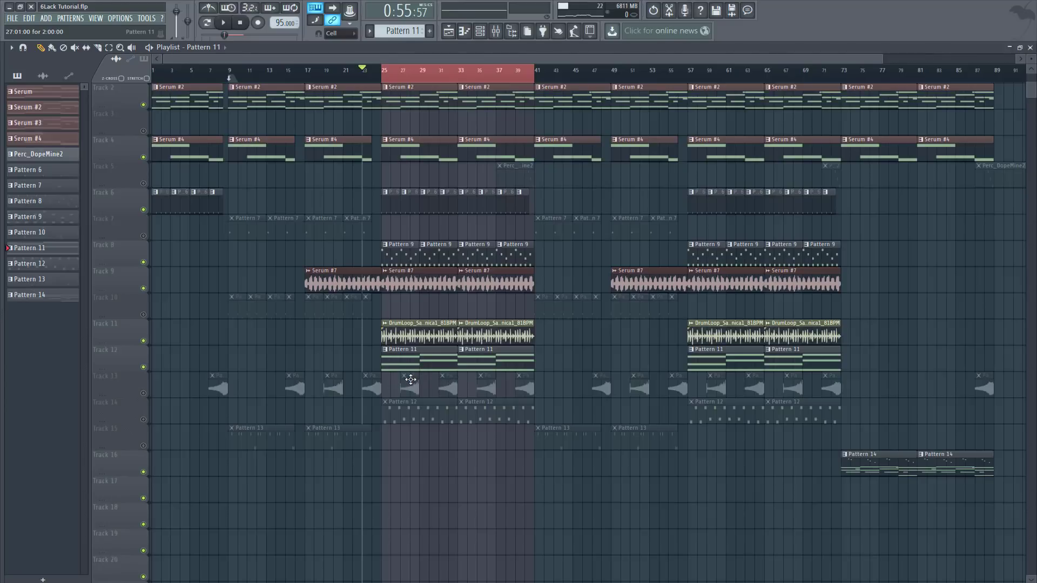
{"action": "left_click", "coordinate": [144, 394]}
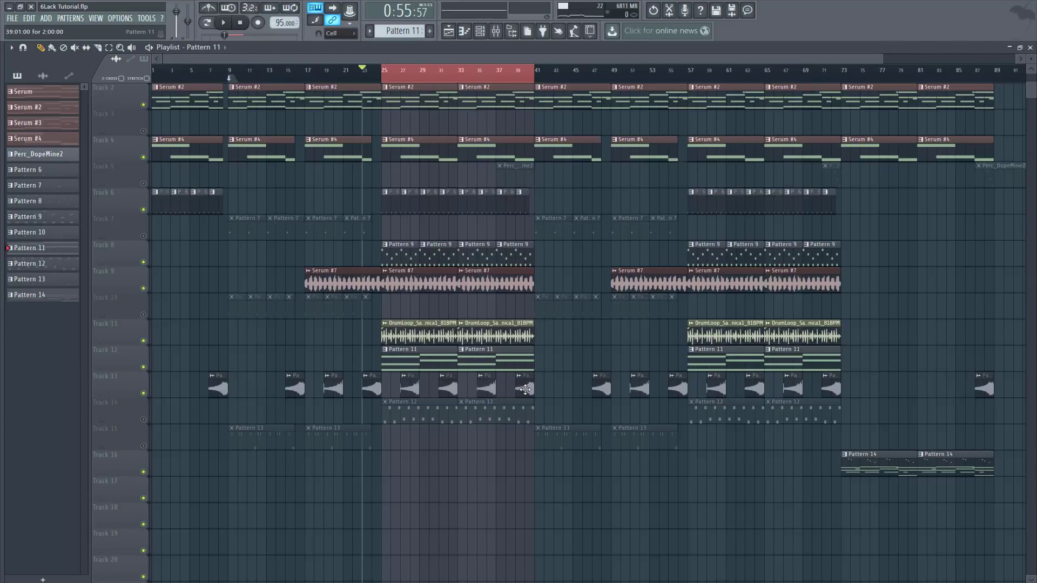
{"action": "left_click", "coordinate": [226, 23]}
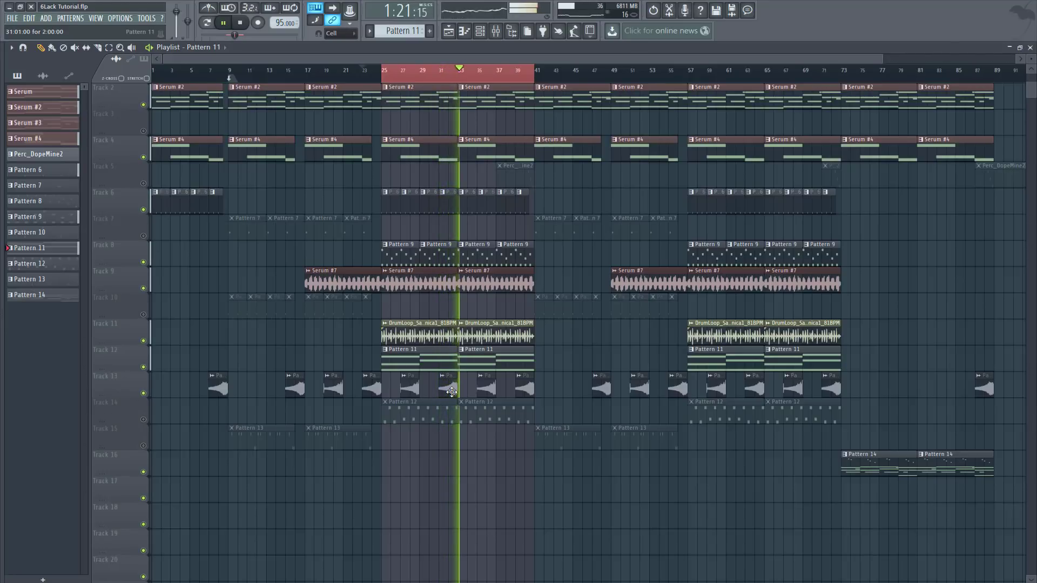
{"action": "left_click", "coordinate": [241, 24]}
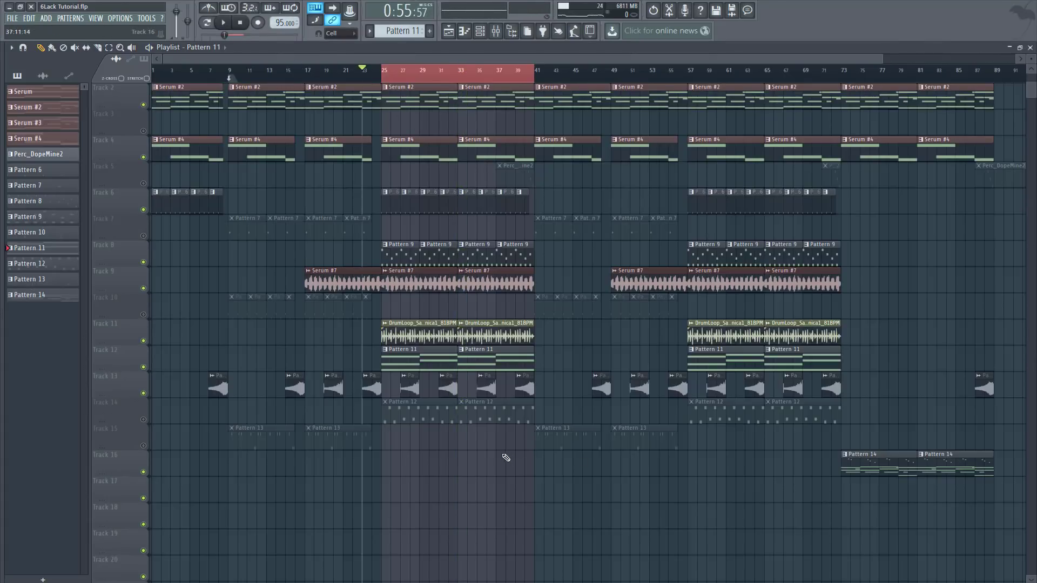
Unmute playlist Track 14 and view Pattern 12's Serum #8 preset, PL Ice Seven, and its piano roll notes
{"action": "left_click", "coordinate": [147, 421]}
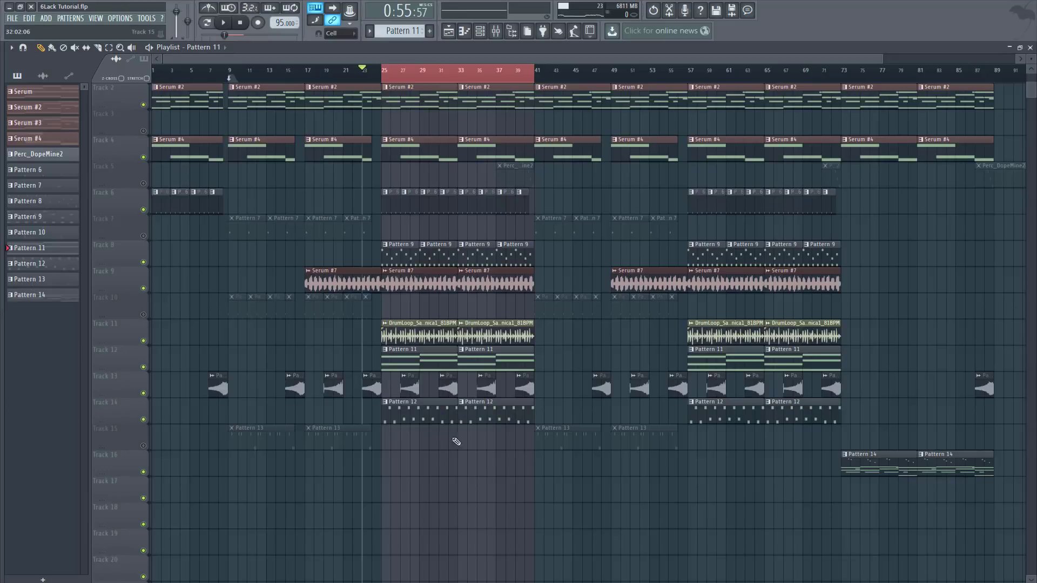
{"action": "left_click", "coordinate": [1030, 47]}
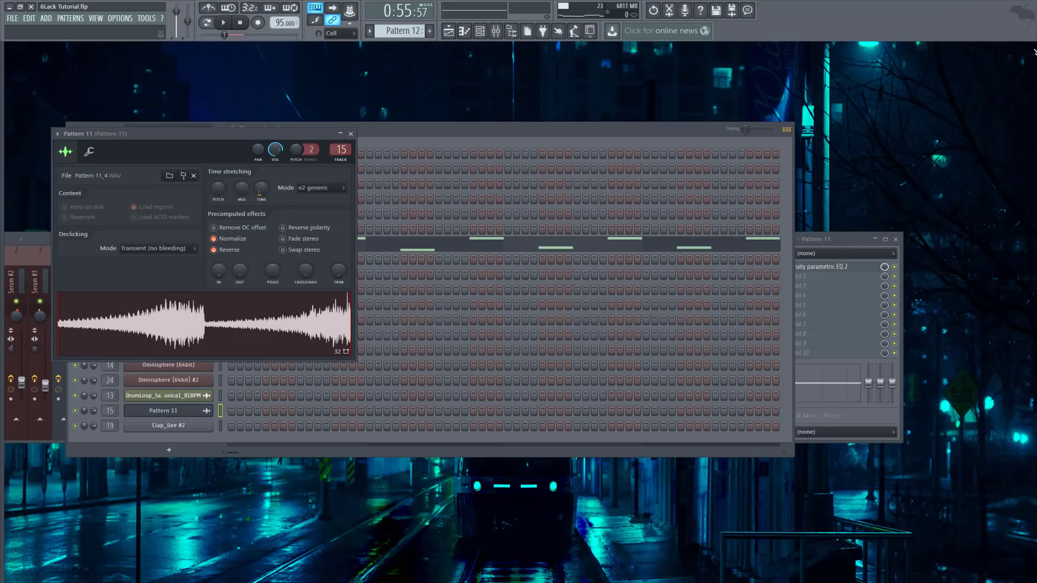
{"action": "left_click", "coordinate": [378, 129]}
{"action": "left_click", "coordinate": [168, 244]}
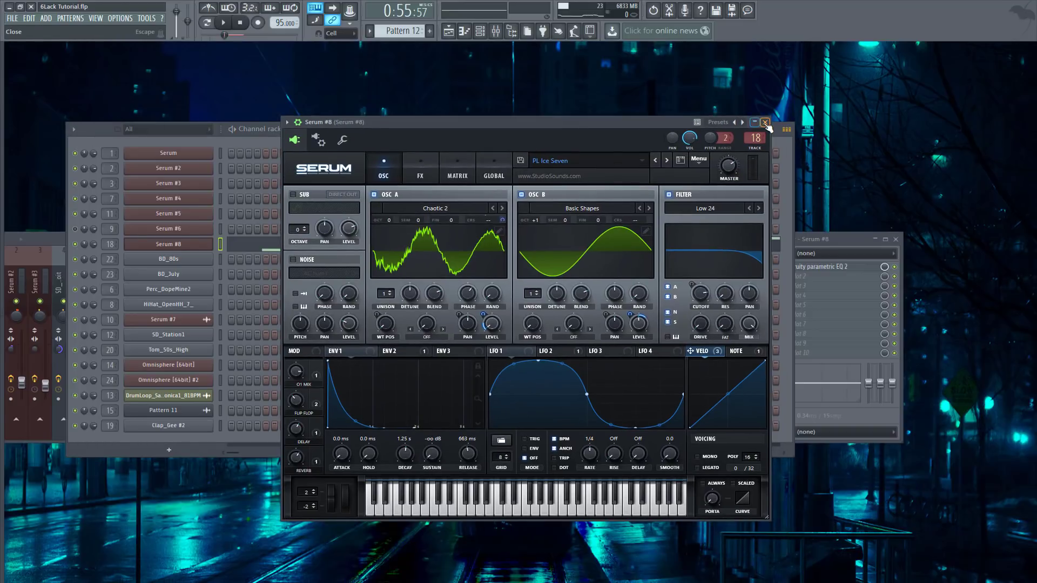
{"action": "left_click", "coordinate": [765, 123]}
{"action": "left_click", "coordinate": [297, 248]}
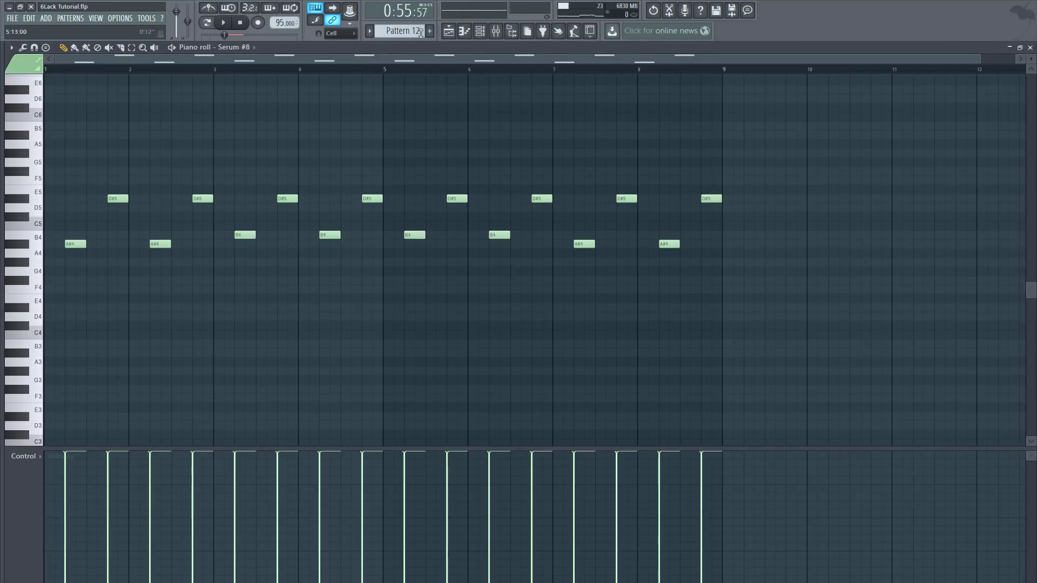
{"action": "left_click", "coordinate": [454, 35]}
Play the loop from bar 25 to hear Pattern 12 in the mix, viewing its piano roll during playback, and stop
{"action": "scroll", "coordinate": [351, 439], "scroll_direction": "down", "scroll_amount": 1}
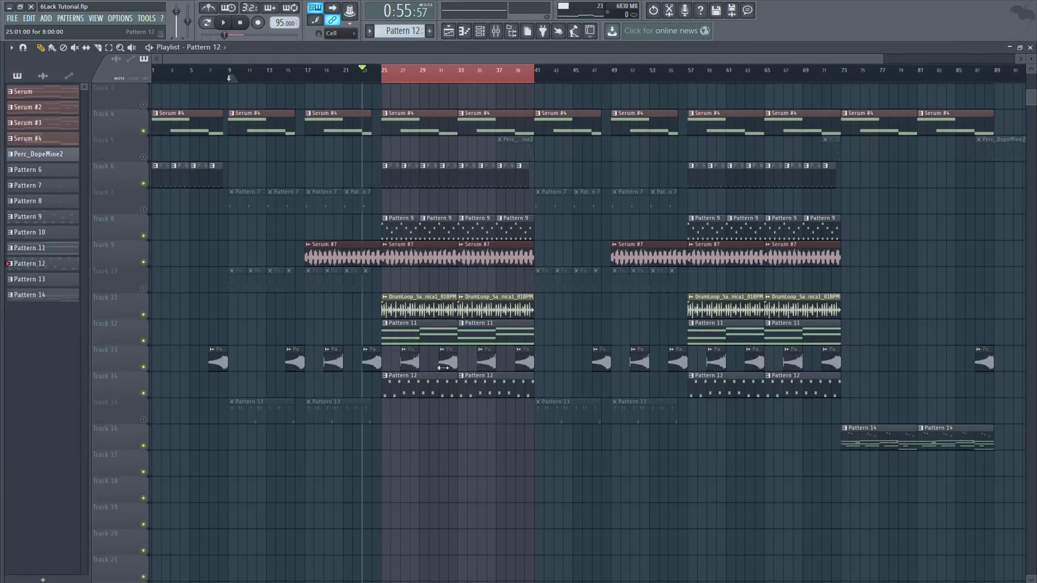
{"action": "left_click_drag", "start_coordinate": [372, 75], "coordinate": [387, 80]}
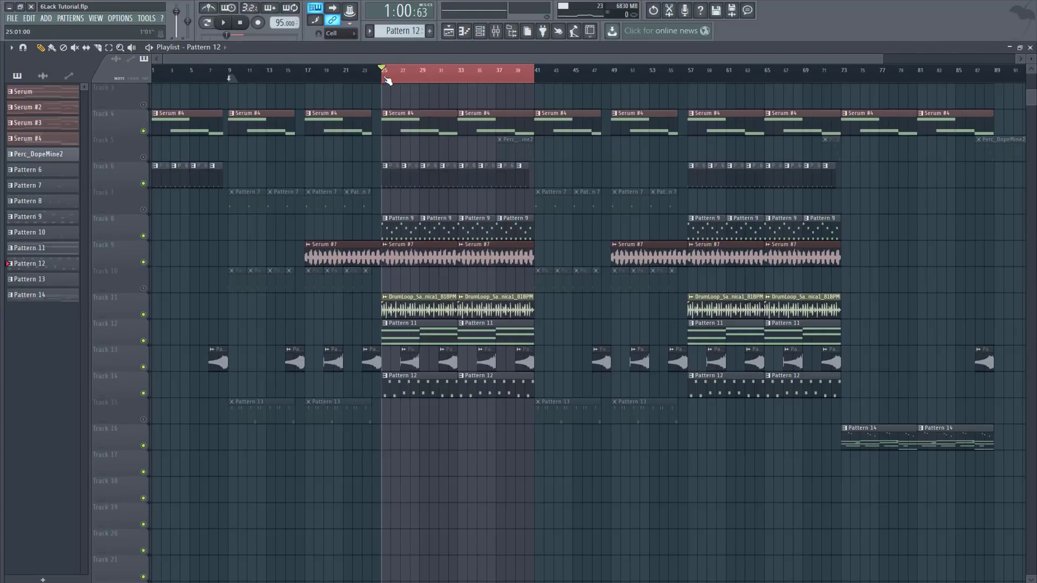
{"action": "left_click", "coordinate": [231, 24]}
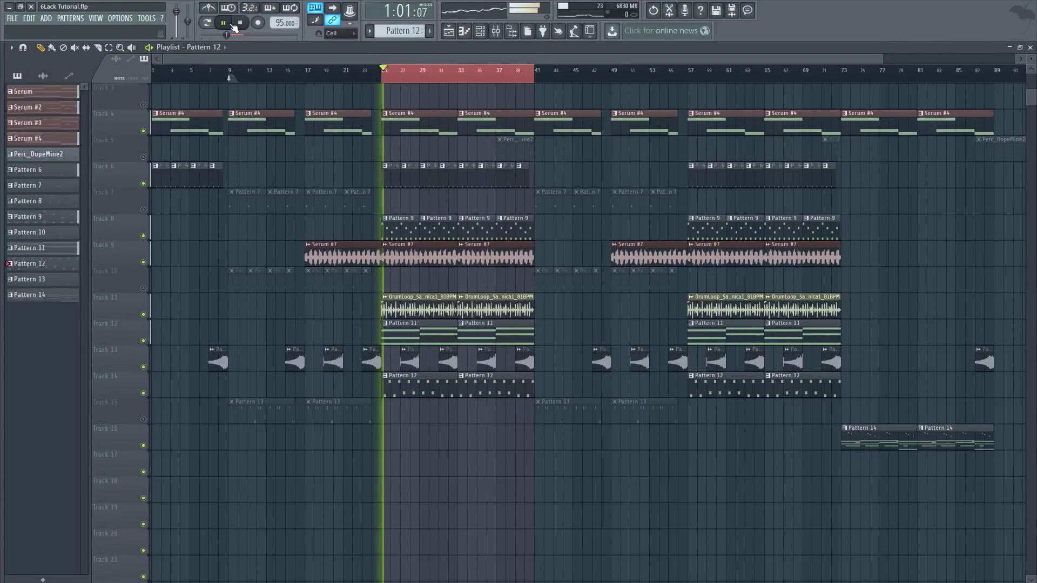
{"action": "left_click", "coordinate": [1030, 47]}
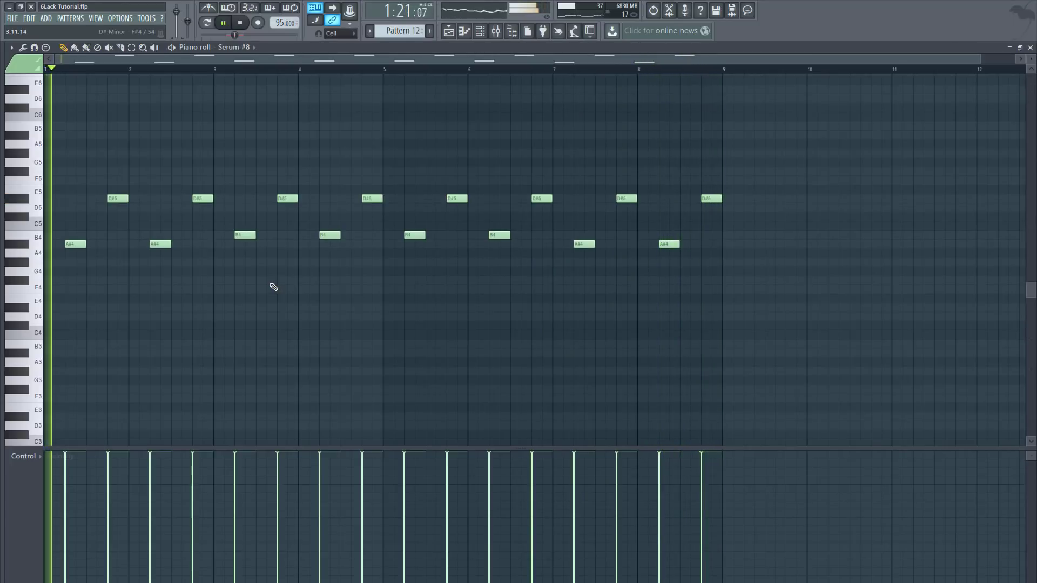
{"action": "left_click", "coordinate": [1030, 47]}
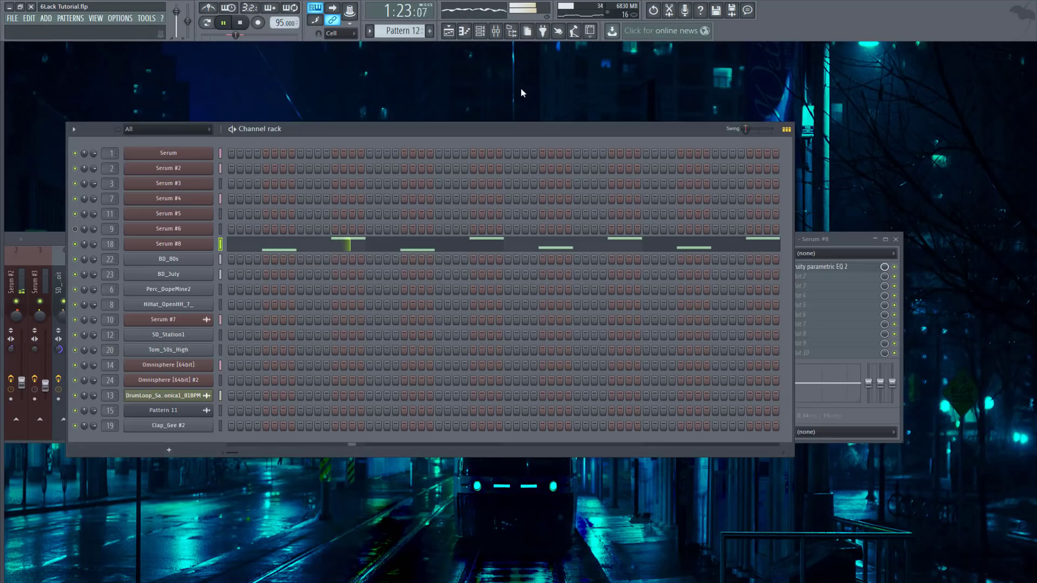
{"action": "left_click", "coordinate": [448, 31]}
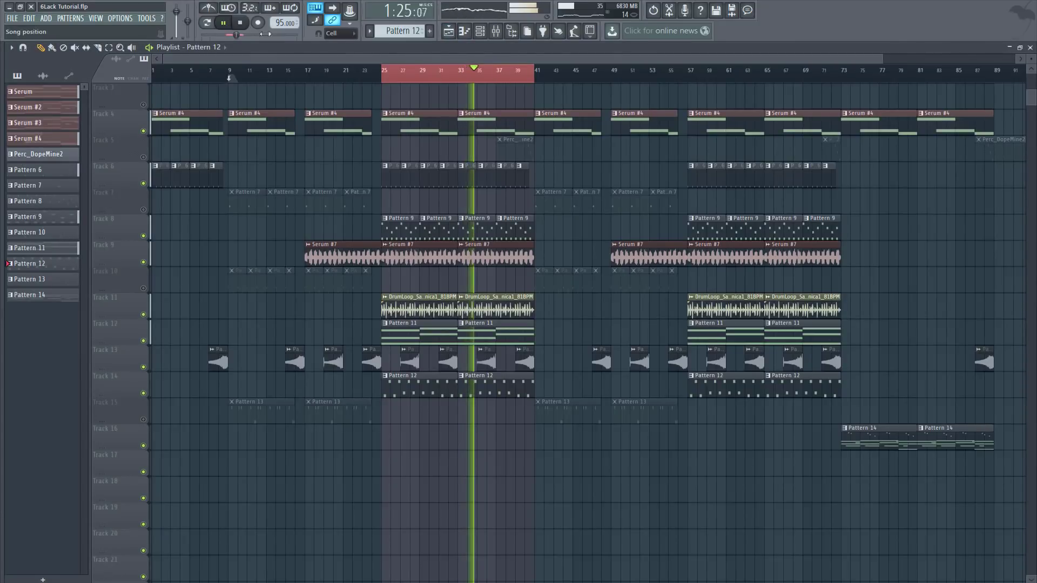
{"action": "left_click", "coordinate": [244, 27]}
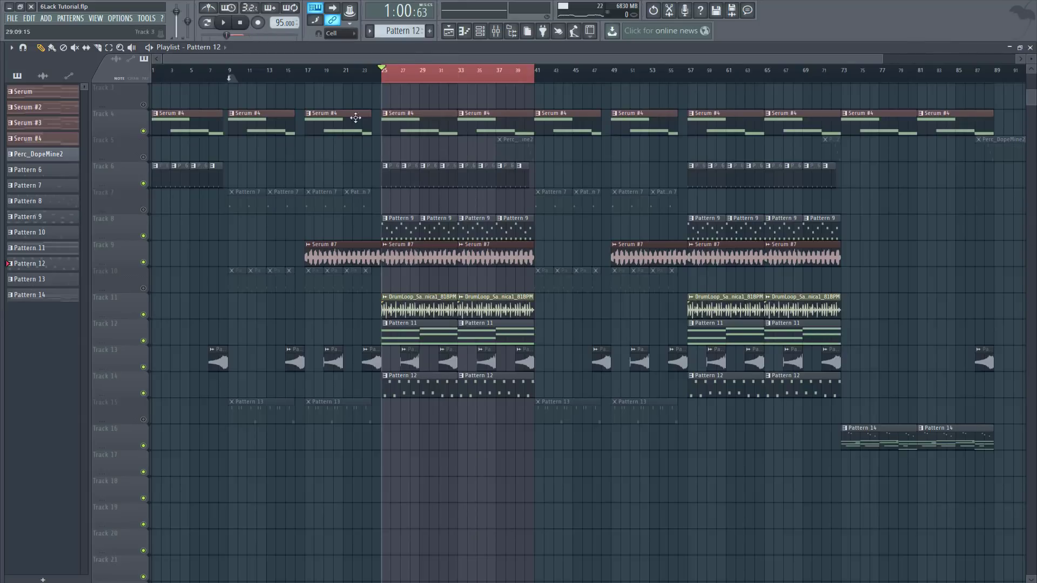
Open the Perc_DopeMine2 pattern from Track 5 and view the sample settings of its percussion channel
{"action": "scroll", "coordinate": [527, 305], "scroll_direction": "up", "scroll_amount": 2}
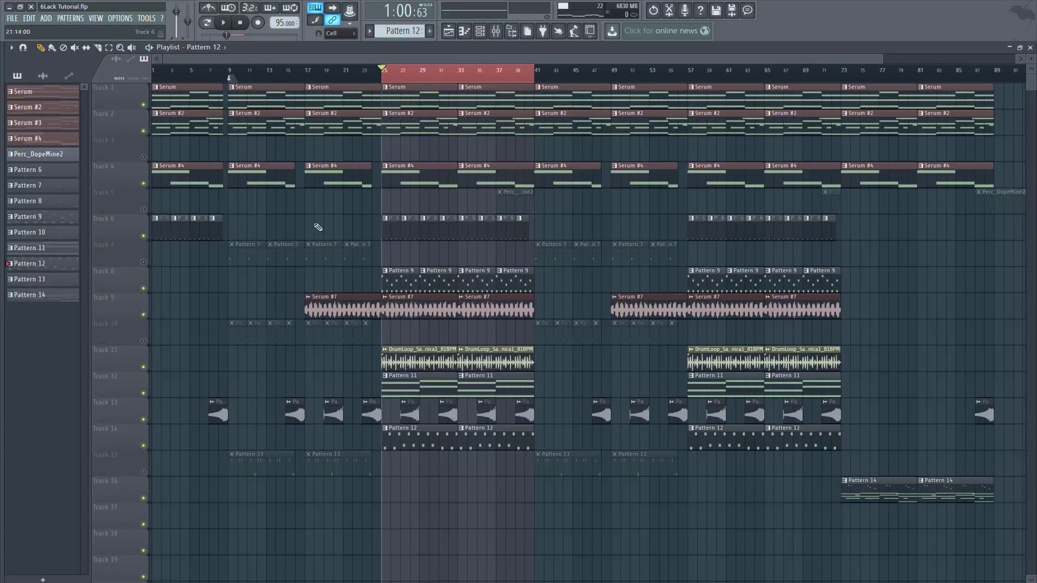
{"action": "double_click", "coordinate": [514, 192]}
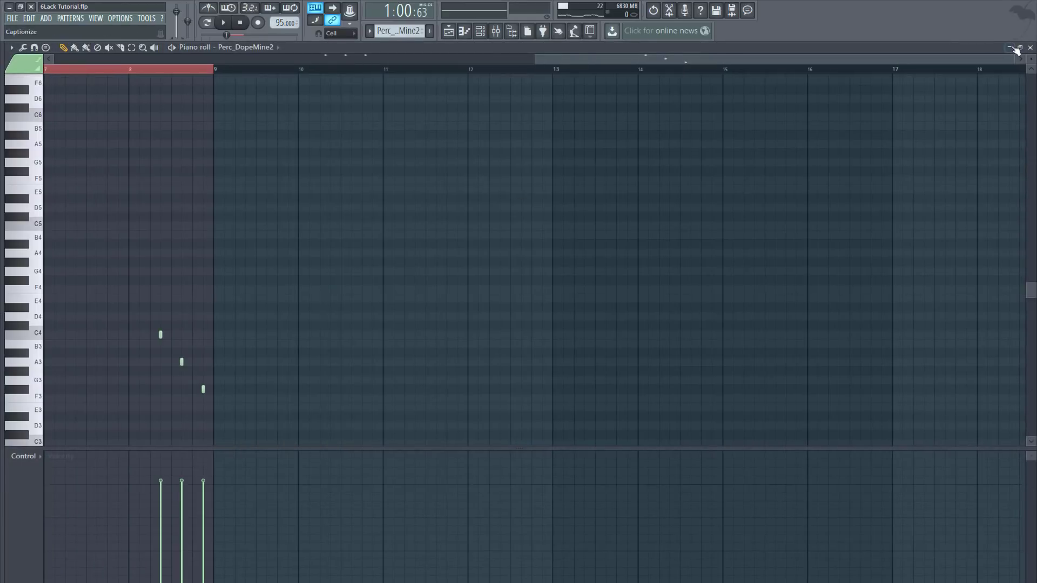
{"action": "left_click", "coordinate": [1030, 47]}
{"action": "left_click", "coordinate": [184, 288]}
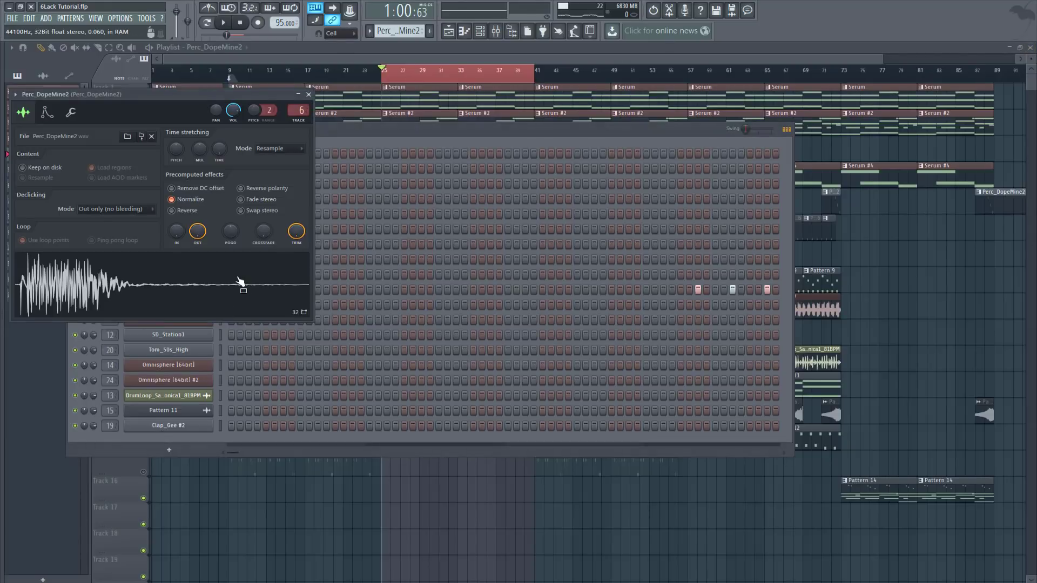
{"action": "left_click", "coordinate": [438, 144]}
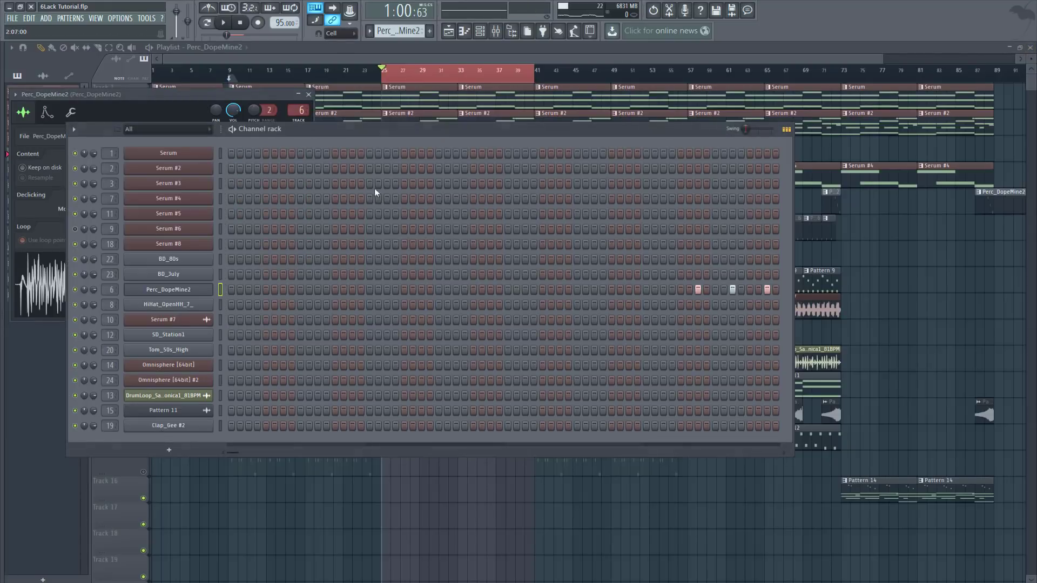
View all the Perc_DopeMine2 notes in the piano roll, and return to the playlist with Track 5 unmuted
{"action": "right_click", "coordinate": [178, 289]}
{"action": "left_click", "coordinate": [221, 291]}
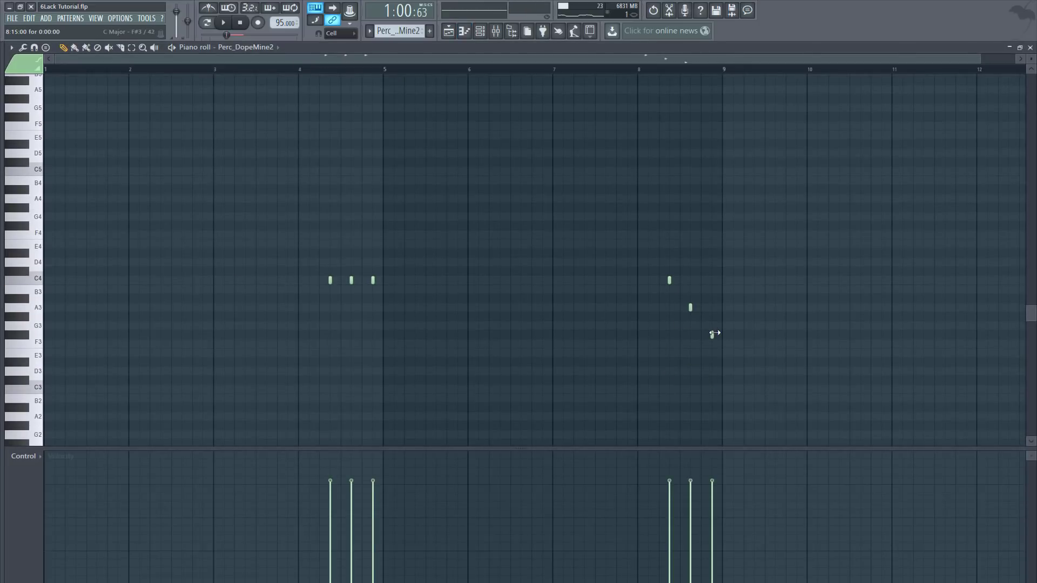
{"action": "left_click", "coordinate": [463, 32]}
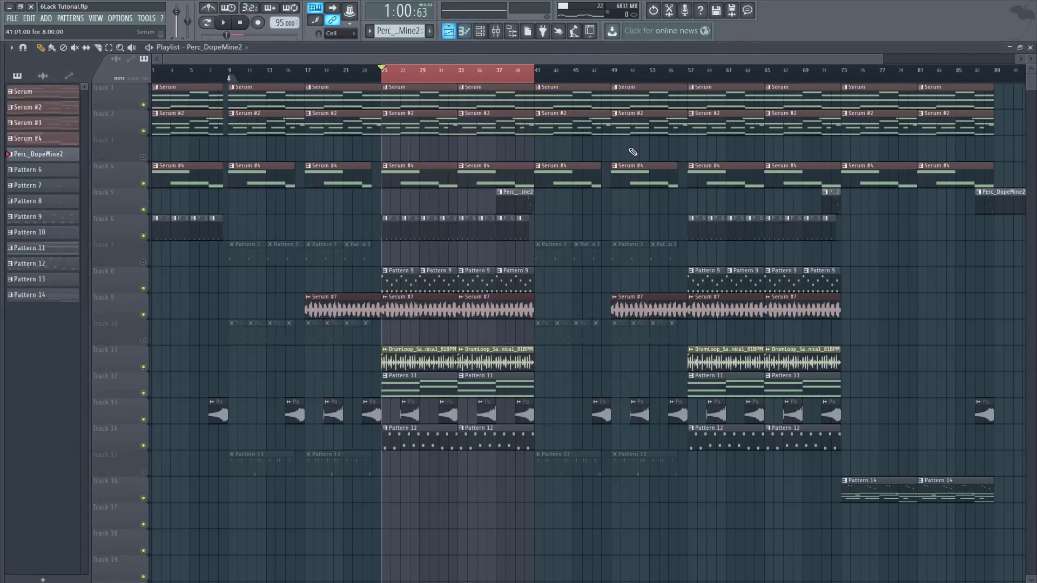
Play the playlist from bar 37 to hear the Perc_DopeMine2 percussion in the mix, and stop
{"action": "left_click", "coordinate": [501, 76]}
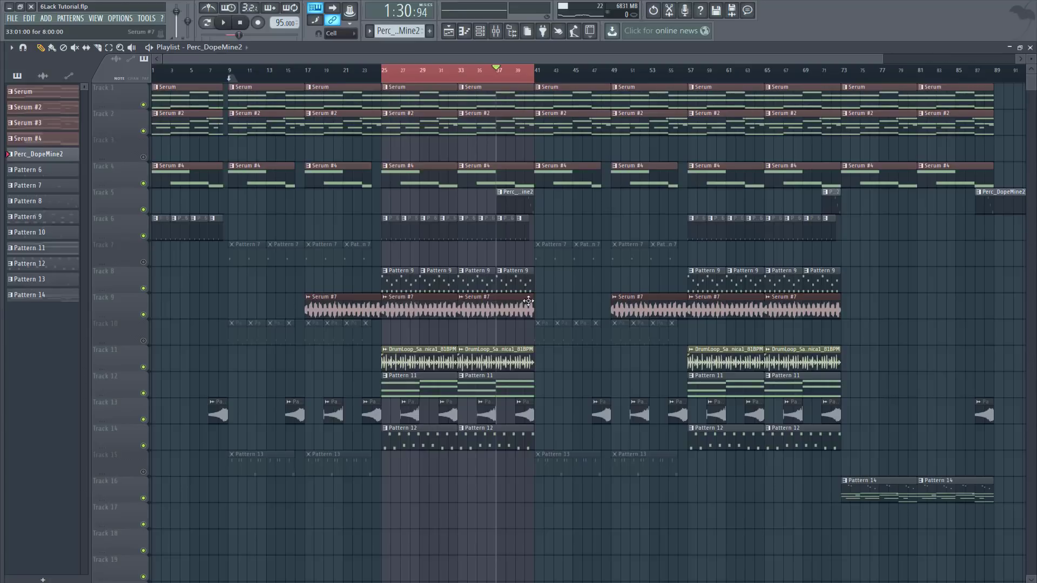
{"action": "key", "text": "space"}
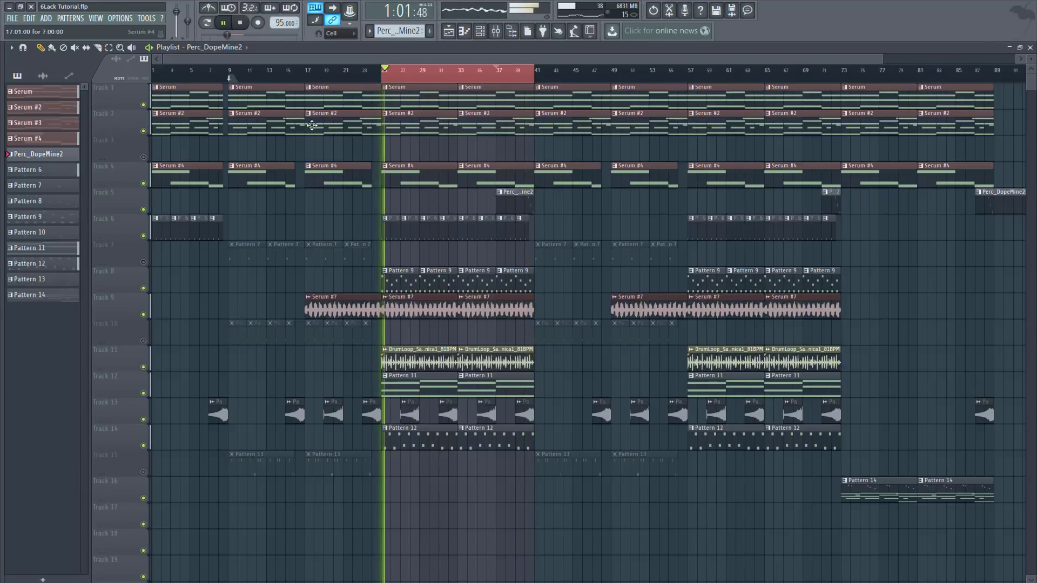
{"action": "left_click", "coordinate": [241, 23]}
{"action": "left_click", "coordinate": [242, 23]}
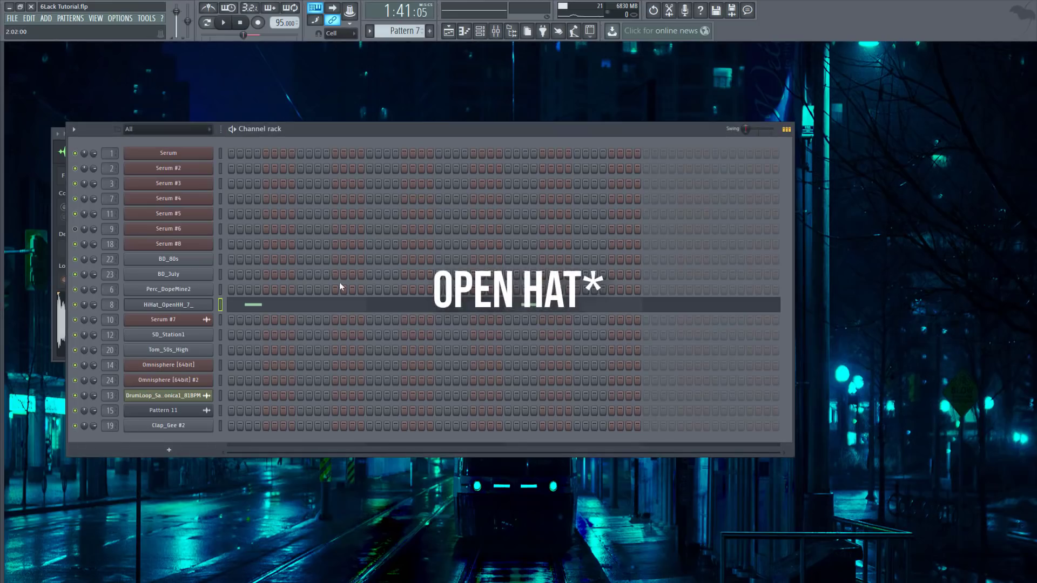
View Pattern 7's HiHat_OpenHH_7_ notes in the piano roll and audition the sample at F4 and C5
{"action": "left_click", "coordinate": [265, 310]}
{"action": "left_click", "coordinate": [40, 239]}
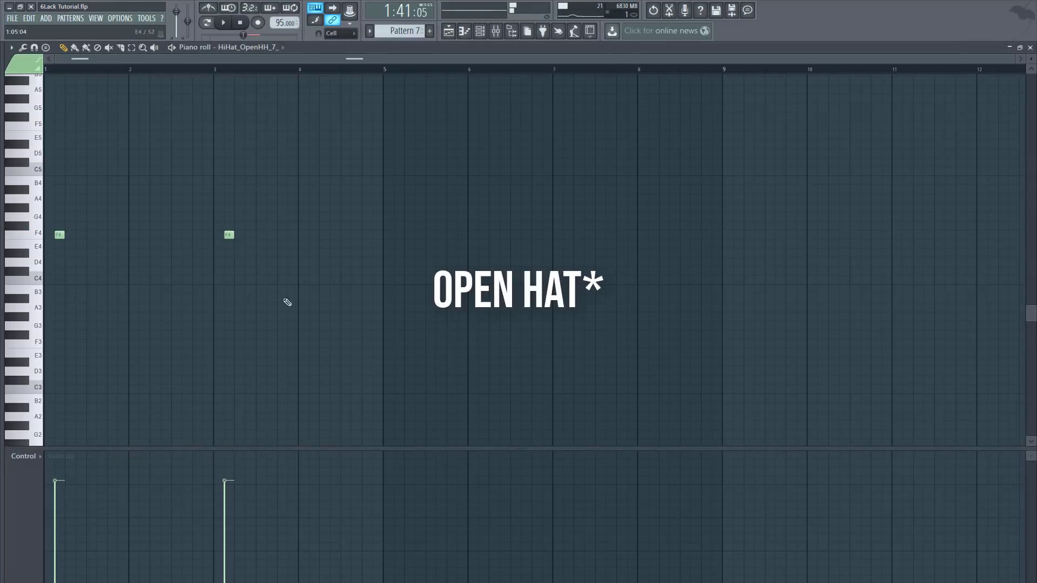
{"action": "left_click", "coordinate": [36, 176]}
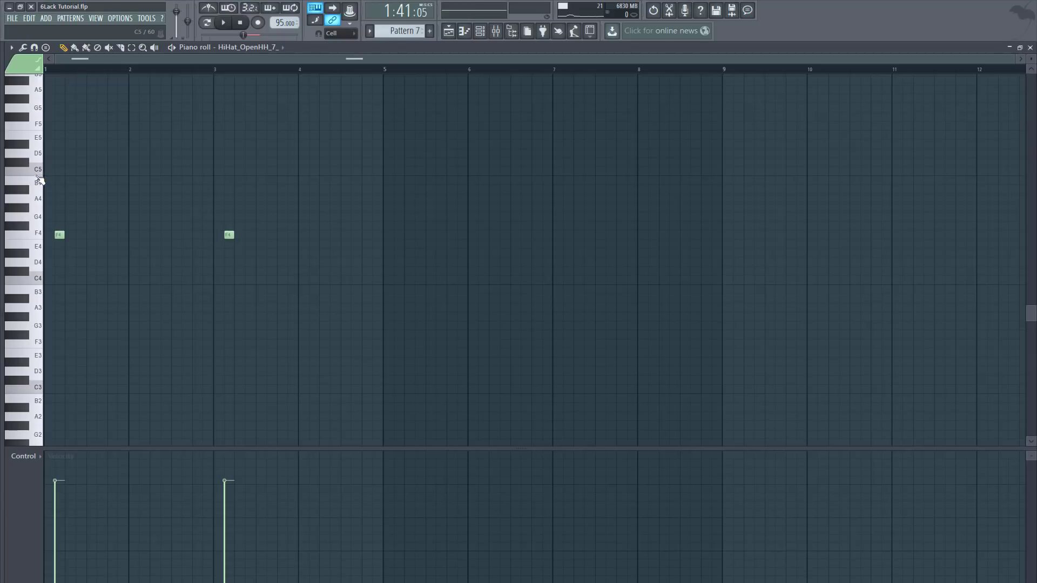
{"action": "left_click", "coordinate": [39, 236]}
Return to the playlist, play the looped section from bar 41 to hear Pattern 7's open hat, and stop
{"action": "left_click", "coordinate": [449, 31]}
{"action": "left_click", "coordinate": [227, 23]}
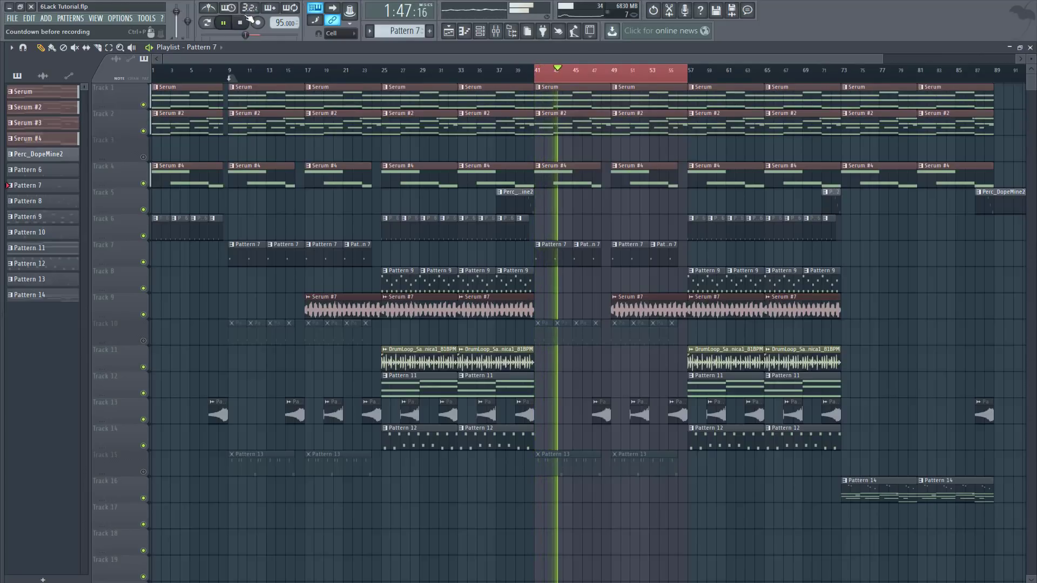
{"action": "left_click", "coordinate": [241, 24]}
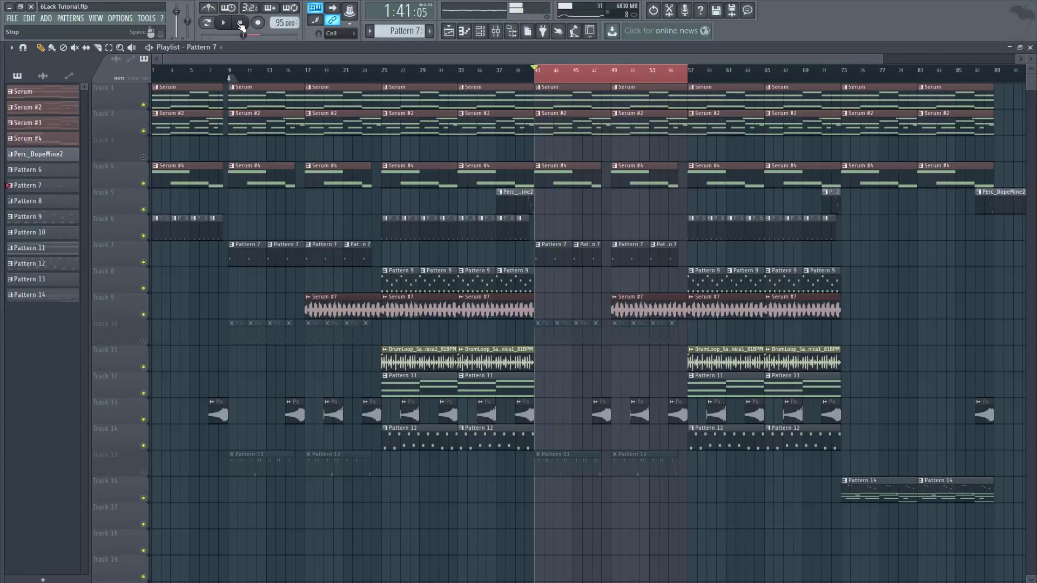
Select Pattern 10 from Track 10, view its kick and clap steps in the channel rack, and return to the playlist
{"action": "left_click", "coordinate": [539, 334]}
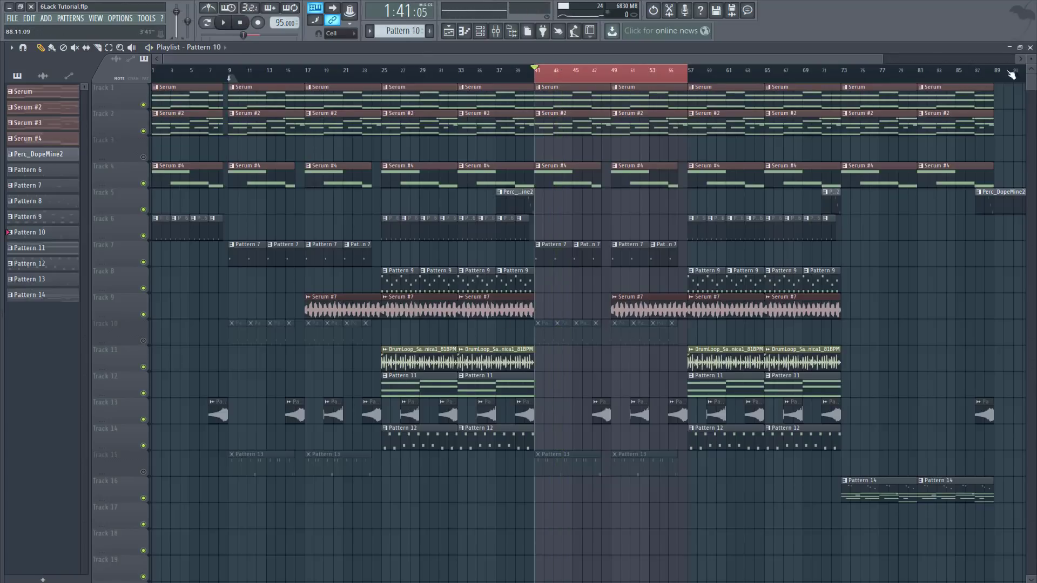
{"action": "left_click", "coordinate": [1030, 47]}
{"action": "left_click", "coordinate": [1031, 49]}
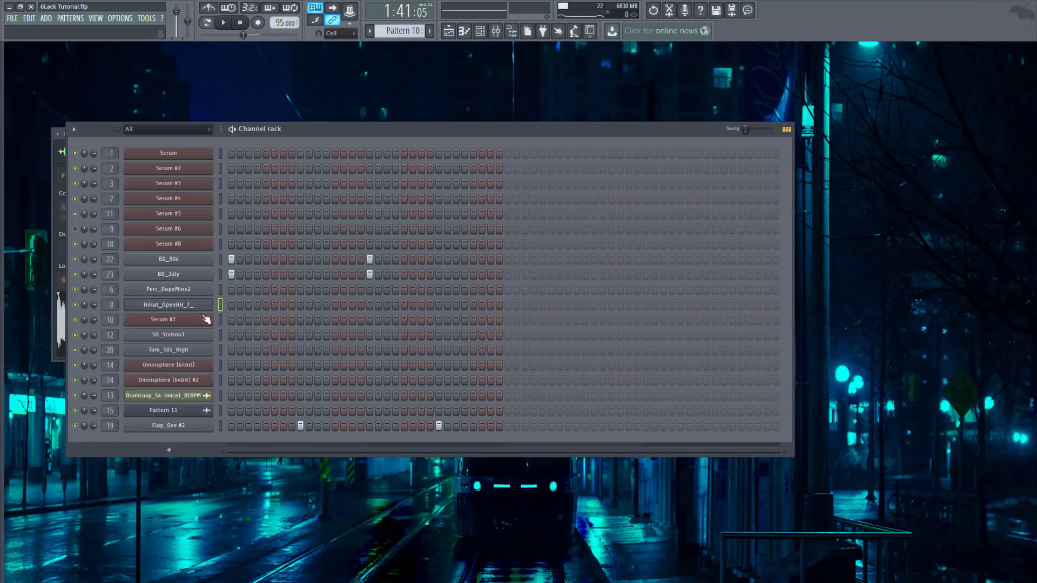
{"action": "left_click", "coordinate": [448, 30]}
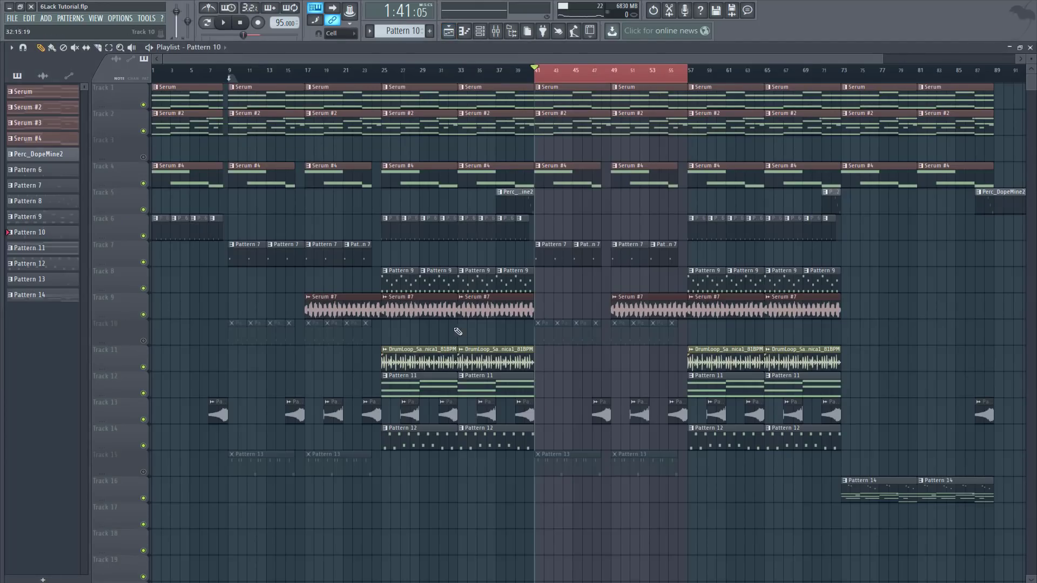
Unmute Track 10, audition the Clap_Gee #2 sample, and check the effects on its mixer track
{"action": "left_click", "coordinate": [141, 339]}
{"action": "left_click", "coordinate": [1030, 48]}
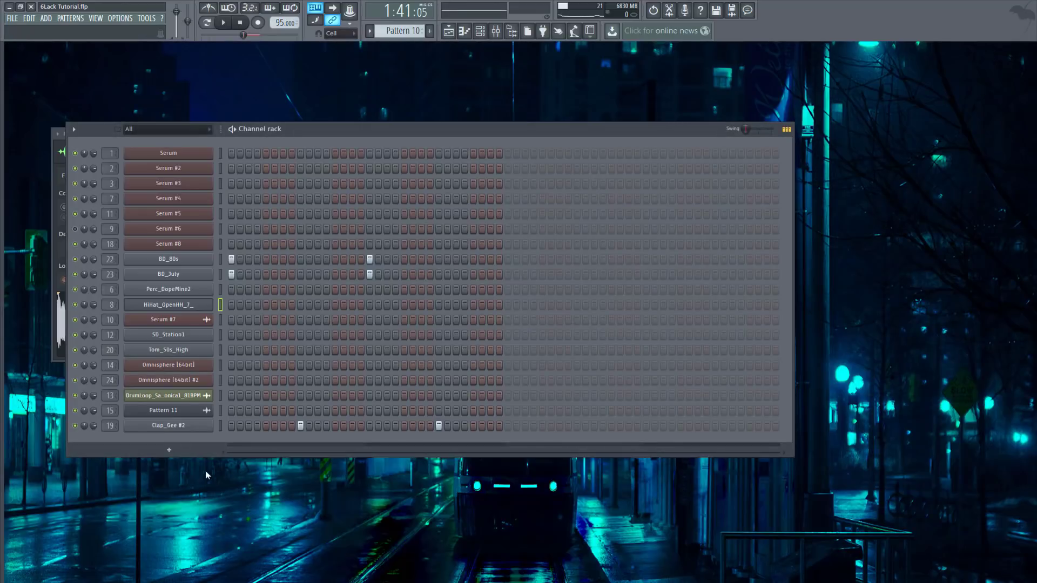
{"action": "left_click", "coordinate": [168, 425]}
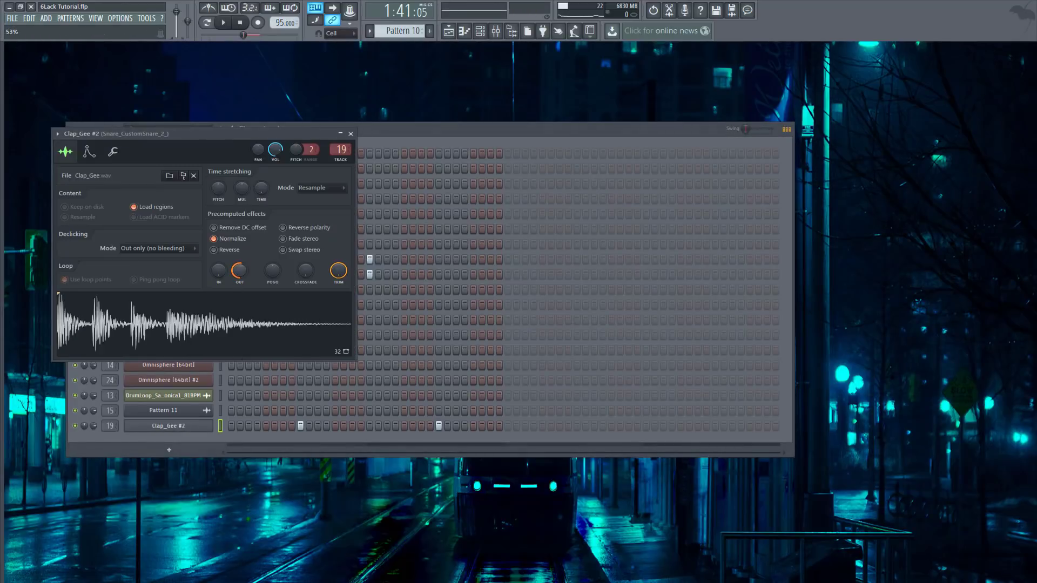
{"action": "left_click", "coordinate": [254, 312]}
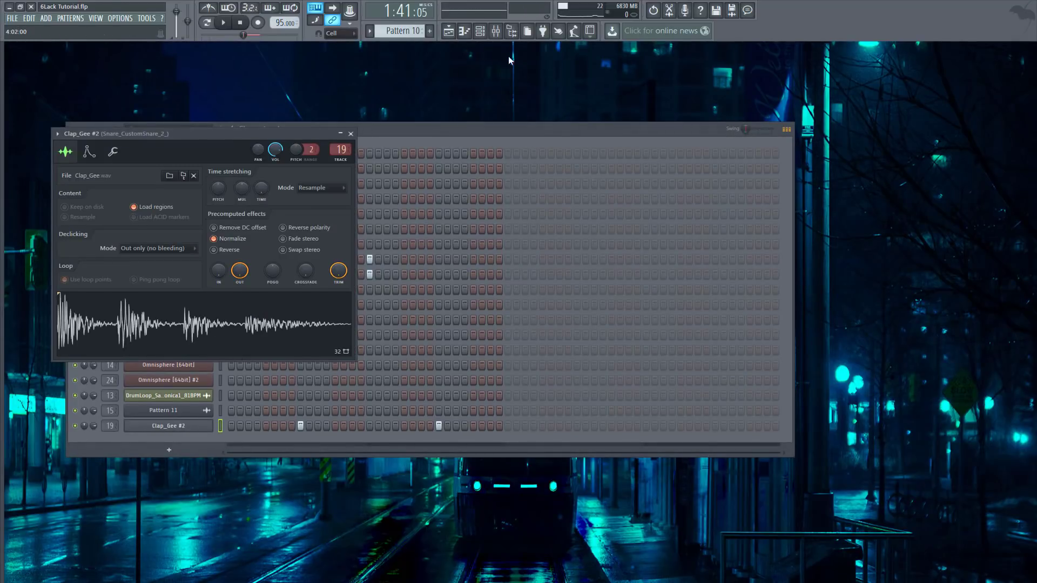
{"action": "left_click", "coordinate": [496, 31]}
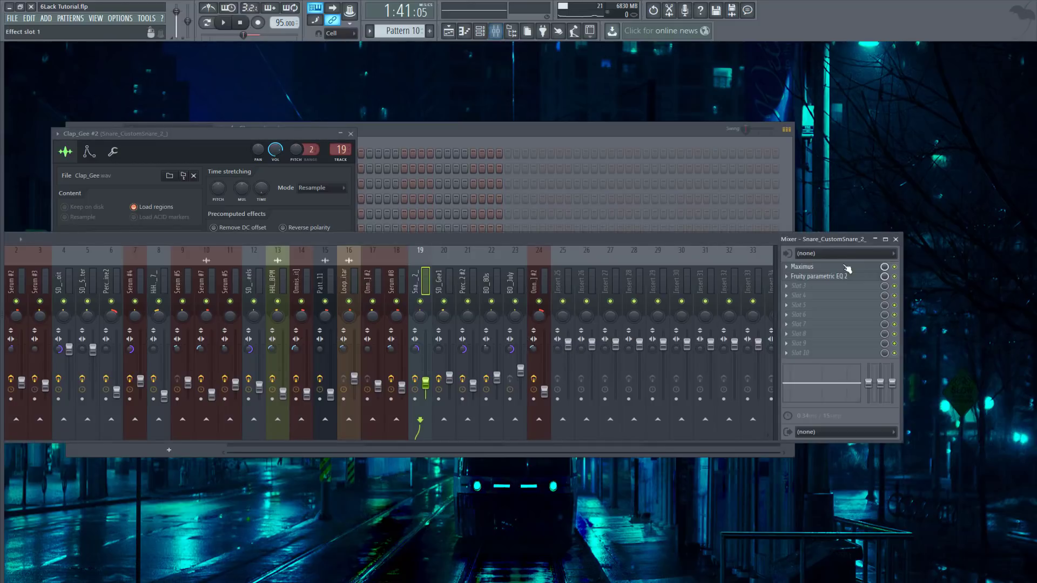
{"action": "left_click", "coordinate": [895, 239]}
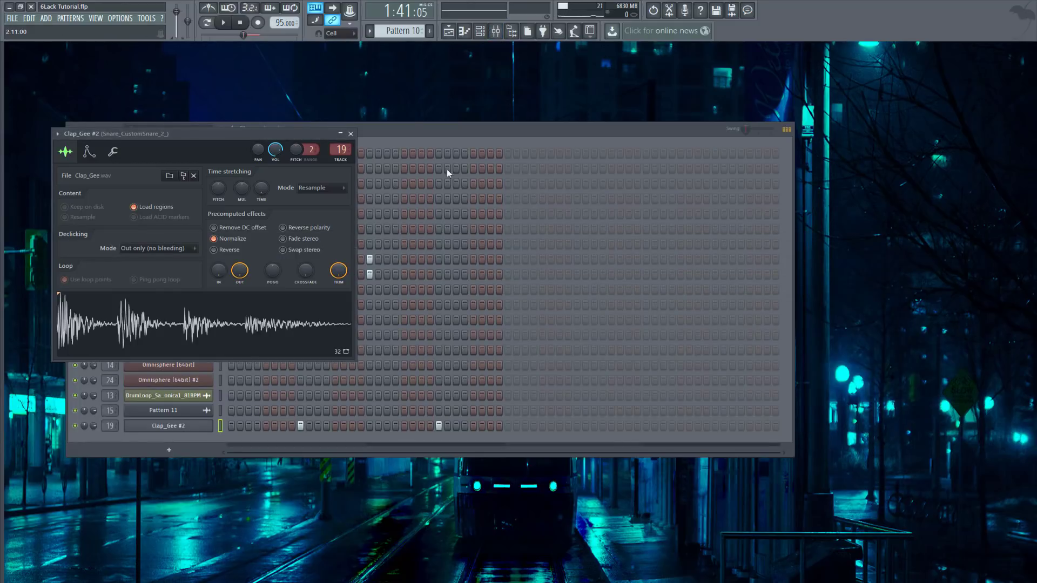
{"action": "left_click", "coordinate": [351, 134]}
Return to the playlist, play the looped section from bar 41 to hear Pattern 10's kick and clap, and stop
{"action": "left_click", "coordinate": [449, 32]}
{"action": "left_click", "coordinate": [224, 26]}
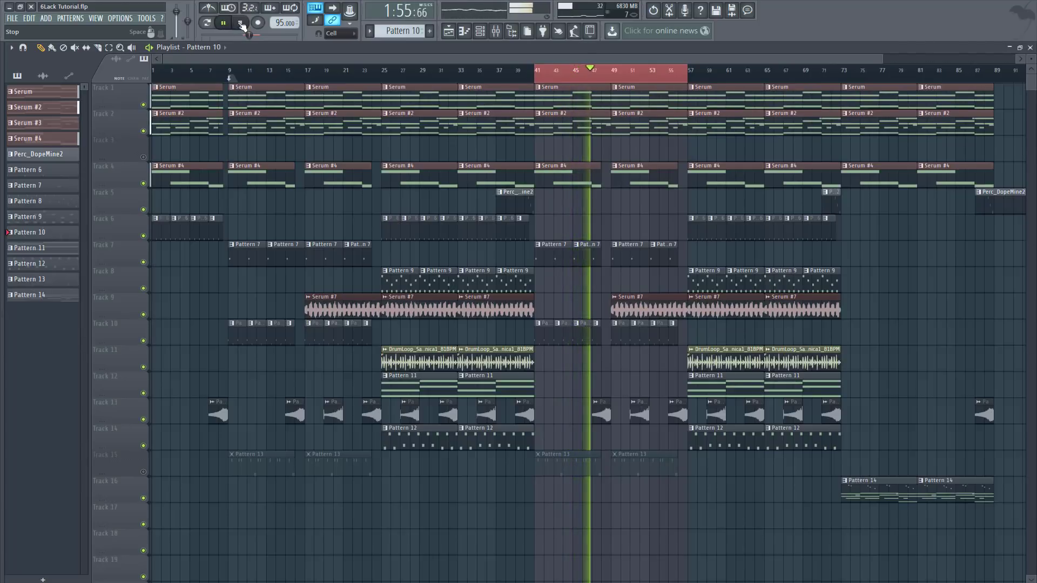
{"action": "left_click", "coordinate": [240, 22]}
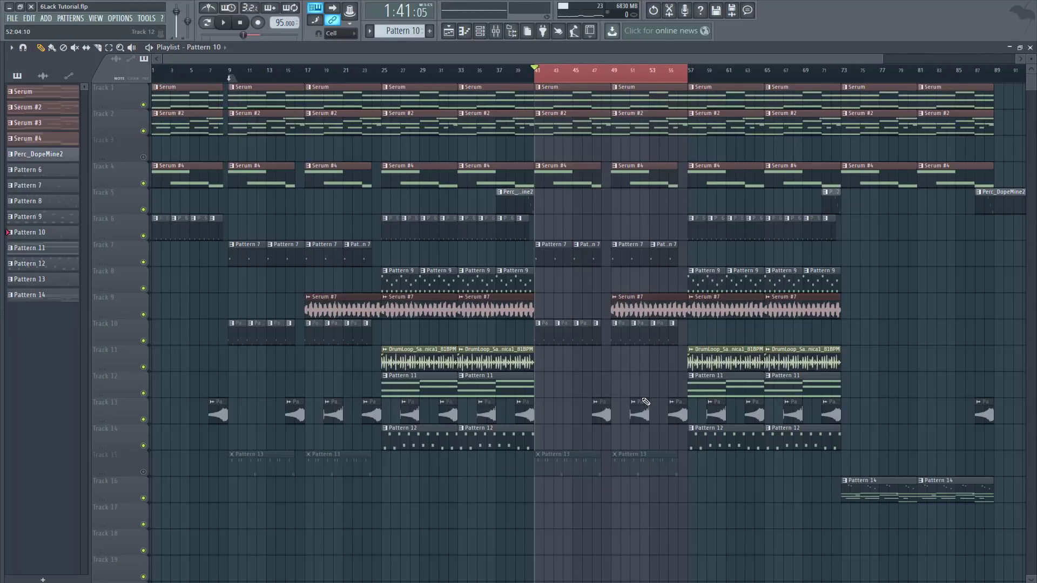
Unmute Track 15, inspect Pattern 13's Tom_50s_High sample and its piano roll notes, and return to the playlist
{"action": "left_click", "coordinate": [143, 472]}
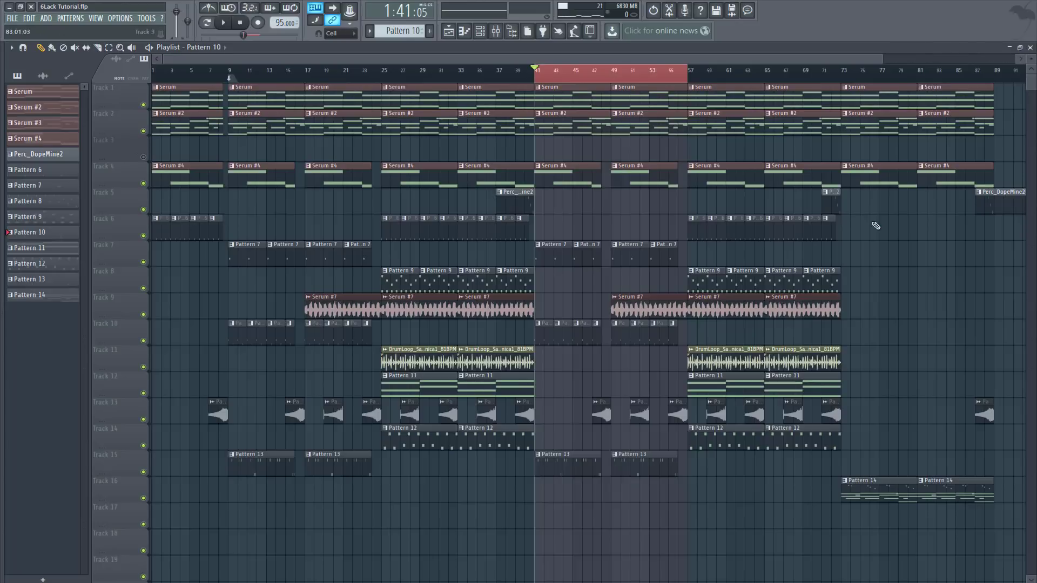
{"action": "double_click", "coordinate": [555, 473]}
{"action": "left_click", "coordinate": [1027, 48]}
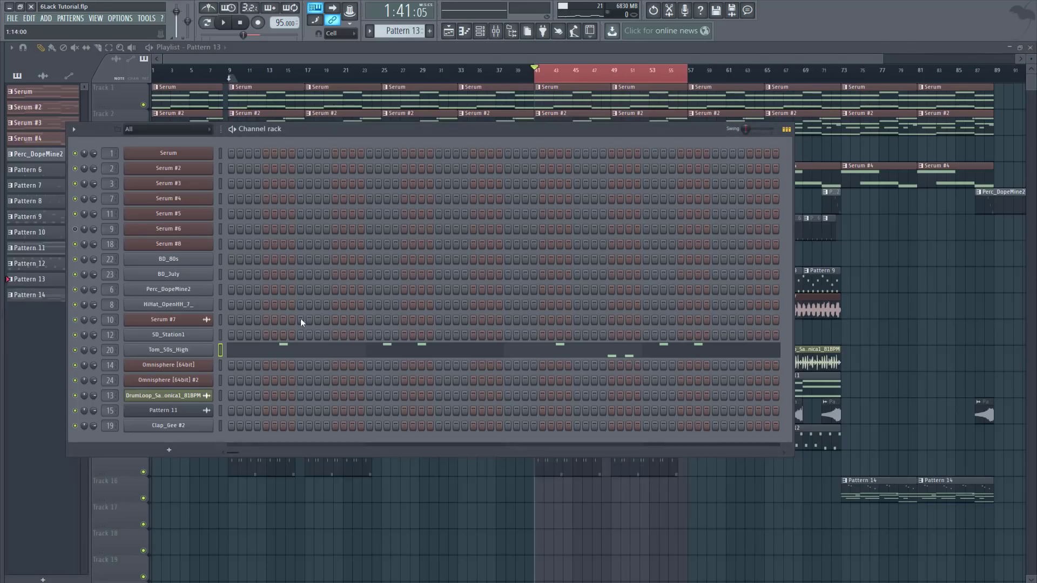
{"action": "left_click", "coordinate": [189, 355]}
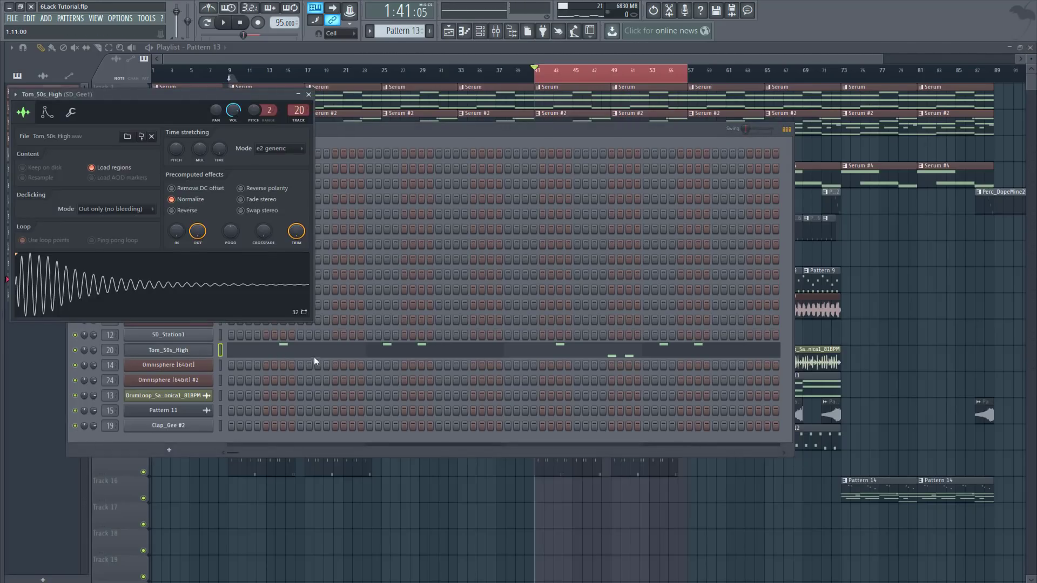
{"action": "left_click", "coordinate": [390, 351]}
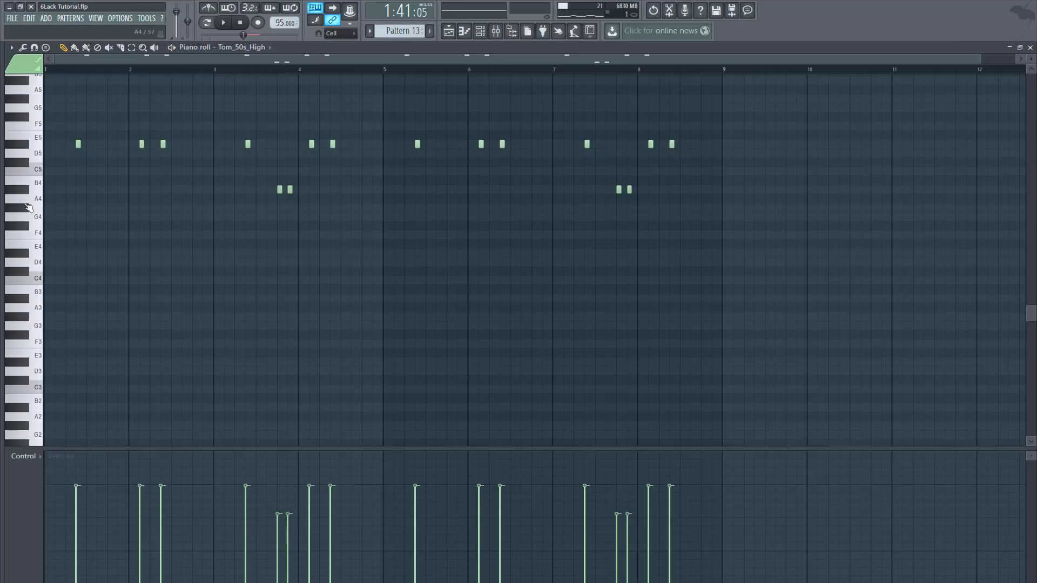
{"action": "left_click", "coordinate": [448, 30]}
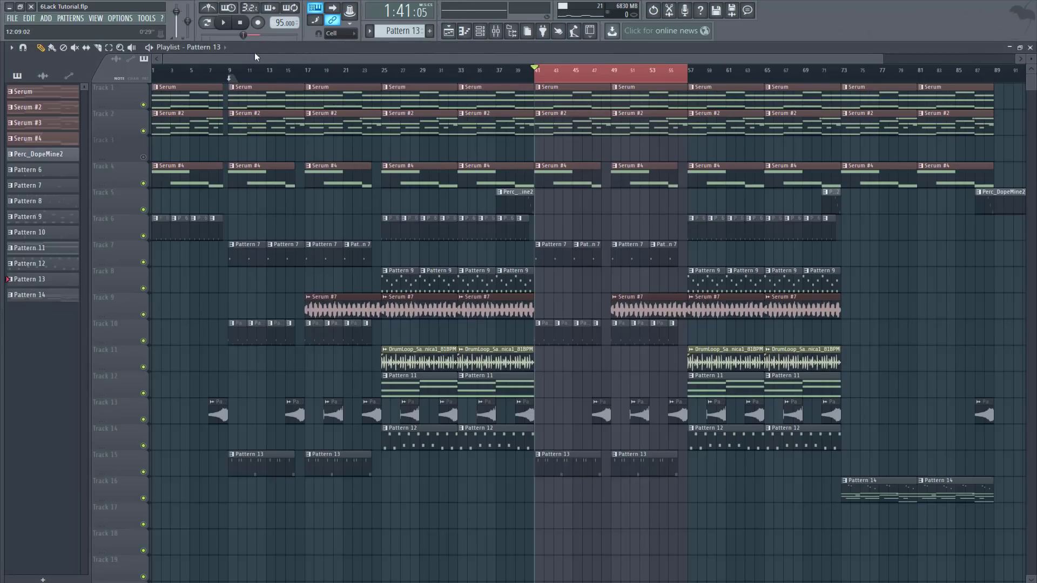
Play the looped section from bar 41 to hear the toms, viewing Pattern 13's notes during playback before returning to the playlist
{"action": "key", "text": "space"}
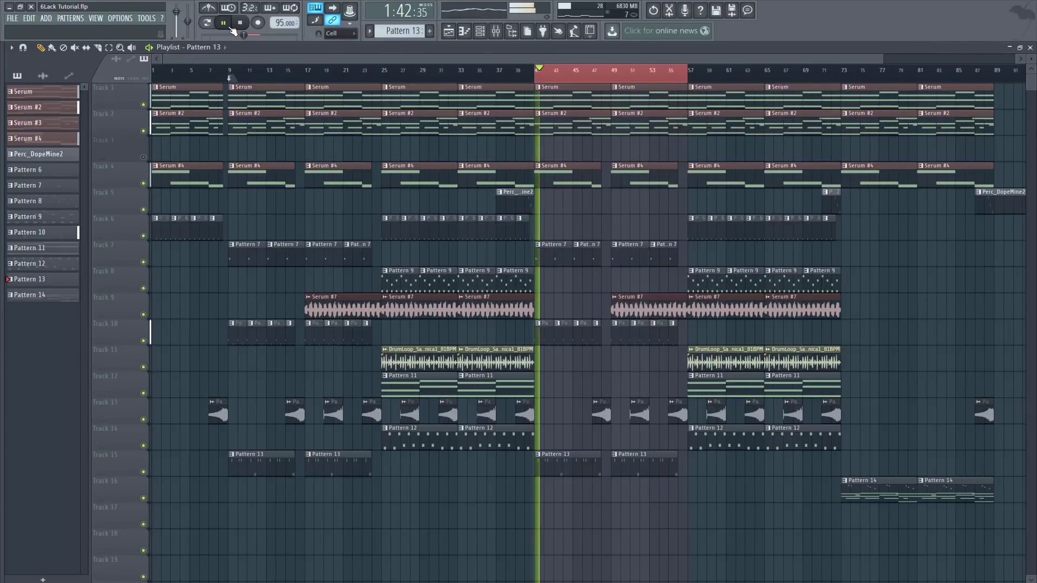
{"action": "double_click", "coordinate": [558, 461]}
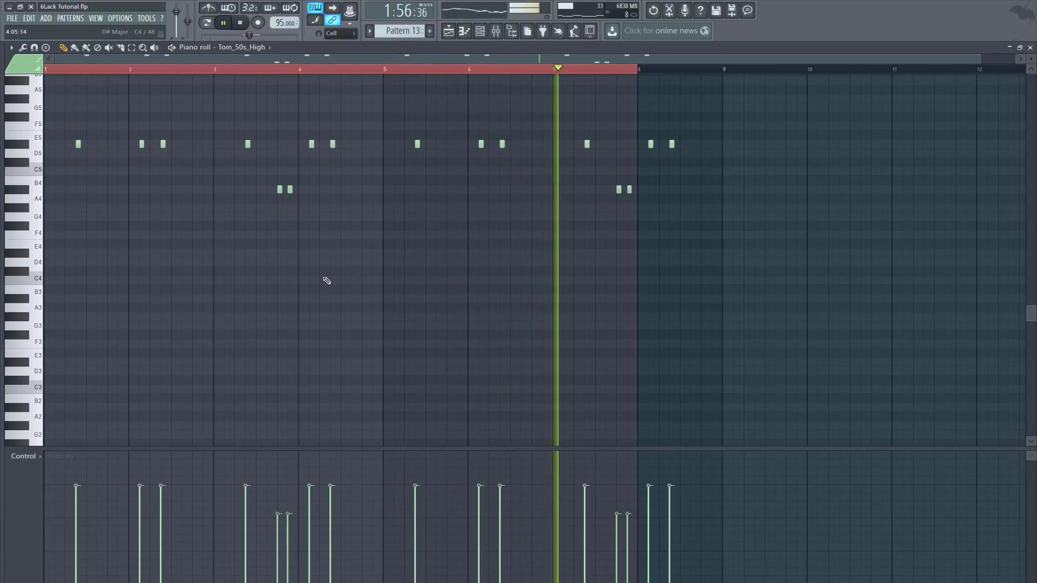
{"action": "left_click", "coordinate": [449, 31]}
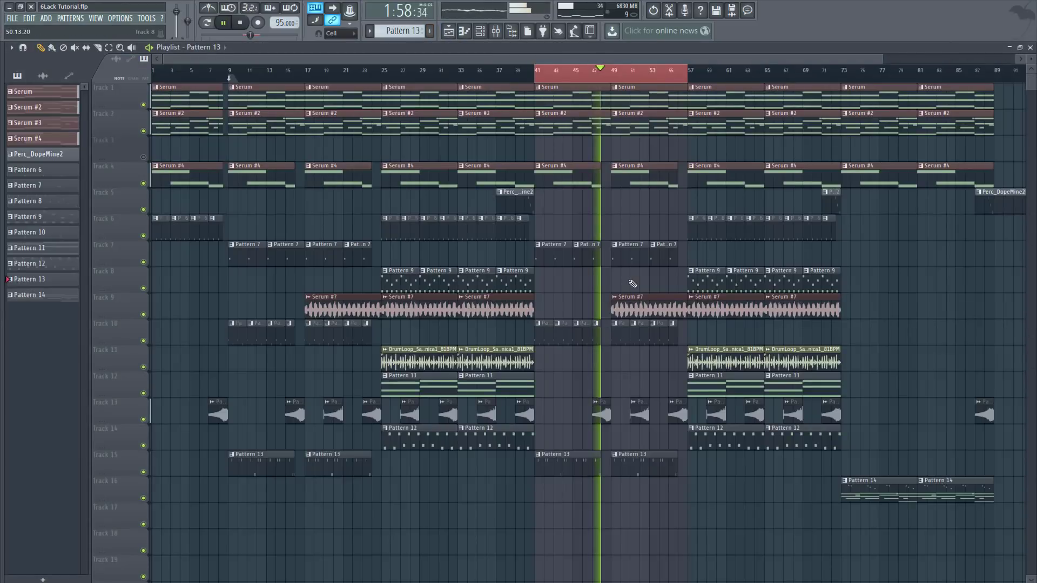
Clear the loop selection starting at bar 41, stop playback, and select the Serum #7 clip at bar 49
{"action": "left_click", "coordinate": [108, 47]}
{"action": "left_click", "coordinate": [660, 81]}
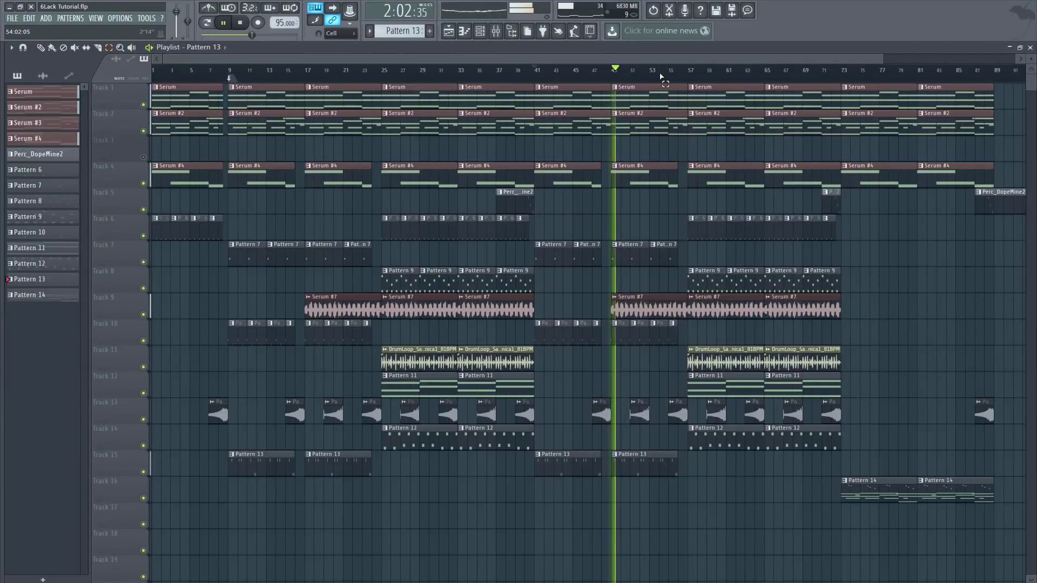
{"action": "key", "text": "space"}
{"action": "left_click_drag", "start_coordinate": [611, 296], "coordinate": [687, 303]}
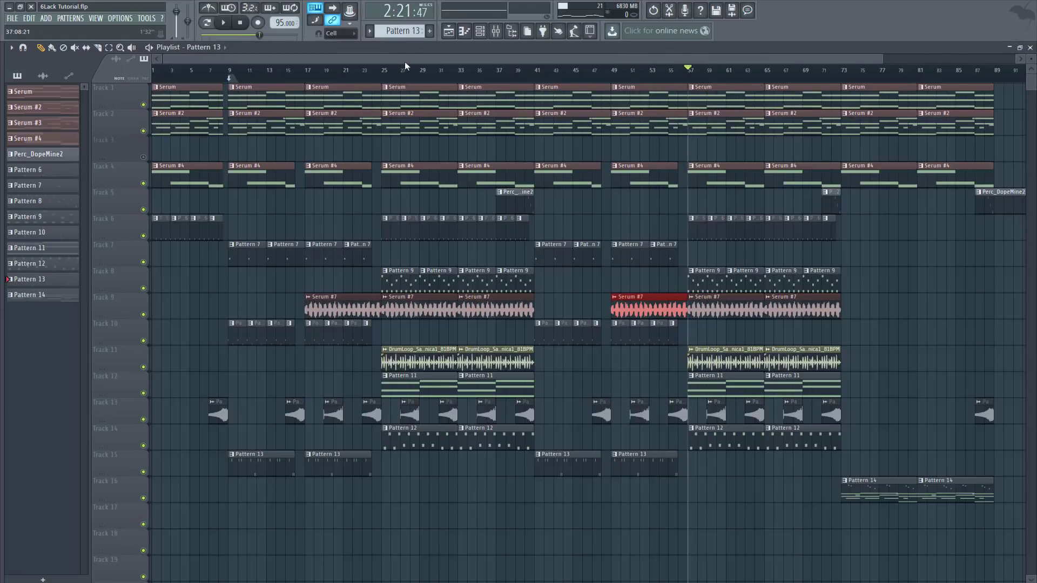
Play the playlist from bar 49 to hear the unmuted layers lead into the section at bar 57, and stop
{"action": "left_click_drag", "start_coordinate": [404, 62], "coordinate": [507, 64]}
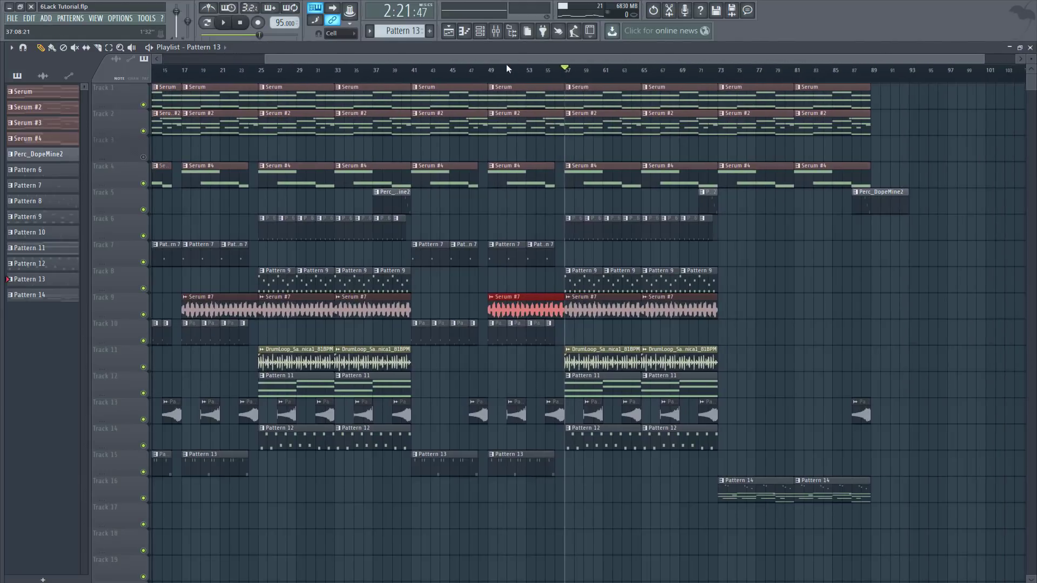
{"action": "left_click", "coordinate": [494, 76]}
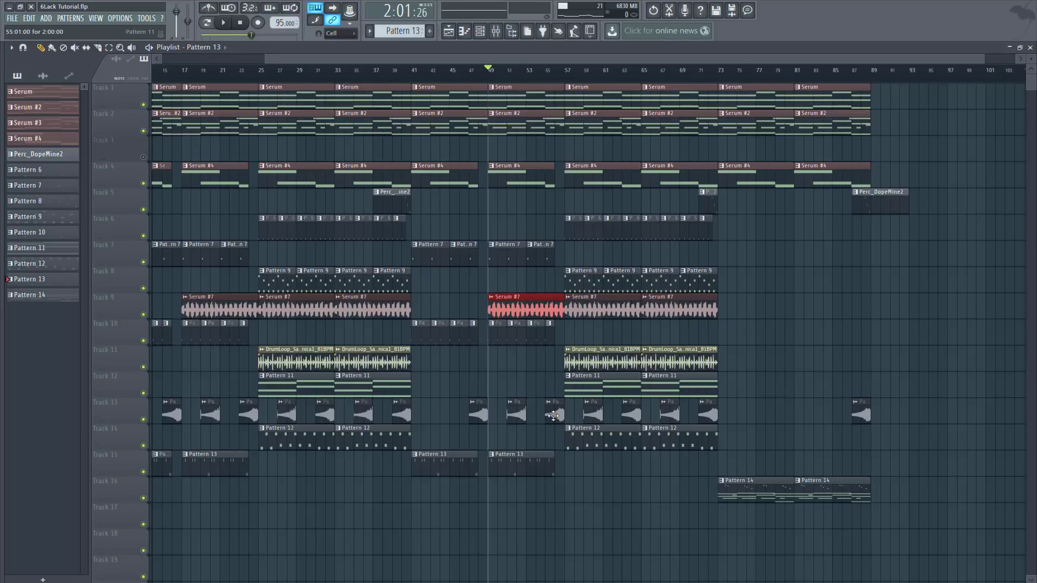
{"action": "left_click", "coordinate": [222, 23]}
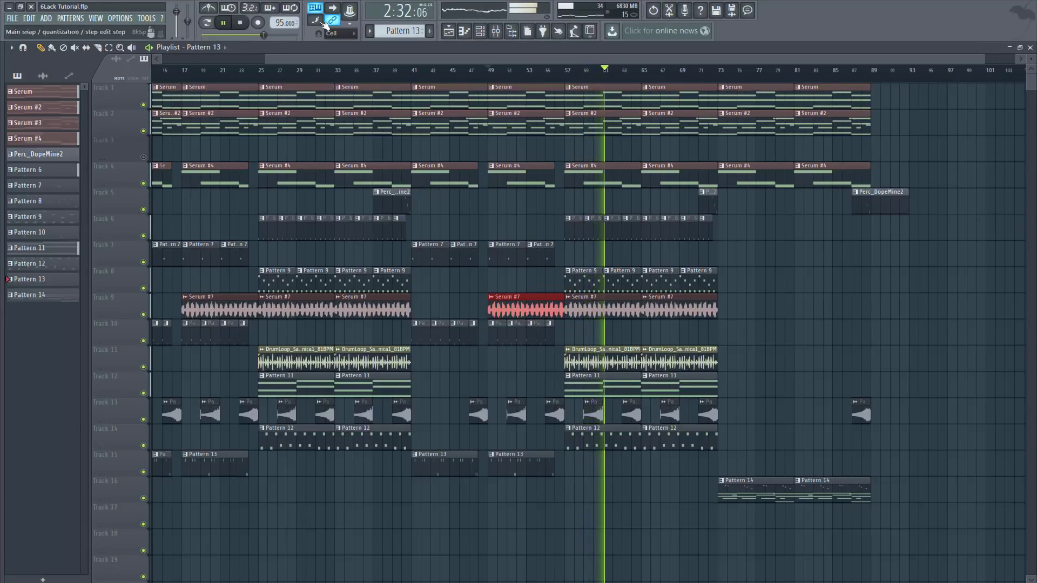
{"action": "key", "text": "space"}
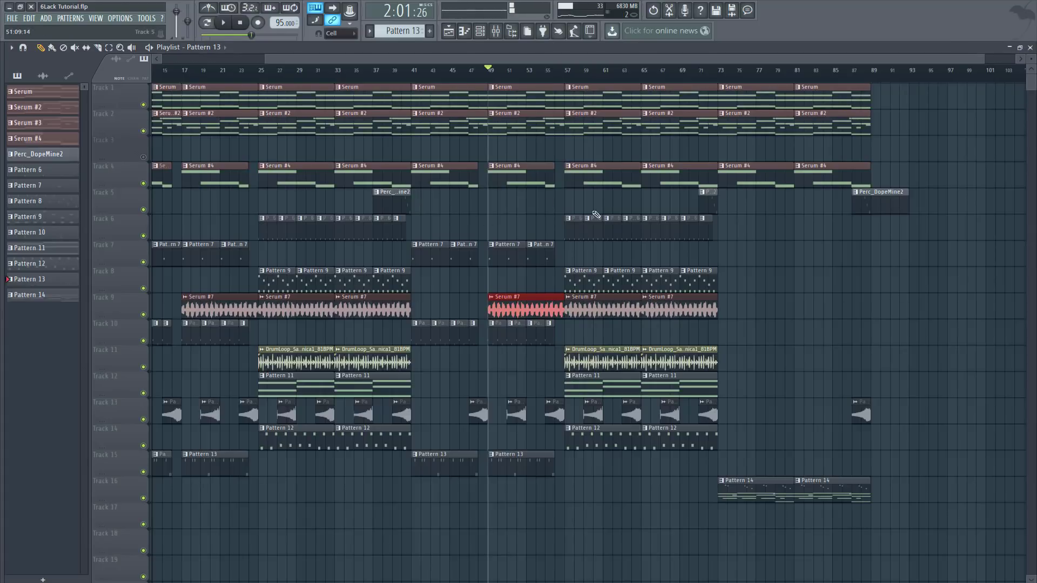
Open Pattern 14 from Track 16 and view the Snow Chant Piano patch on Omnisphere [64bit] #2
{"action": "mouse_move", "coordinate": [679, 69]}
{"action": "left_mouse_down"}
{"action": "mouse_move", "coordinate": [688, 69]}
{"action": "mouse_move", "coordinate": [670, 69]}
{"action": "mouse_move", "coordinate": [679, 69]}
{"action": "left_mouse_up"}
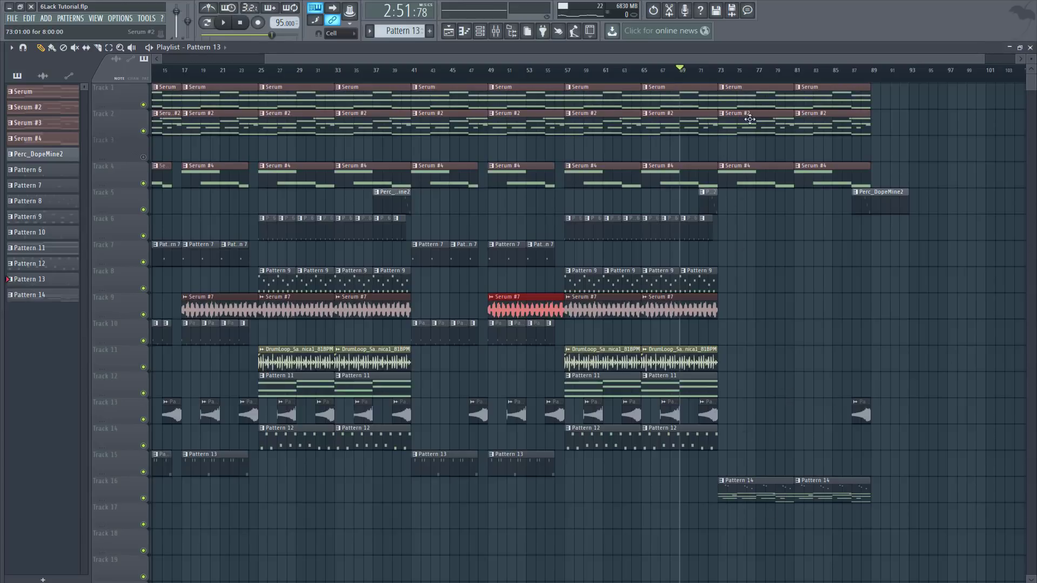
{"action": "double_click", "coordinate": [765, 488]}
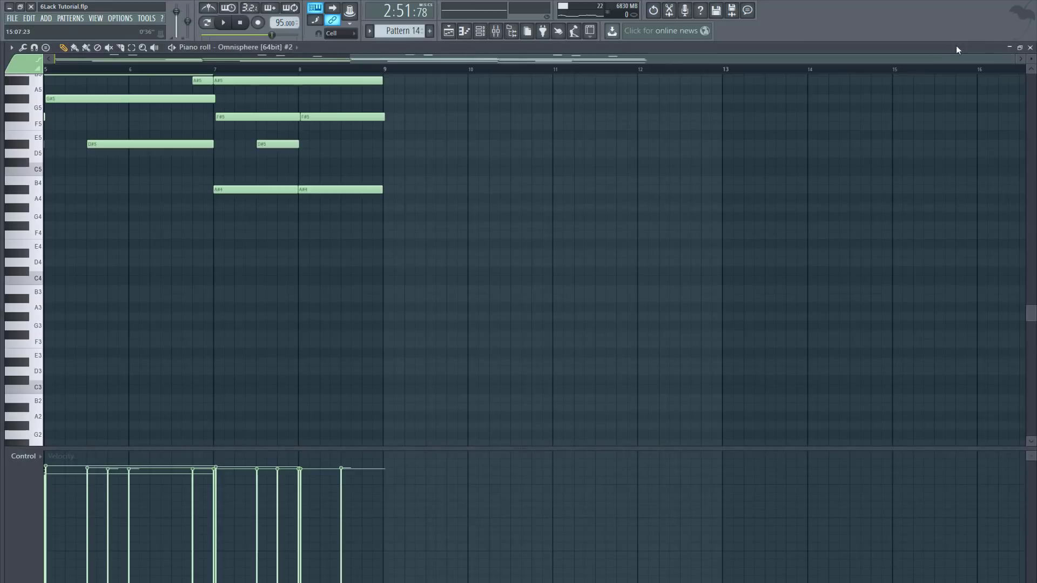
{"action": "left_click", "coordinate": [1030, 47]}
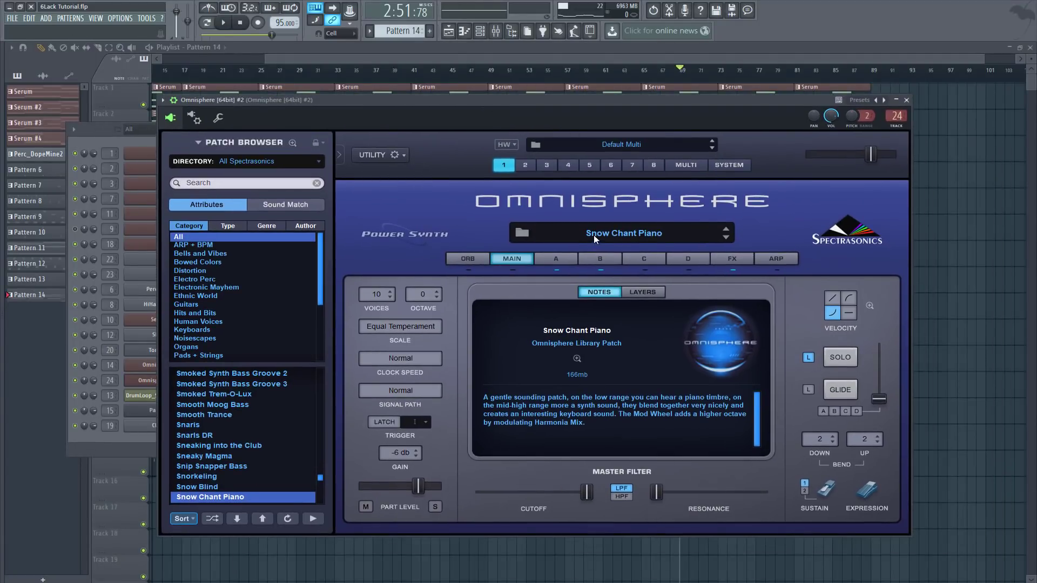
{"action": "left_click", "coordinate": [906, 101]}
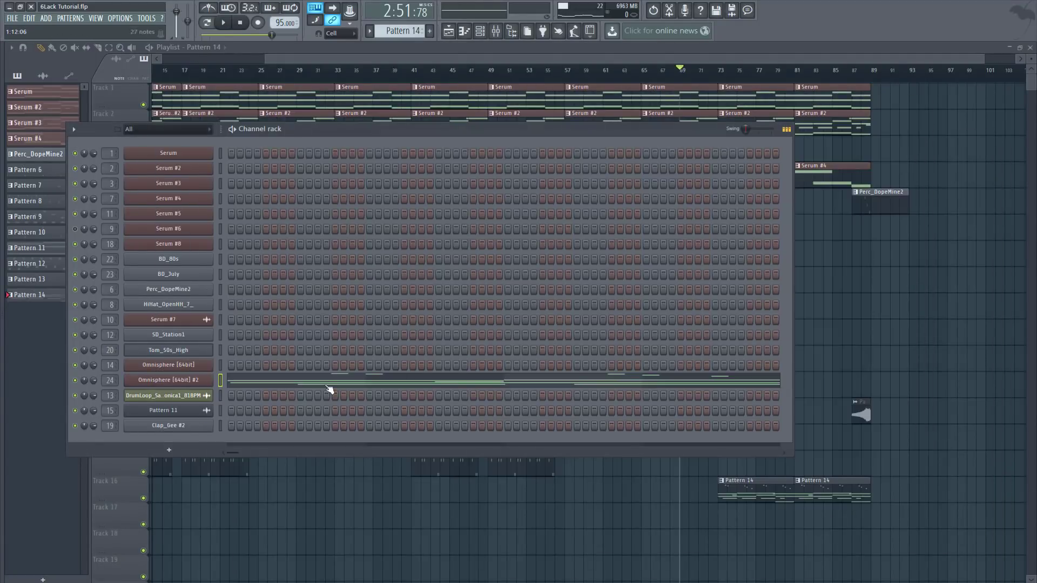
View Pattern 14's Omnisphere notes in the piano roll, play the pattern on its own, and stop
{"action": "left_click", "coordinate": [328, 385]}
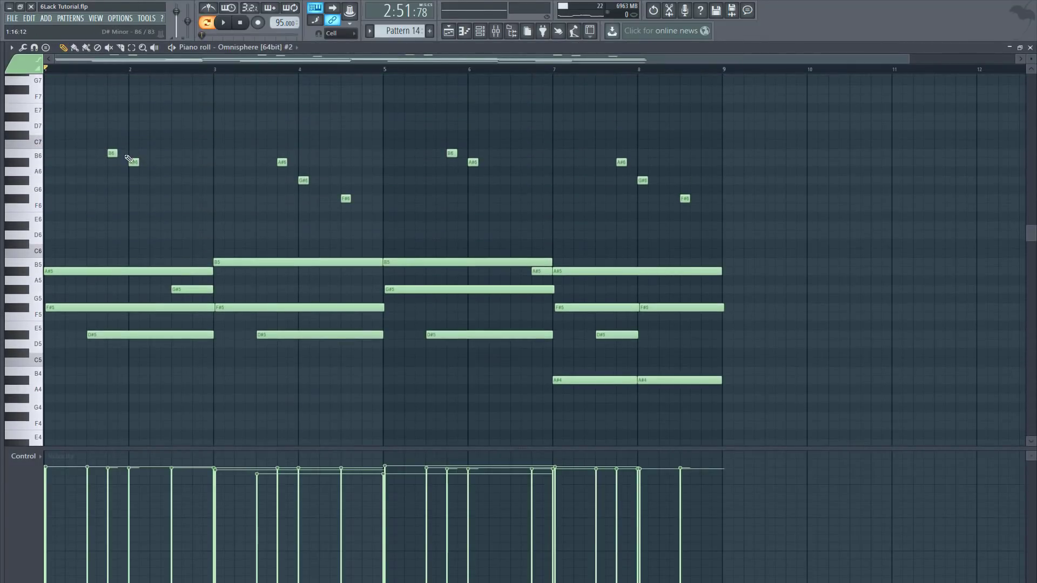
{"action": "left_click", "coordinate": [223, 23]}
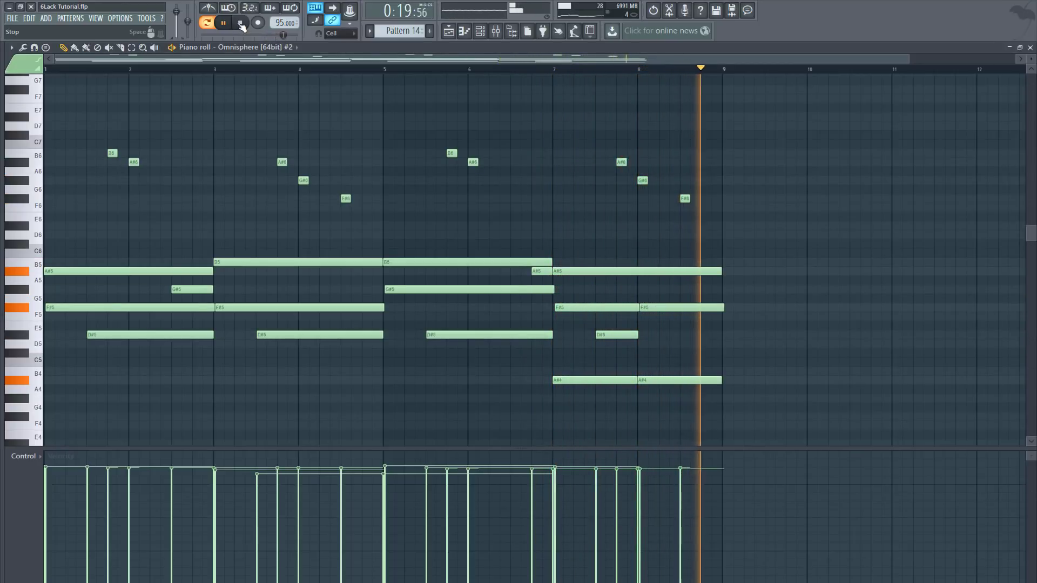
{"action": "left_click", "coordinate": [241, 23]}
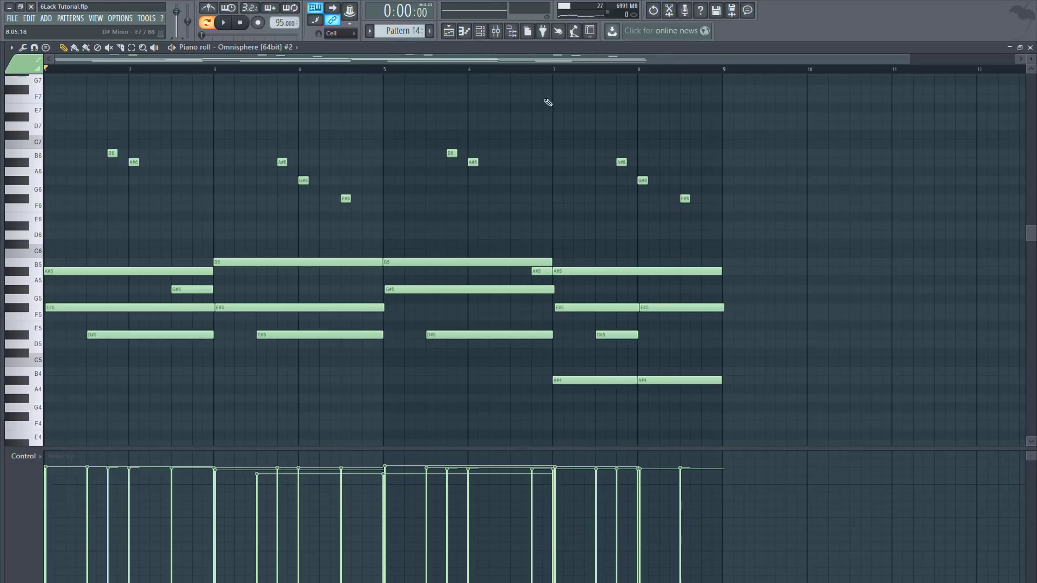
Return to the playlist, play the song from bar 71 to hear Pattern 14 in the outro, and stop
{"action": "left_click", "coordinate": [456, 31]}
{"action": "left_click", "coordinate": [705, 79]}
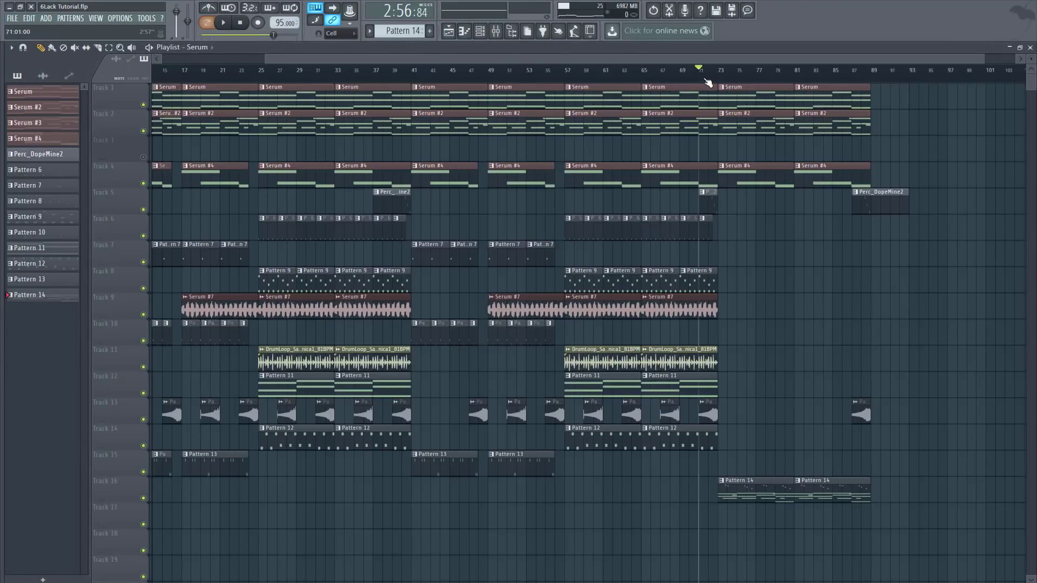
{"action": "left_click", "coordinate": [224, 23]}
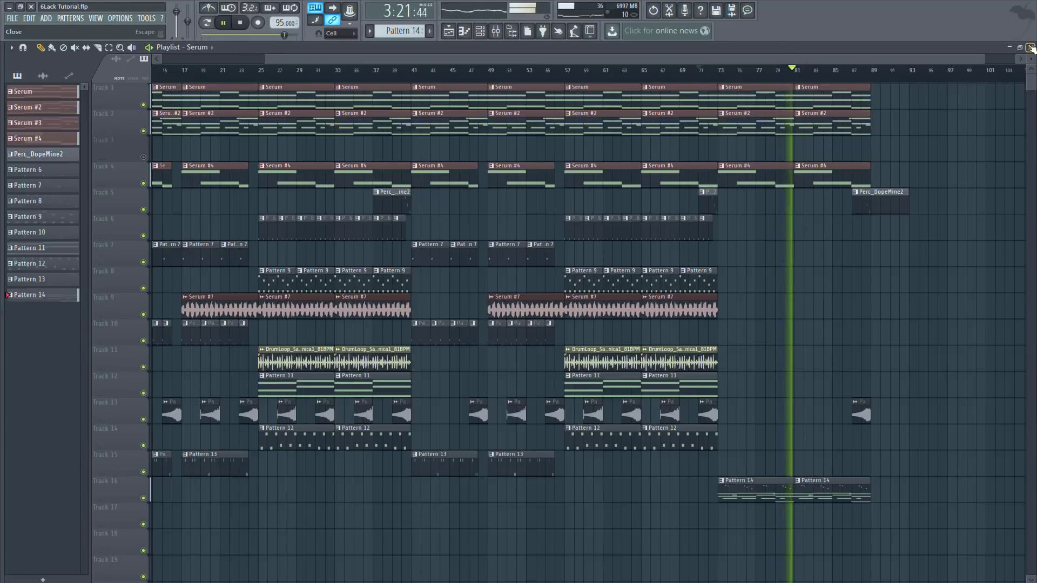
{"action": "key", "text": "space"}
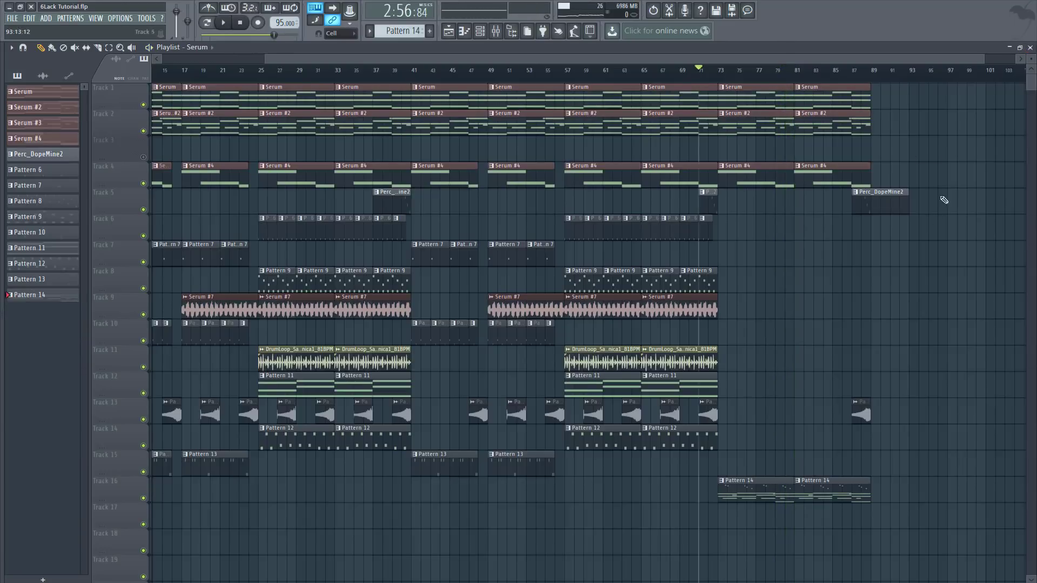